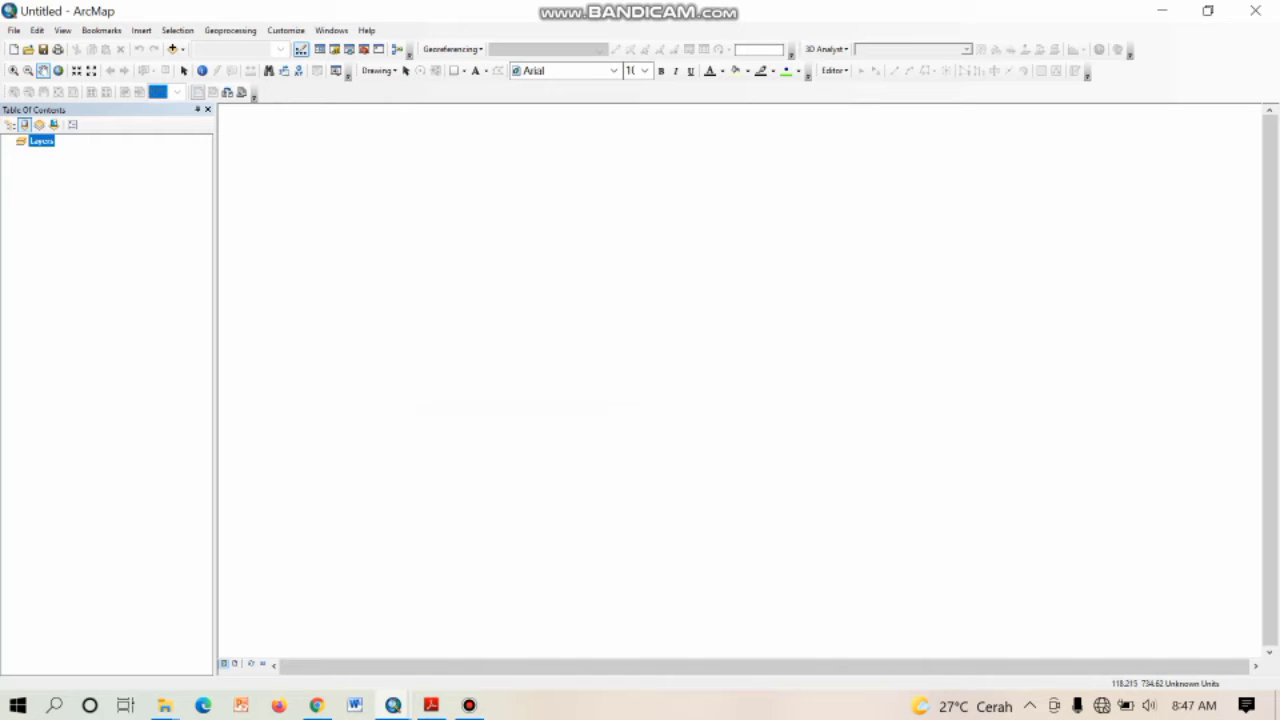
Step: Check the coordinate system of Thiessen_Curah_hujan1.shp in the Tugas Peta Curah Hujan\Peta Curah Hujan folder and add the shapefile to the map
{"action": "left_click", "coordinate": [334, 49]}
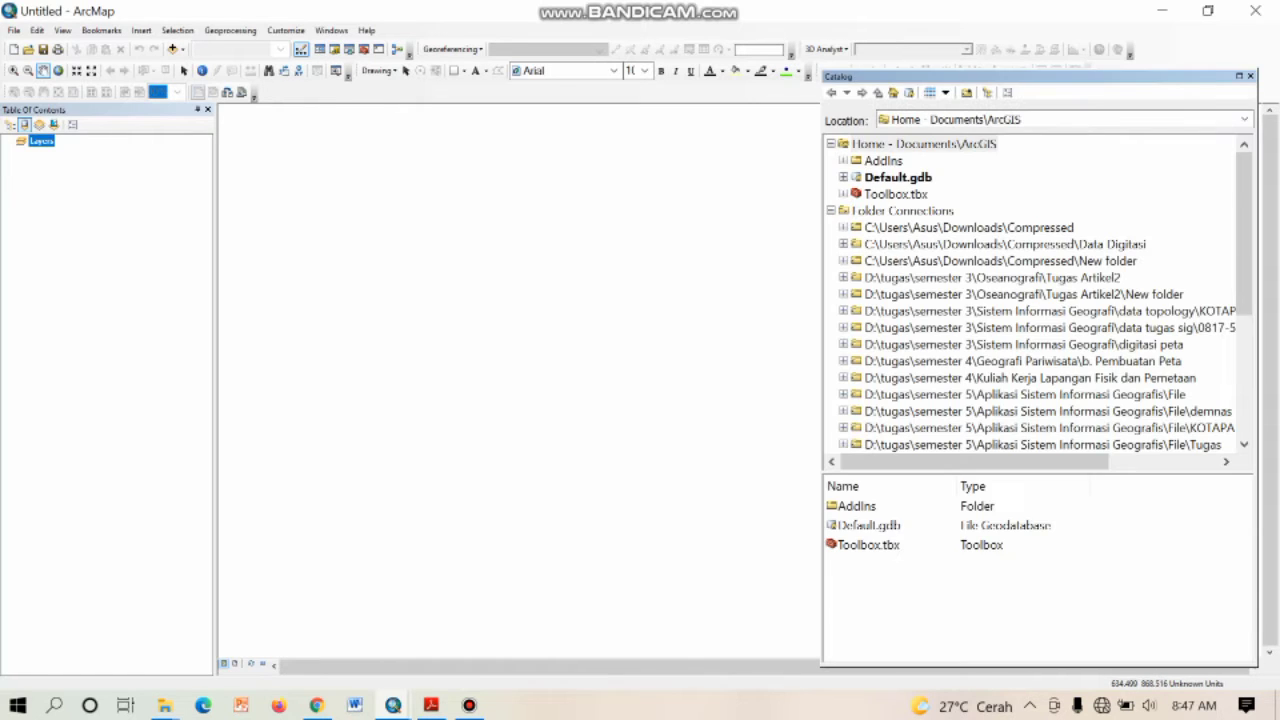
{"action": "scroll", "coordinate": [1030, 290], "scroll_direction": "down", "scroll_amount": 5}
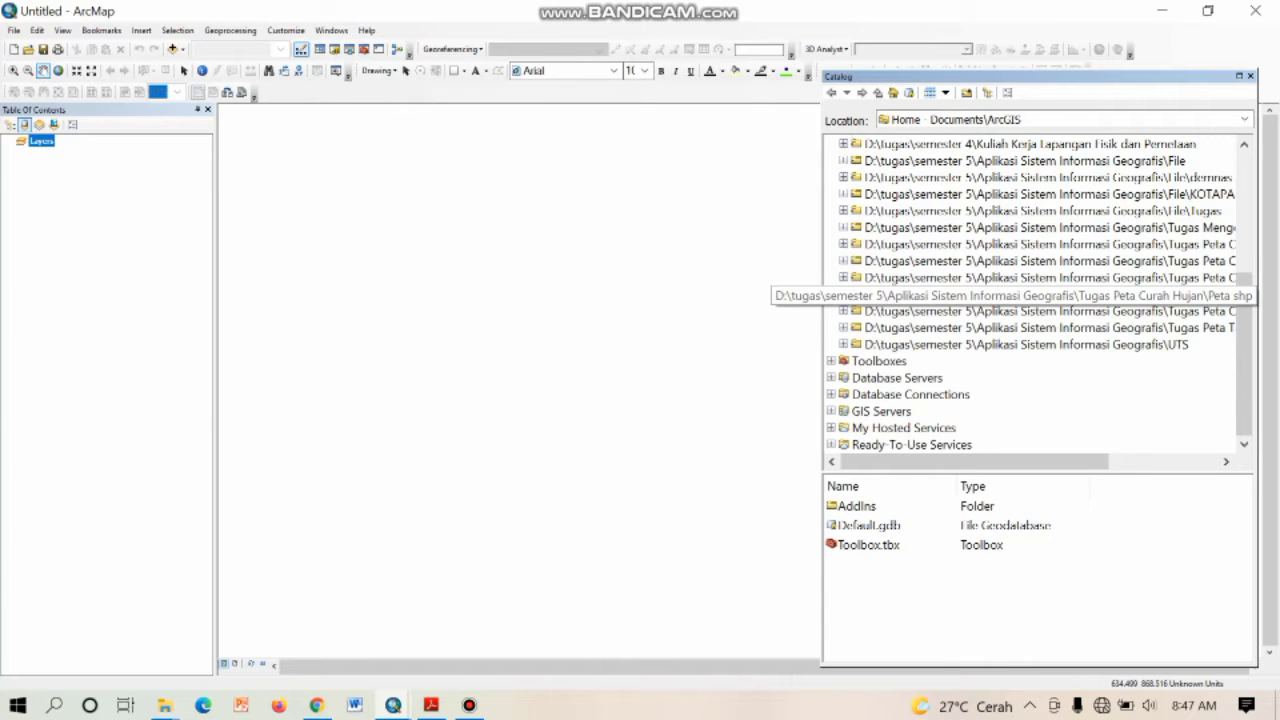
{"action": "double_click", "coordinate": [1000, 294]}
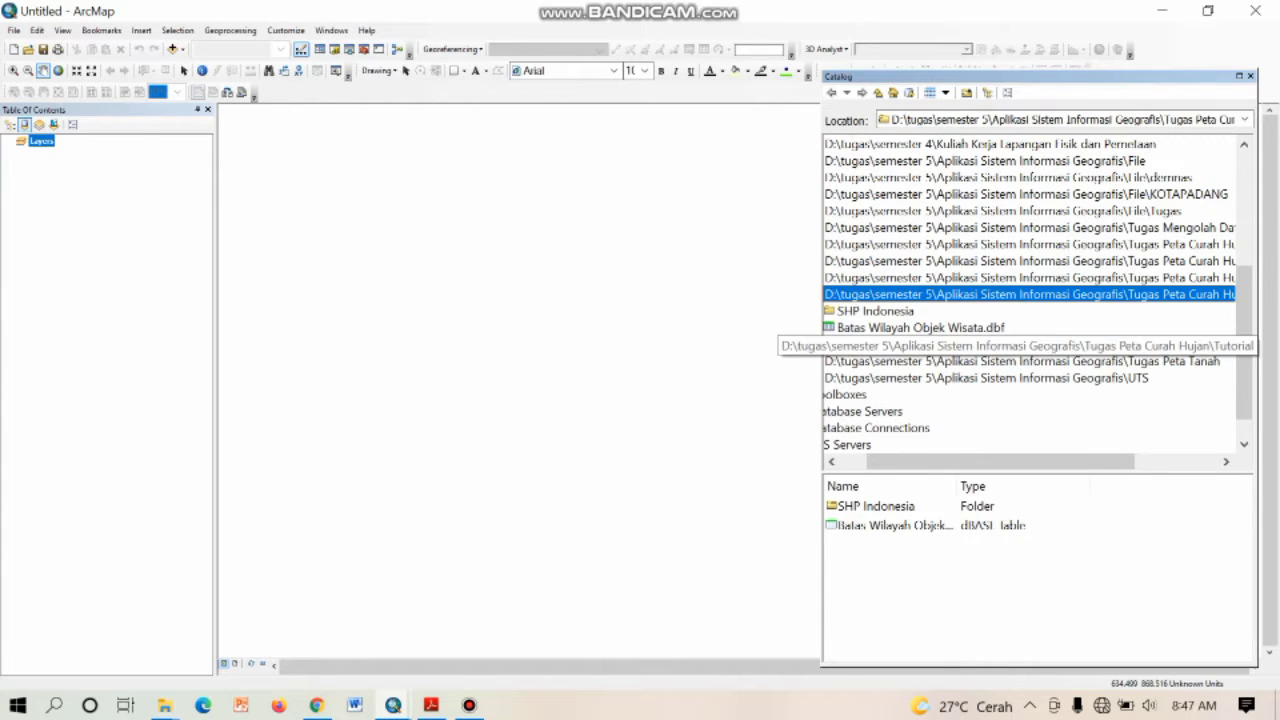
{"action": "left_click", "coordinate": [1000, 345]}
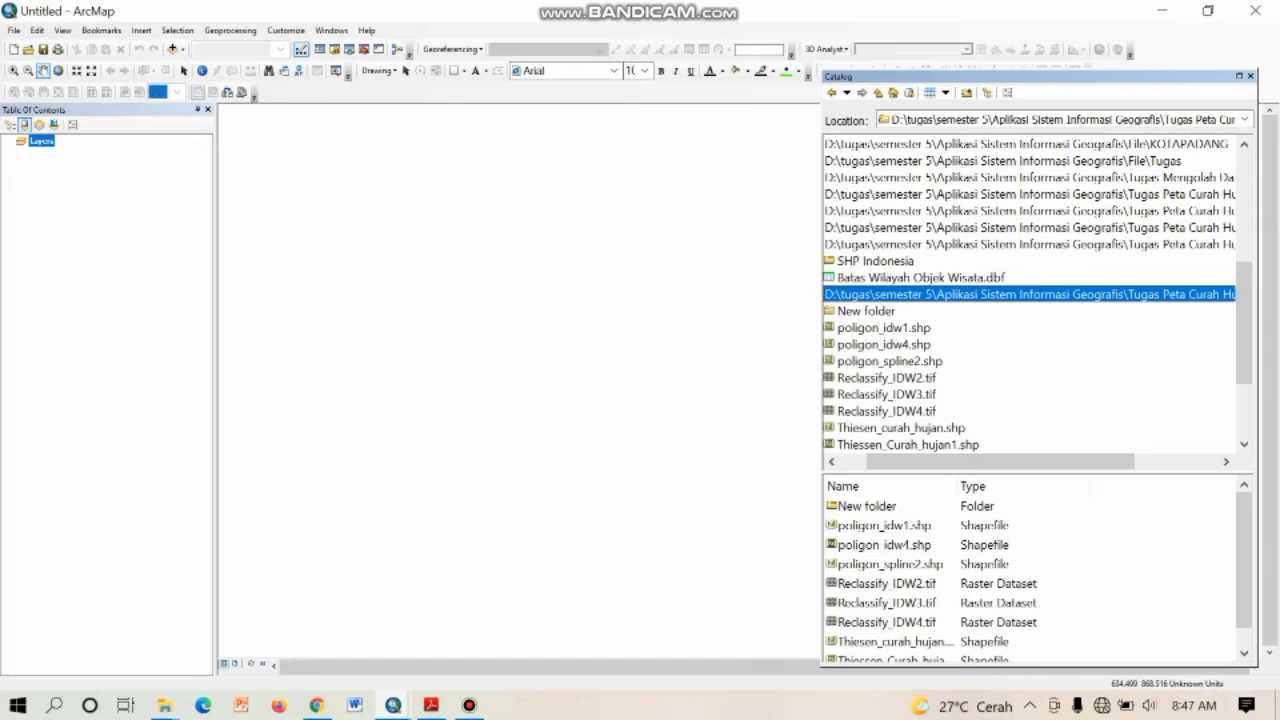
{"action": "scroll", "coordinate": [1030, 294], "scroll_direction": "down", "scroll_amount": 1}
{"action": "left_click", "coordinate": [908, 394]}
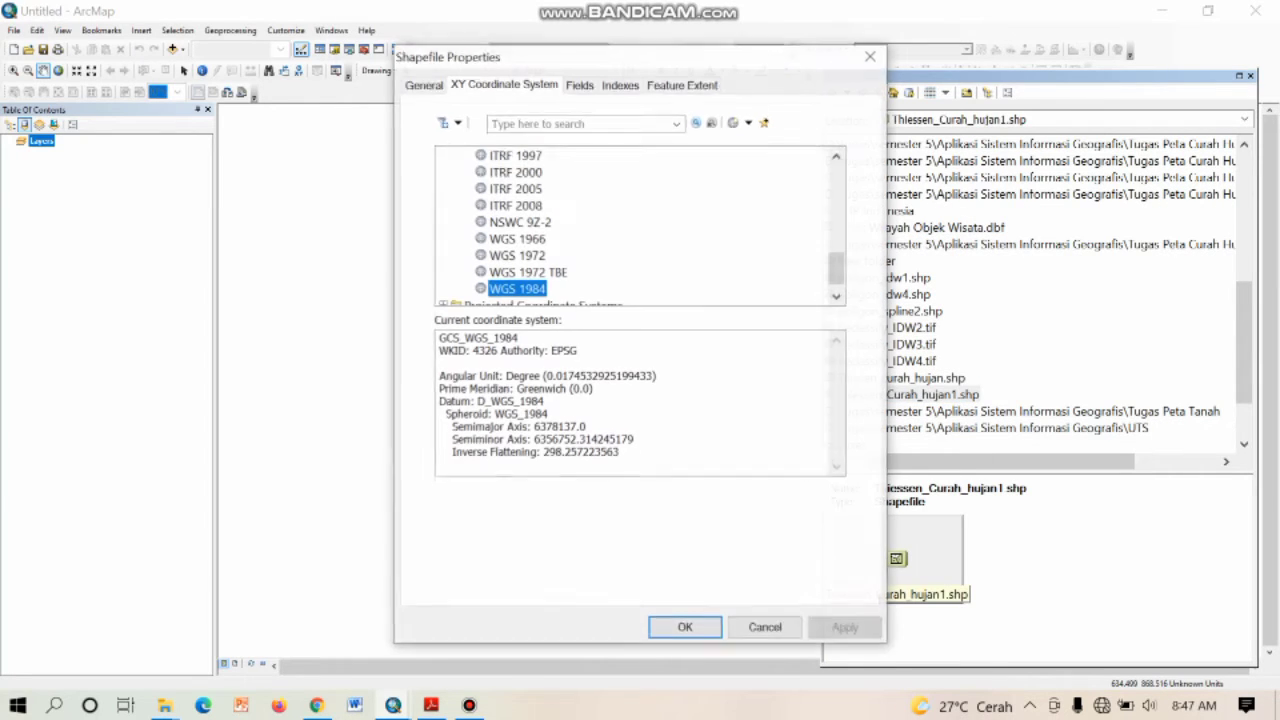
{"action": "left_click", "coordinate": [870, 56]}
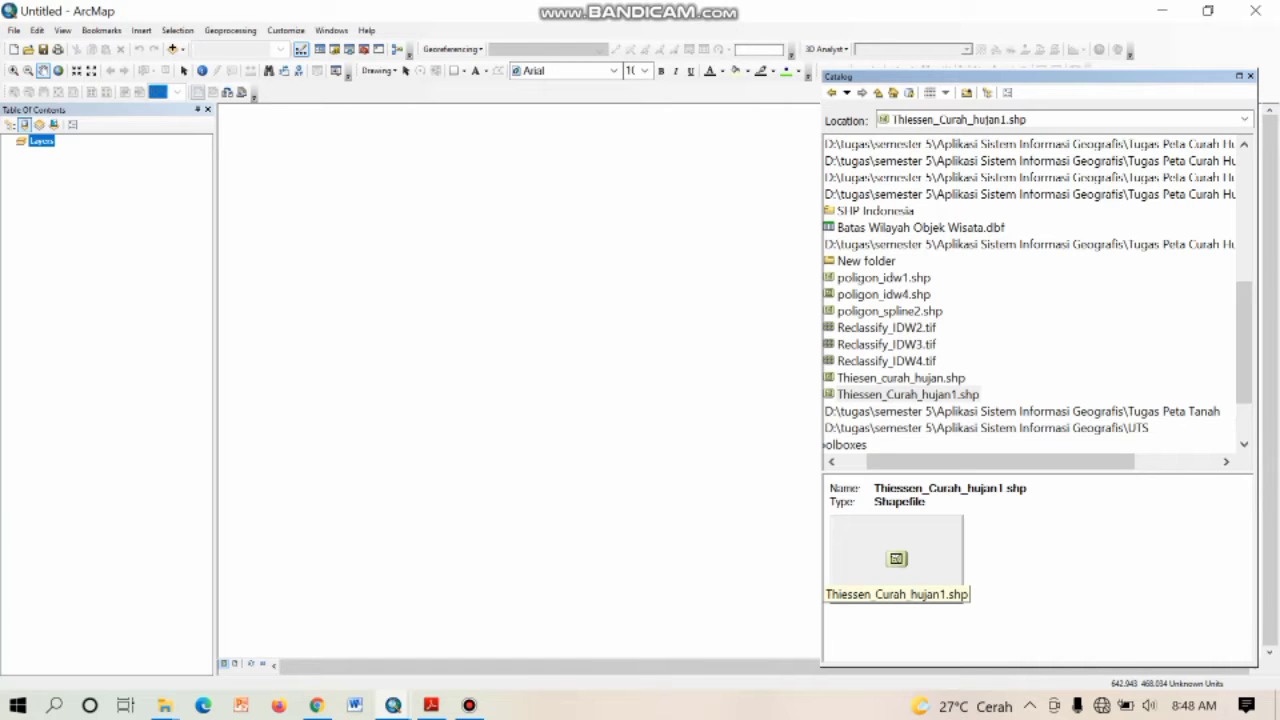
{"action": "left_click_drag", "start_coordinate": [908, 394], "coordinate": [560, 330]}
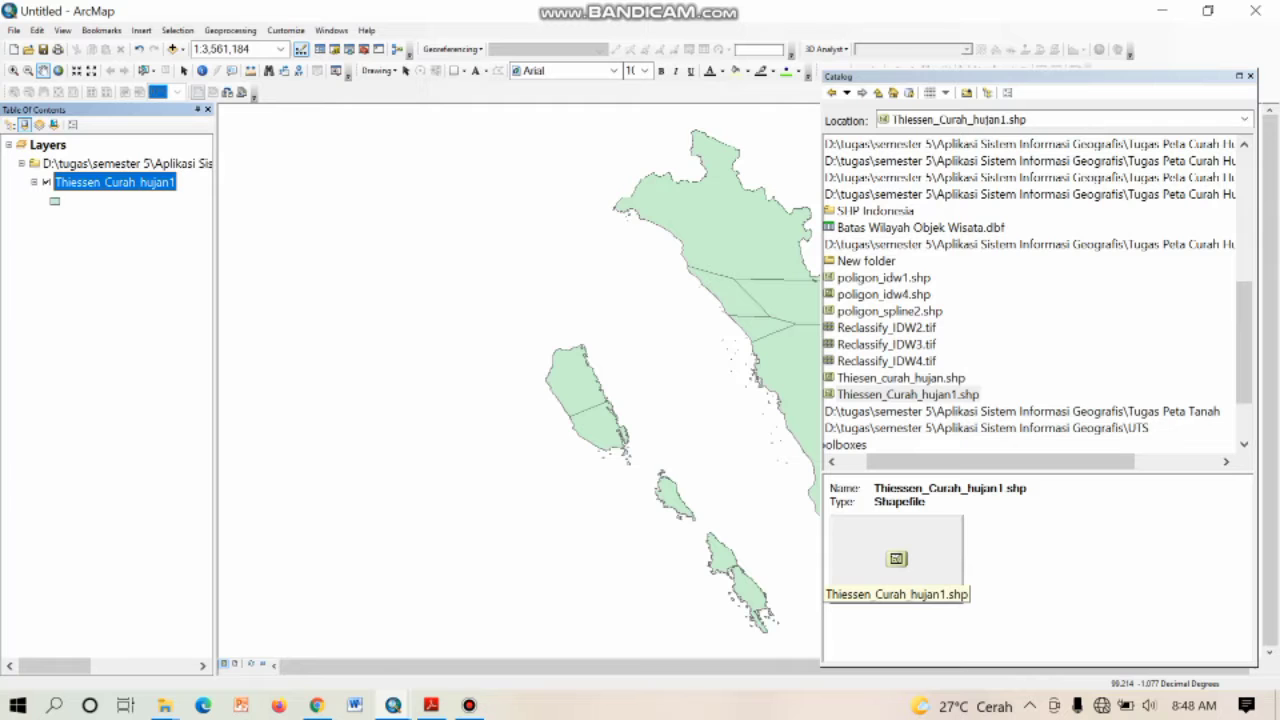
{"action": "left_click_drag", "start_coordinate": [627, 259], "coordinate": [476, 262]}
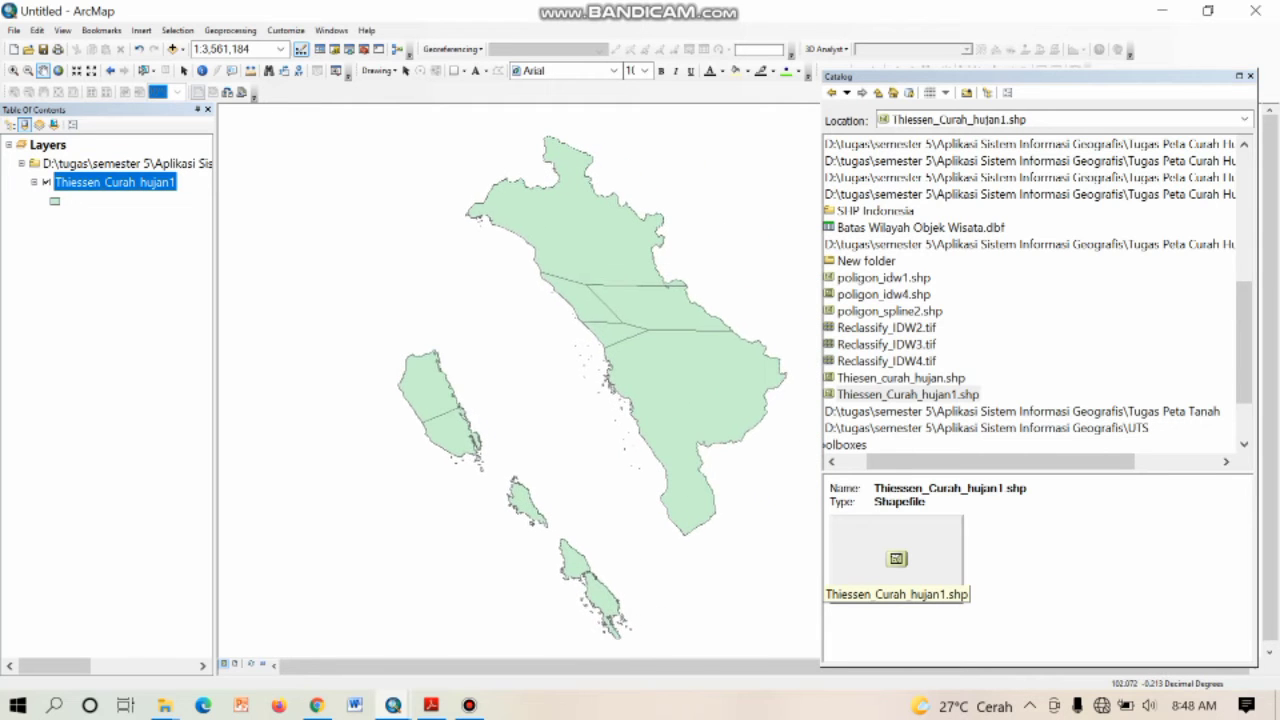
Step: Add the soil shapefile Dissolve_Tanah_Sumbar.shp from the Tugas Peta Tanah\Tutorial folder to the map
{"action": "double_click", "coordinate": [1030, 244]}
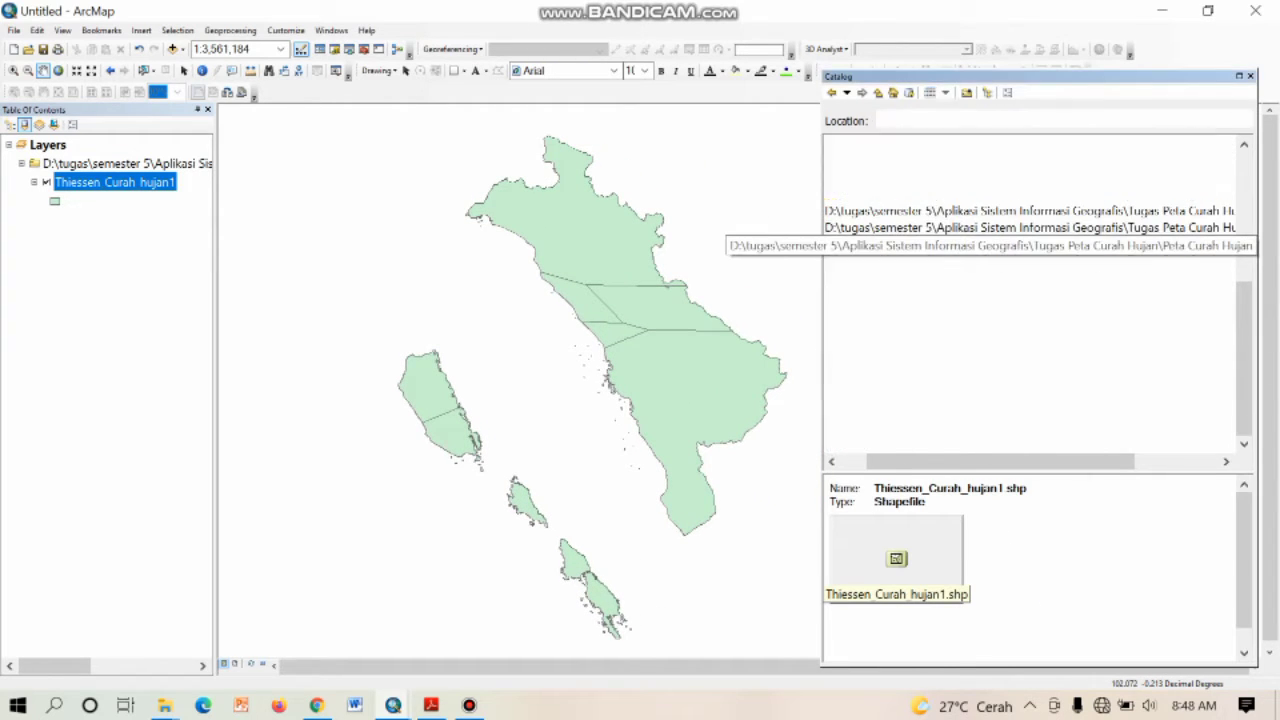
{"action": "double_click", "coordinate": [1030, 328]}
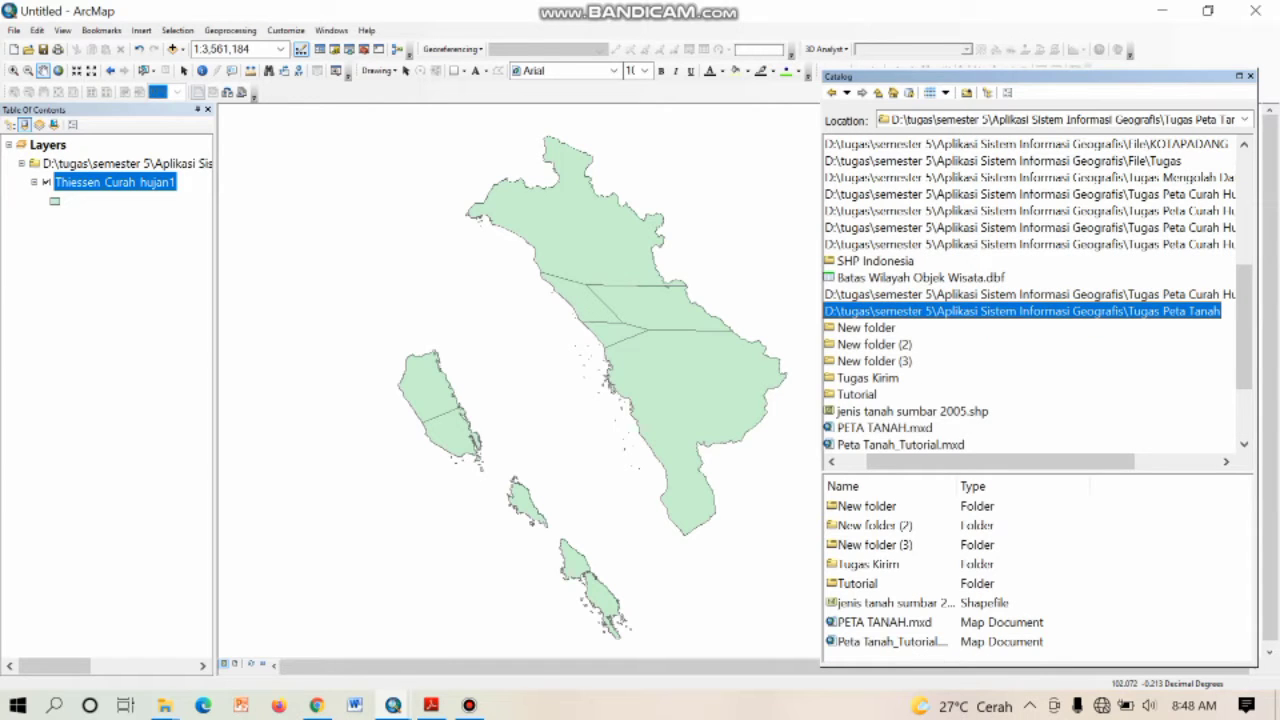
{"action": "double_click", "coordinate": [856, 394]}
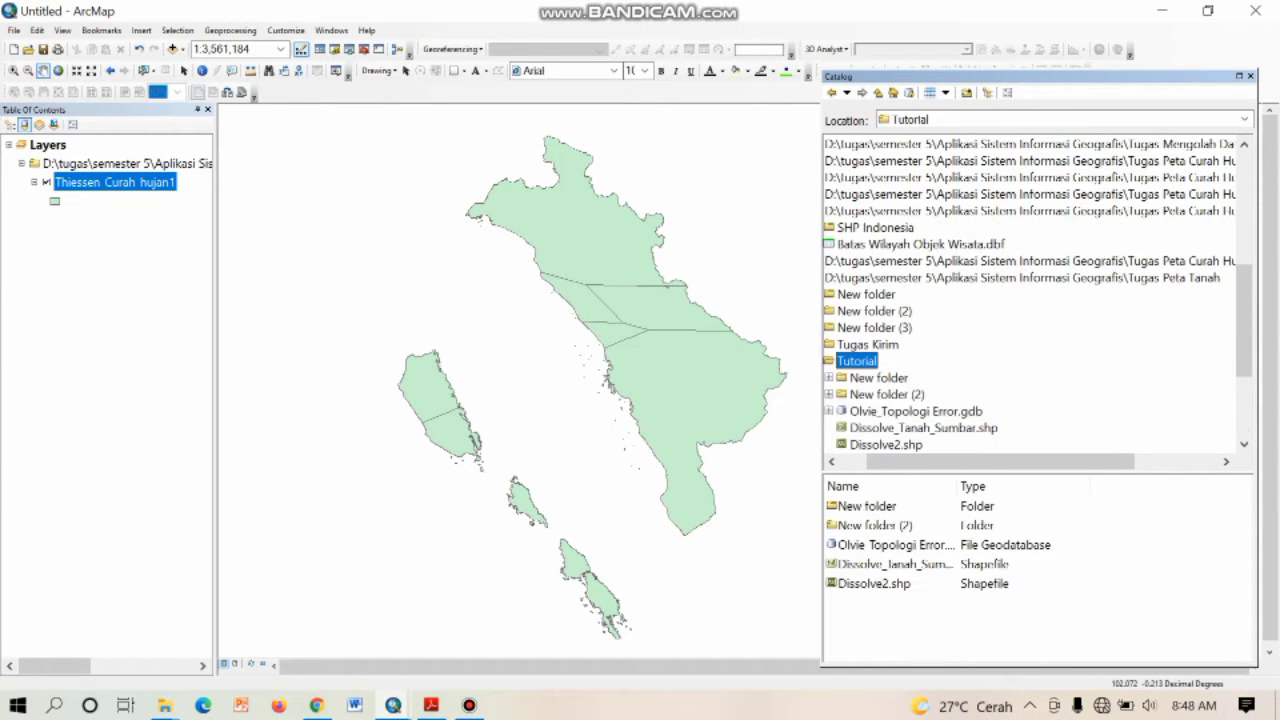
{"action": "left_click", "coordinate": [923, 427]}
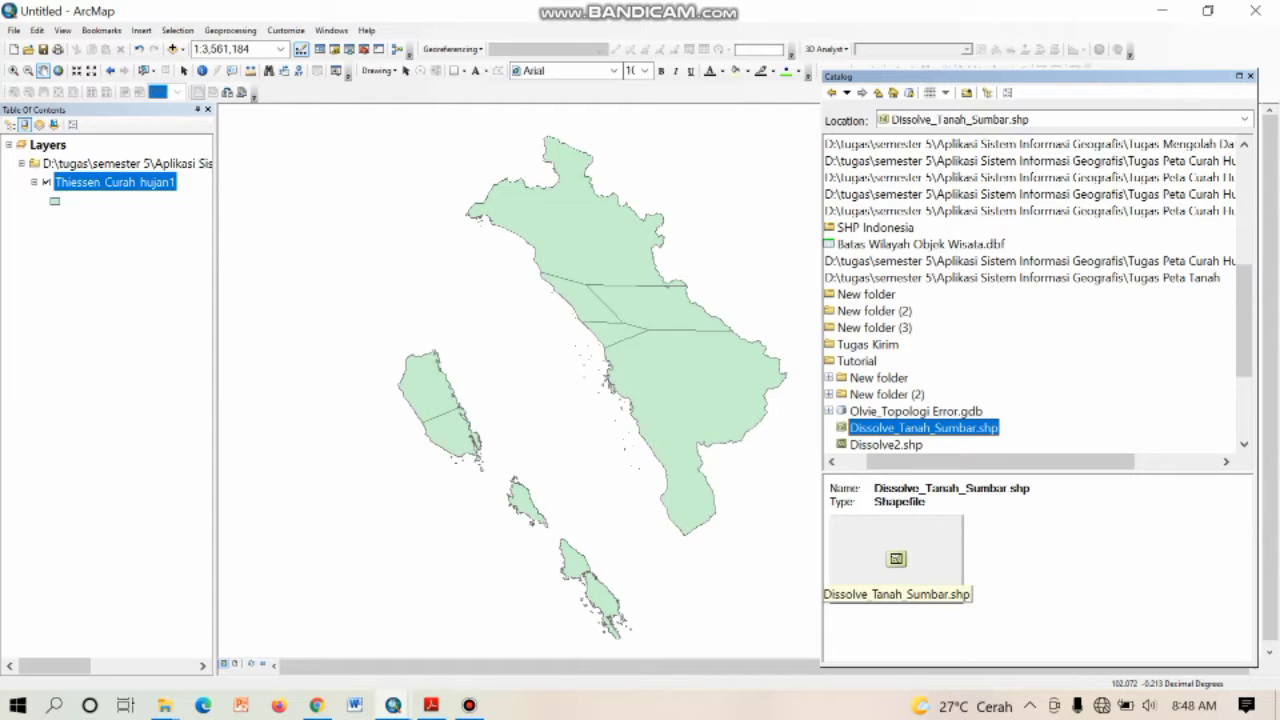
{"action": "left_click_drag", "start_coordinate": [923, 427], "coordinate": [651, 416]}
{"action": "left_click", "coordinate": [1250, 76]}
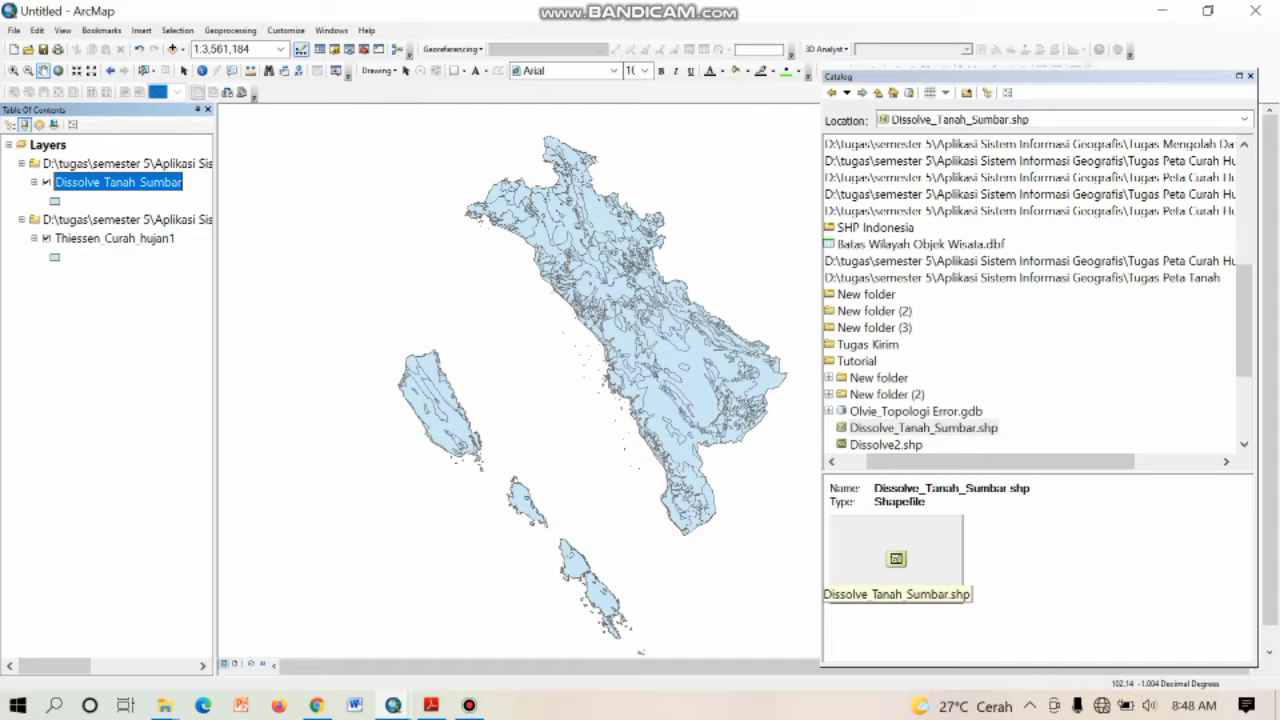
Step: Add the slope shapefile peta_lereng_sumbar.shp from the UTS\project fungsi kawasan folder to the map and close the Catalog
{"action": "double_click", "coordinate": [1022, 278]}
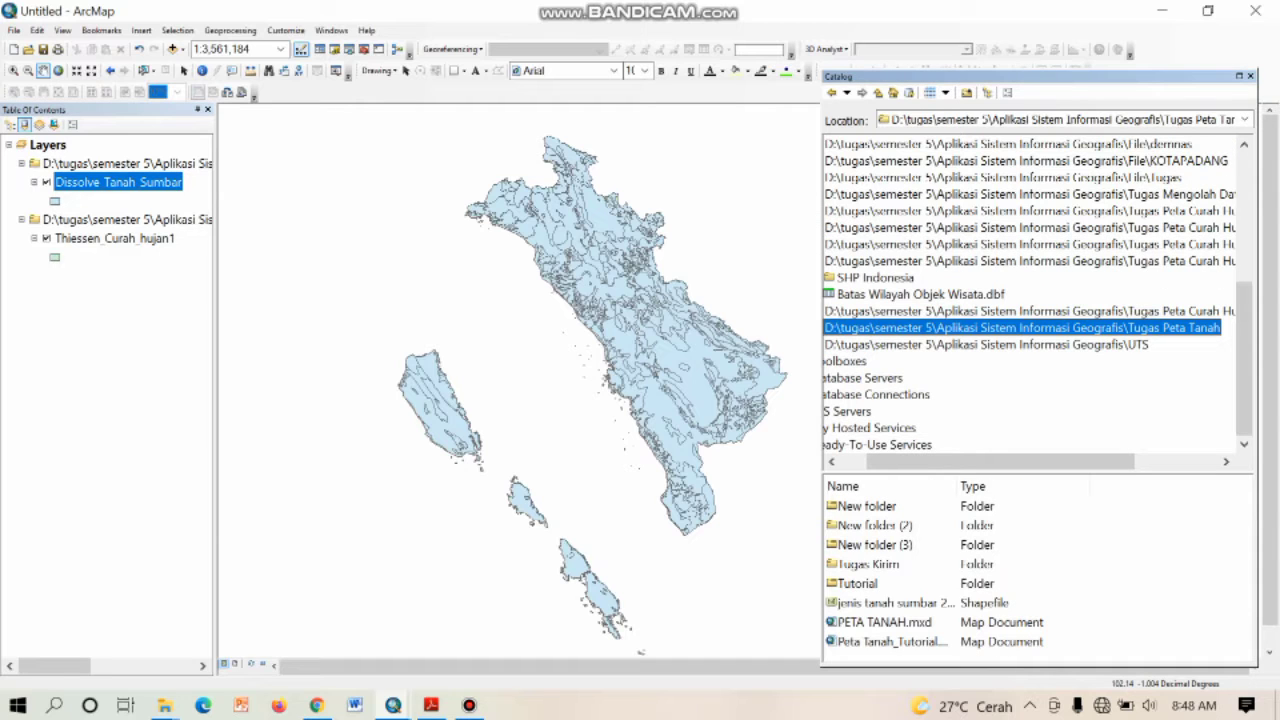
{"action": "double_click", "coordinate": [986, 344]}
{"action": "double_click", "coordinate": [897, 378]}
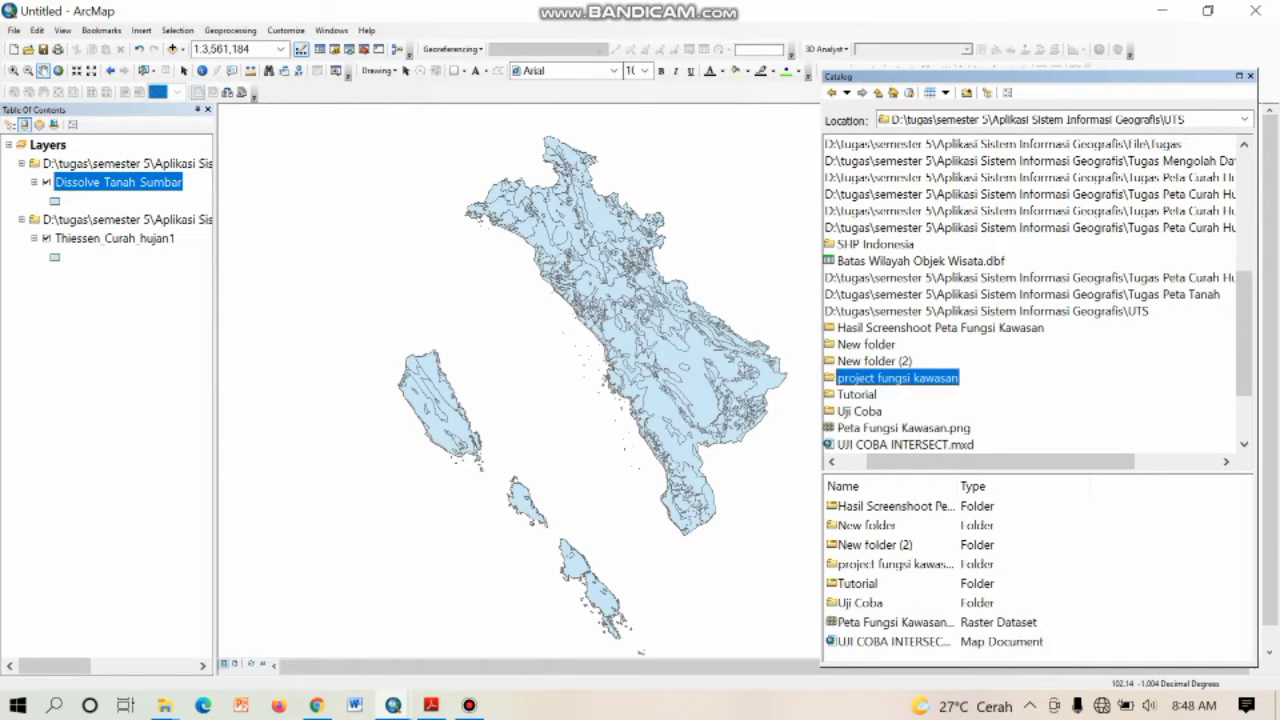
{"action": "left_click_drag", "start_coordinate": [913, 395], "coordinate": [600, 340]}
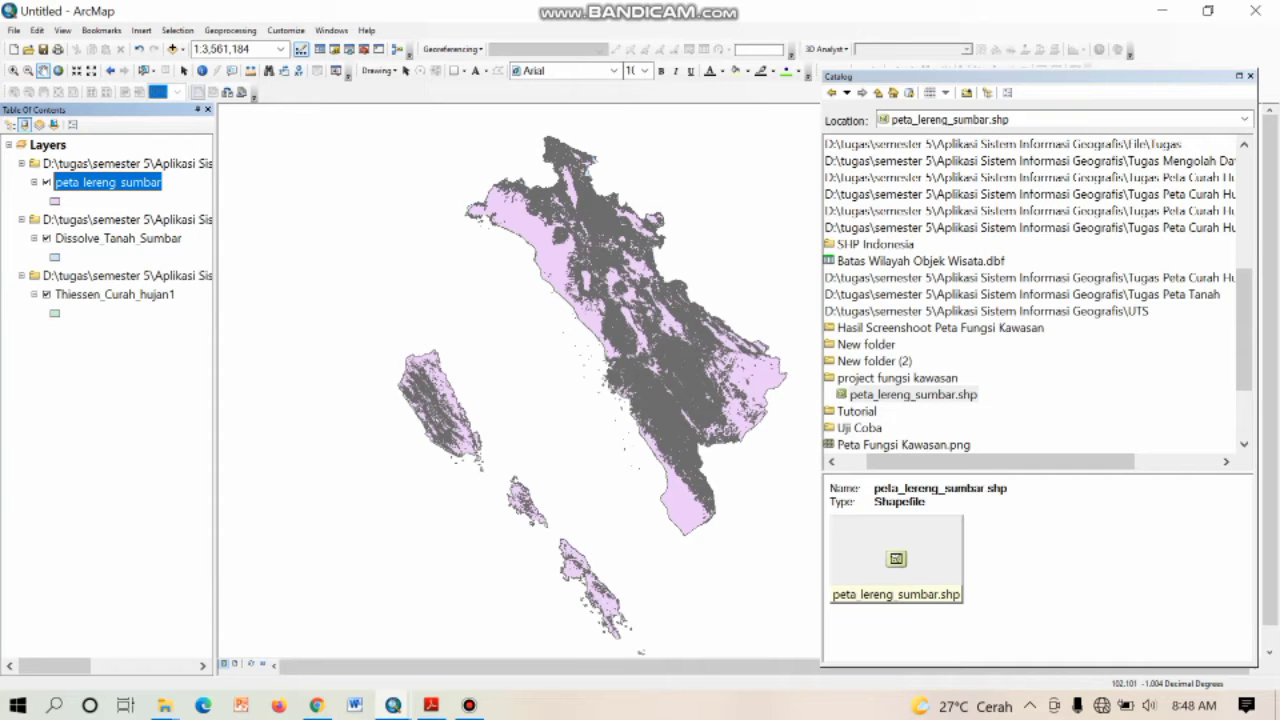
{"action": "left_click", "coordinate": [1250, 76]}
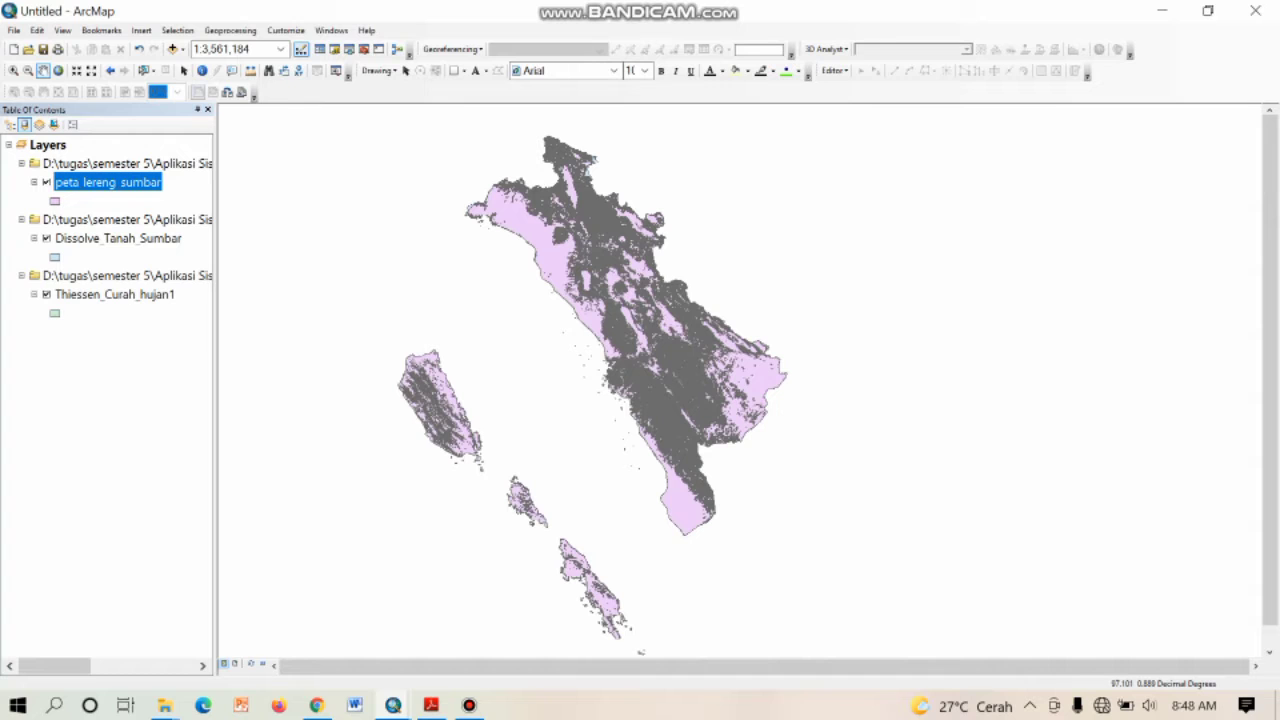
Step: Compare the slope classes and scores in peta_lereng_sumbar's attribute table with Tabel 1 of the Analisis Fungsi Kawasan PDF in Adobe Reader
{"action": "right_click", "coordinate": [124, 181]}
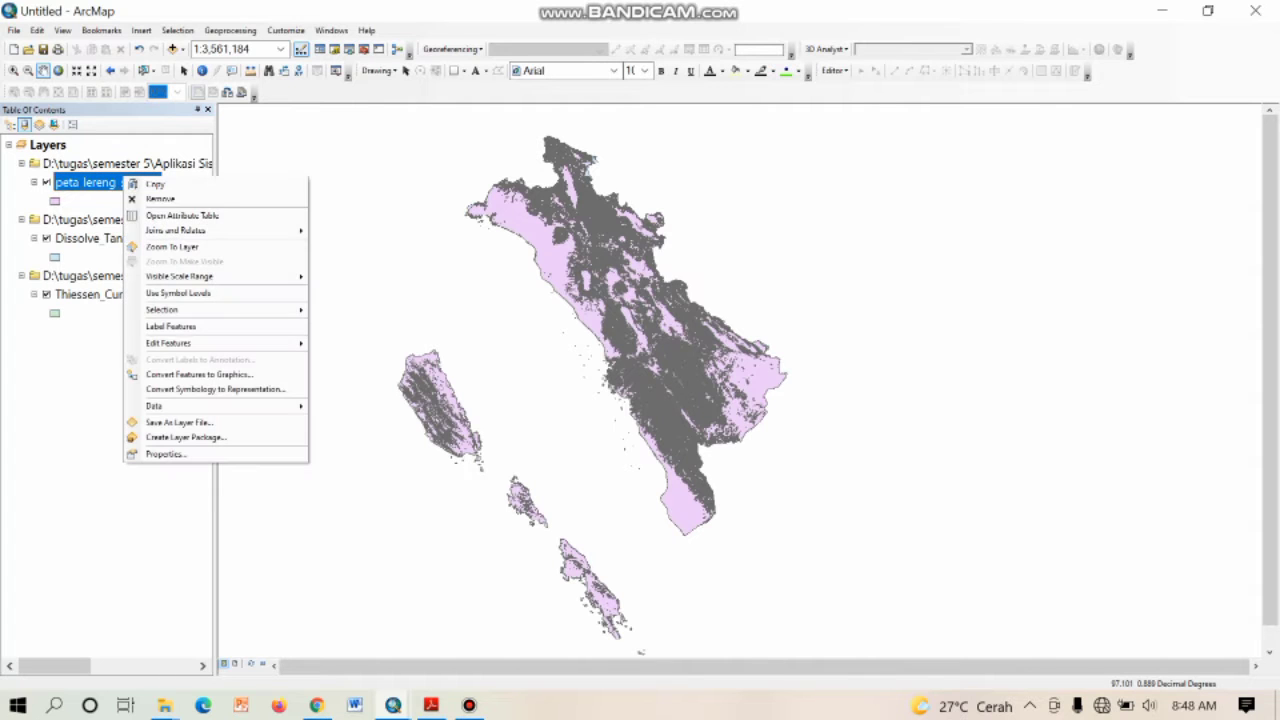
{"action": "left_click", "coordinate": [170, 215]}
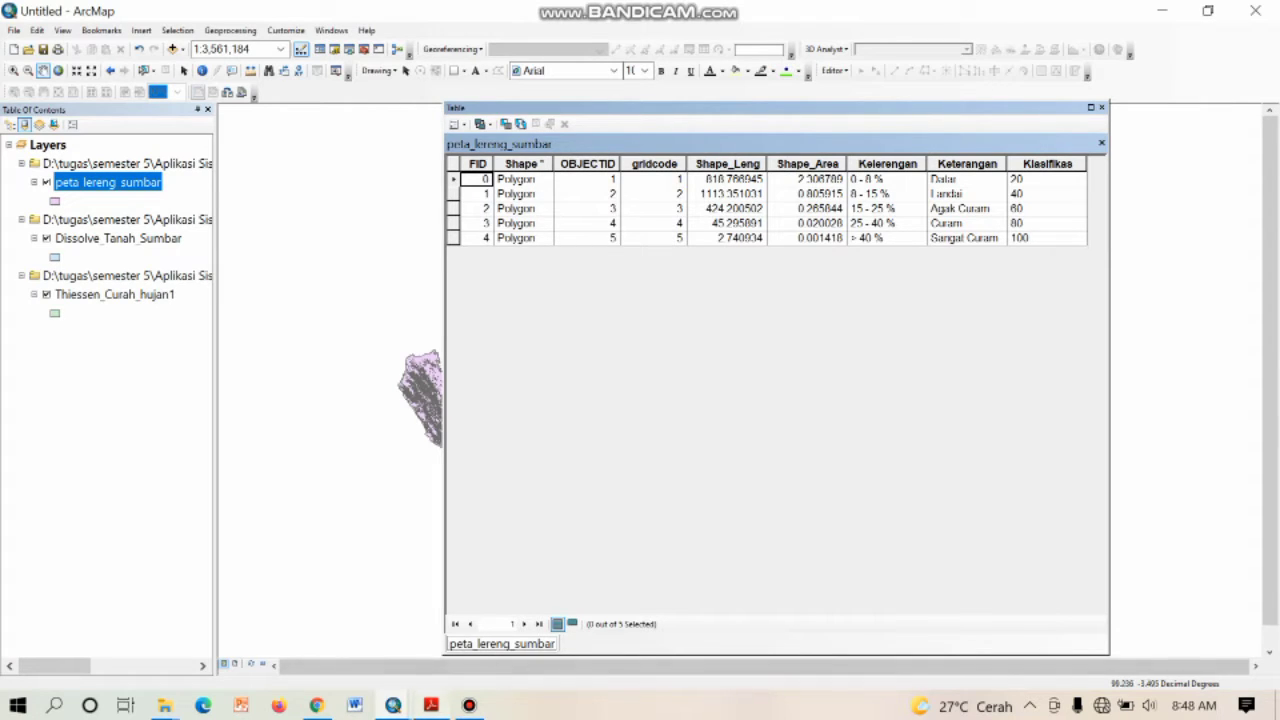
{"action": "left_click", "coordinate": [431, 705]}
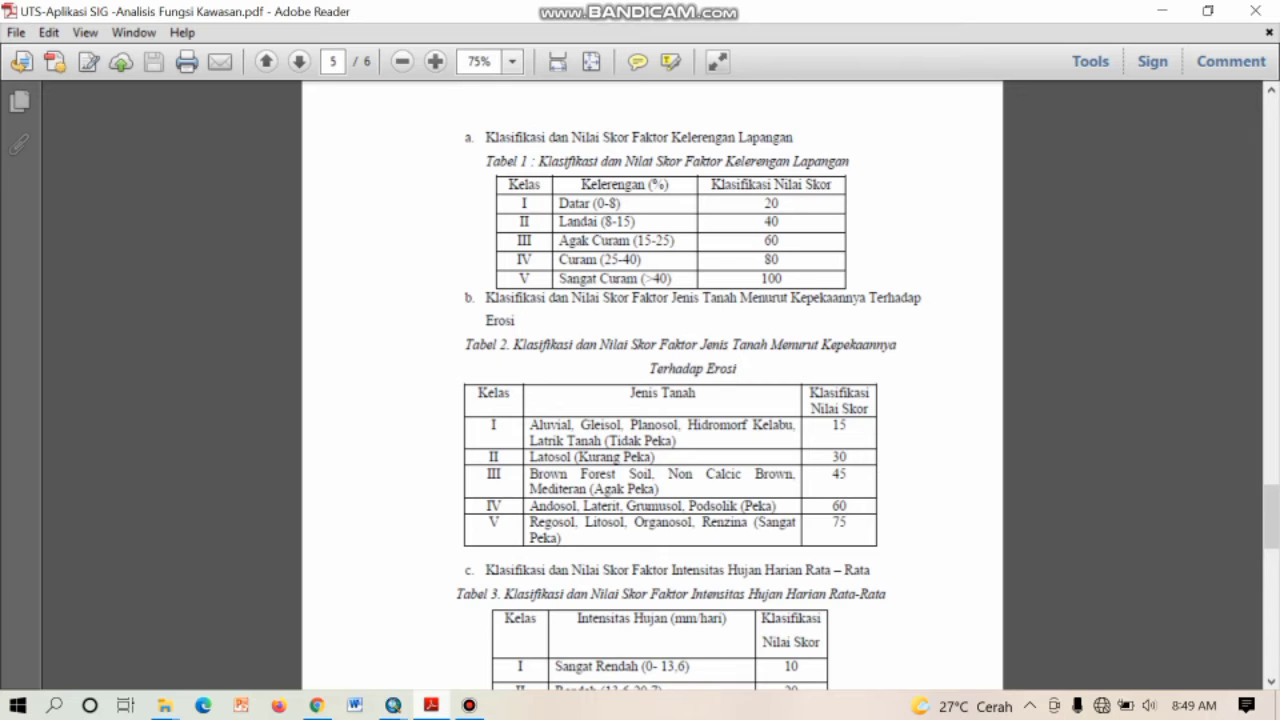
{"action": "key", "text": "alt+Tab"}
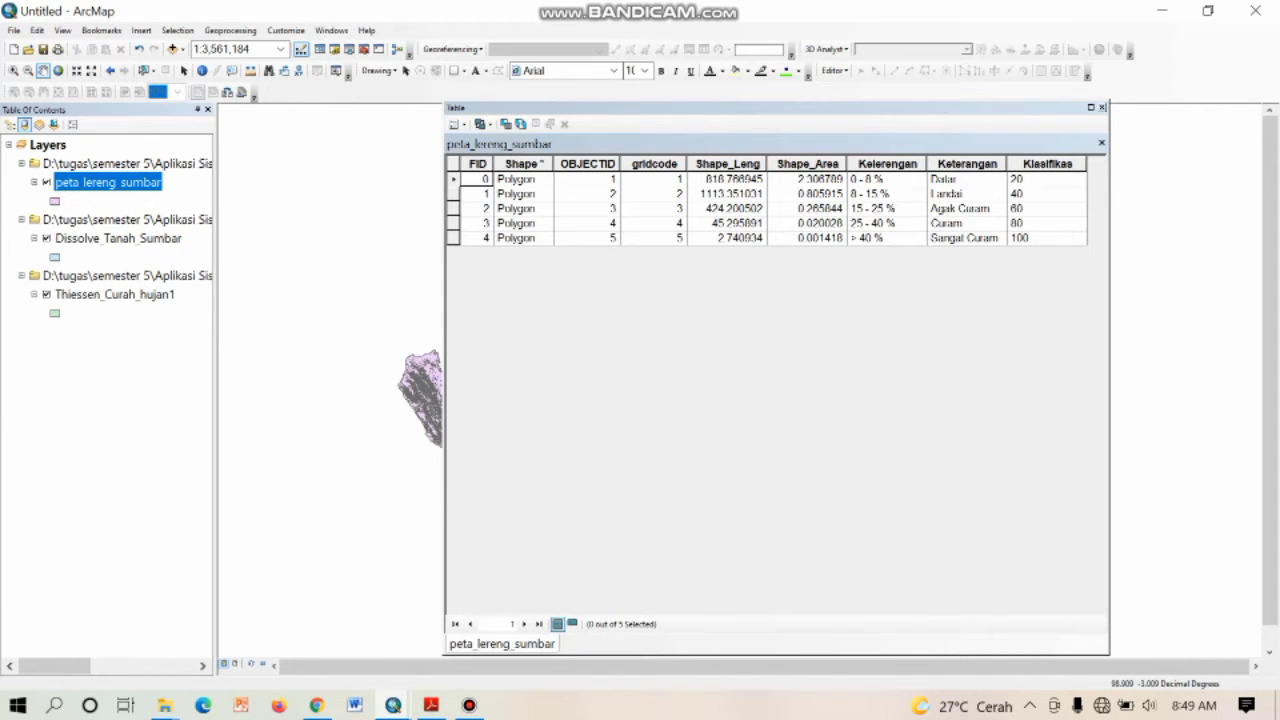
{"action": "left_click", "coordinate": [1101, 107]}
Step: Compare the soil types and scores in Dissolve_Tanah_Sumbar's attribute table with Tabel 2 of the PDF in Adobe Reader
{"action": "left_click", "coordinate": [118, 238], "text": "ctrl"}
{"action": "right_click", "coordinate": [62, 239]}
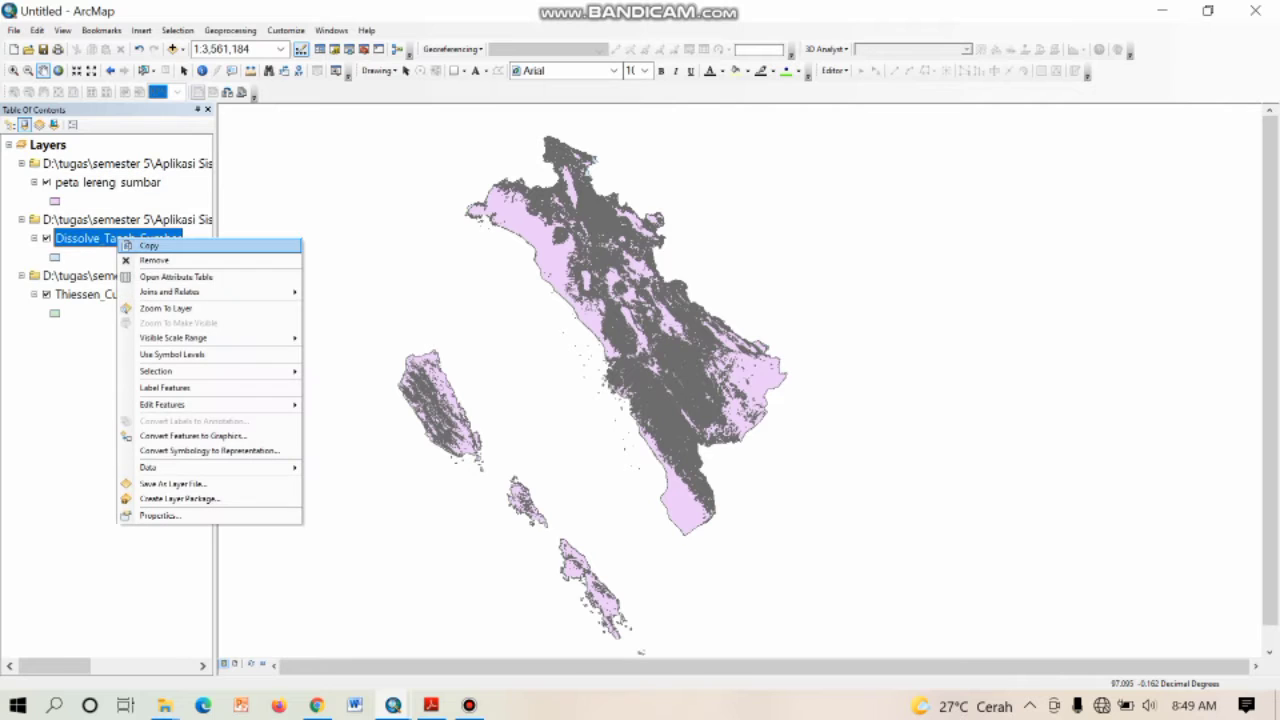
{"action": "left_click", "coordinate": [110, 274]}
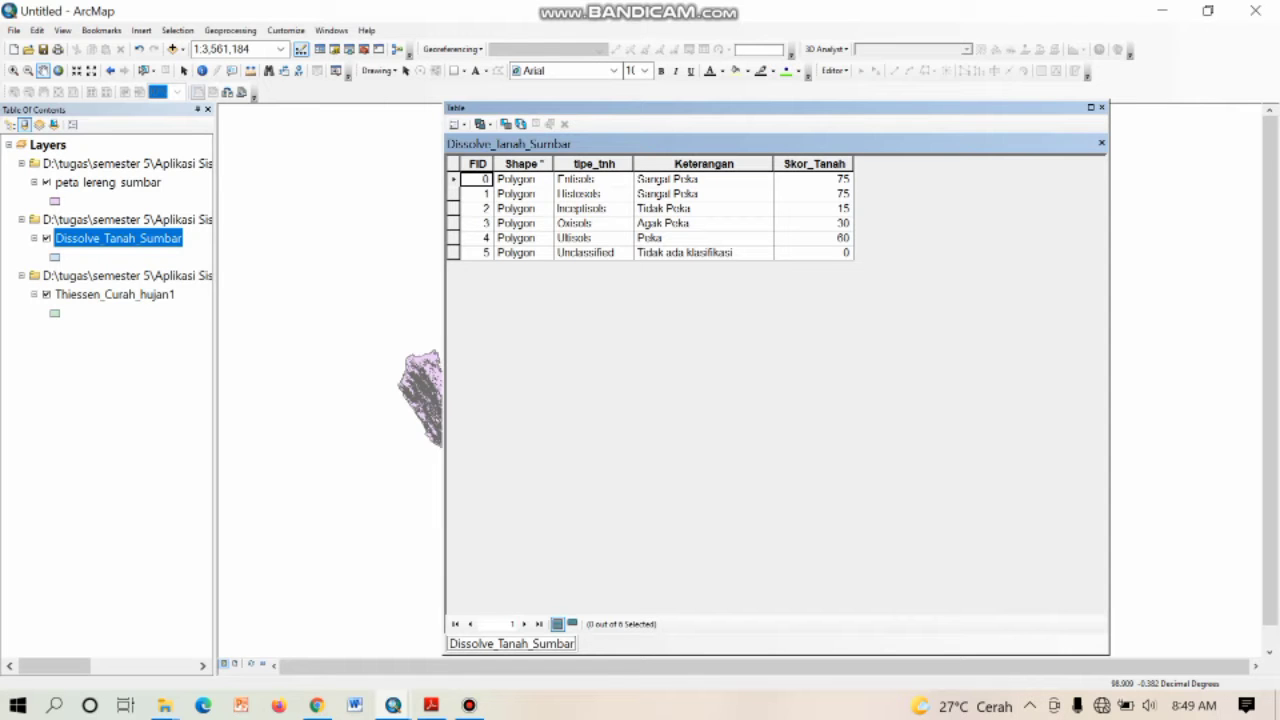
{"action": "left_click", "coordinate": [431, 705]}
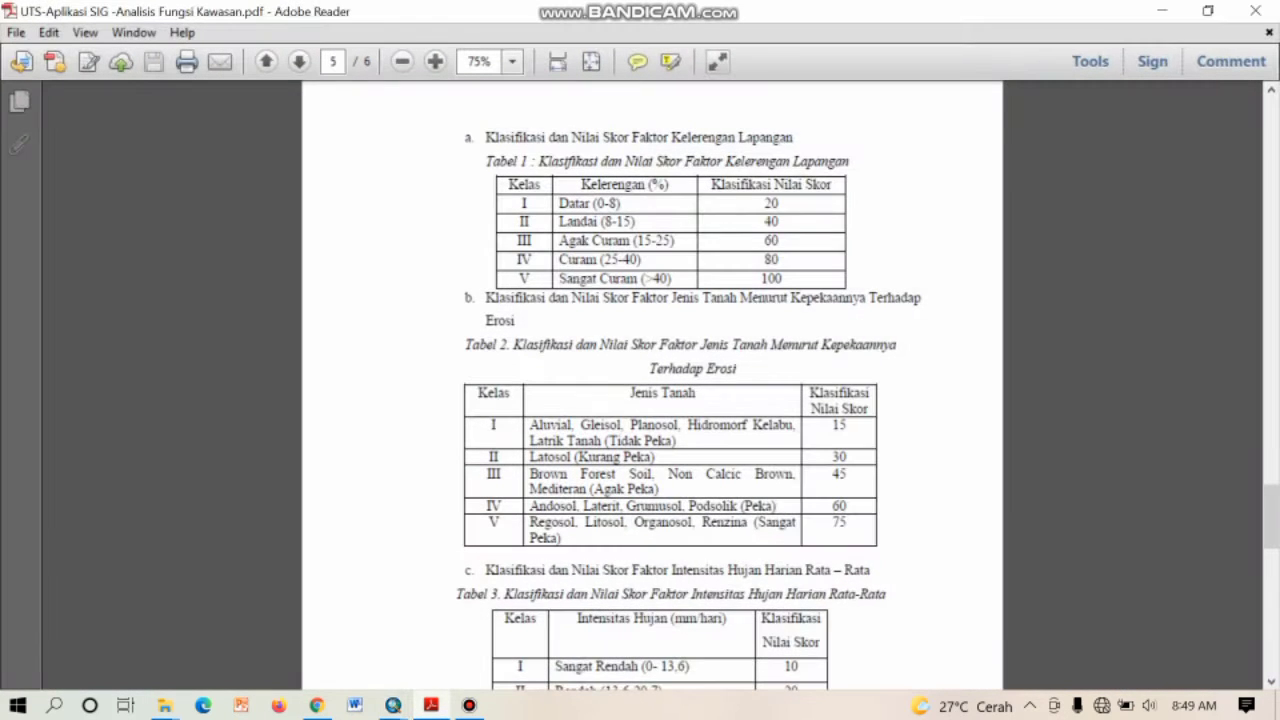
{"action": "scroll", "coordinate": [651, 400], "scroll_direction": "down", "scroll_amount": 1}
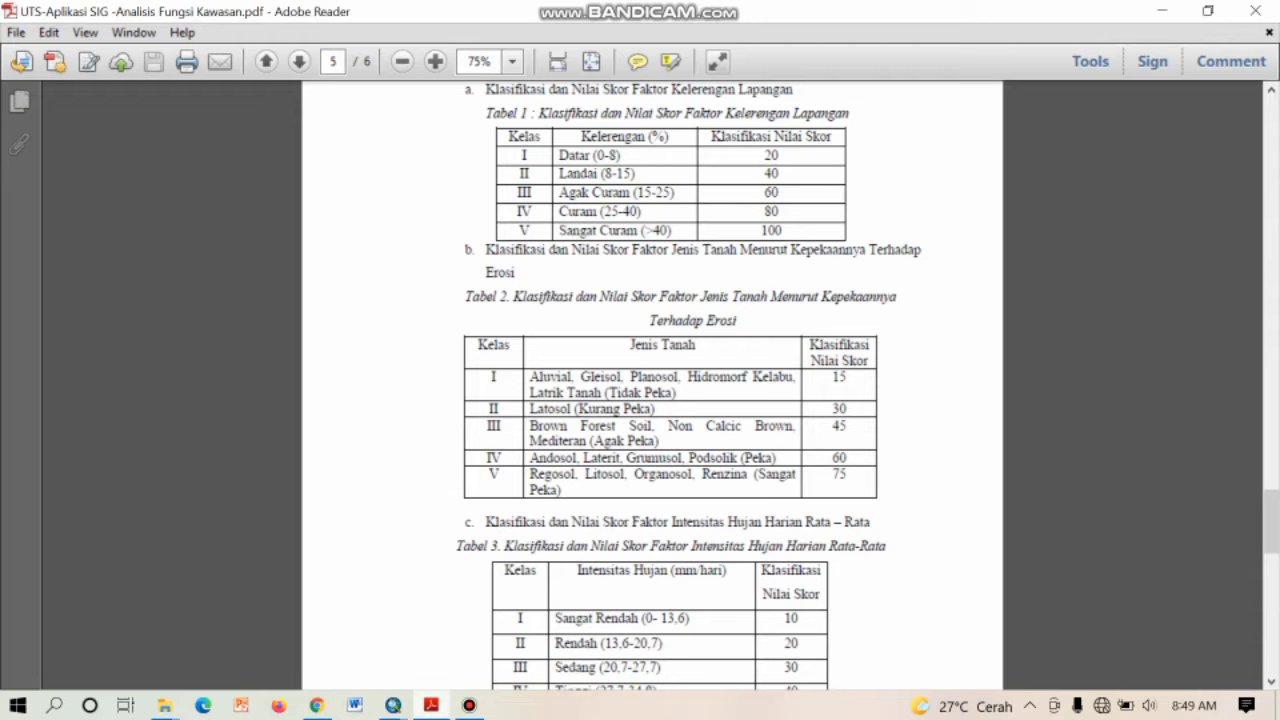
{"action": "mouse_move", "coordinate": [431, 705]}
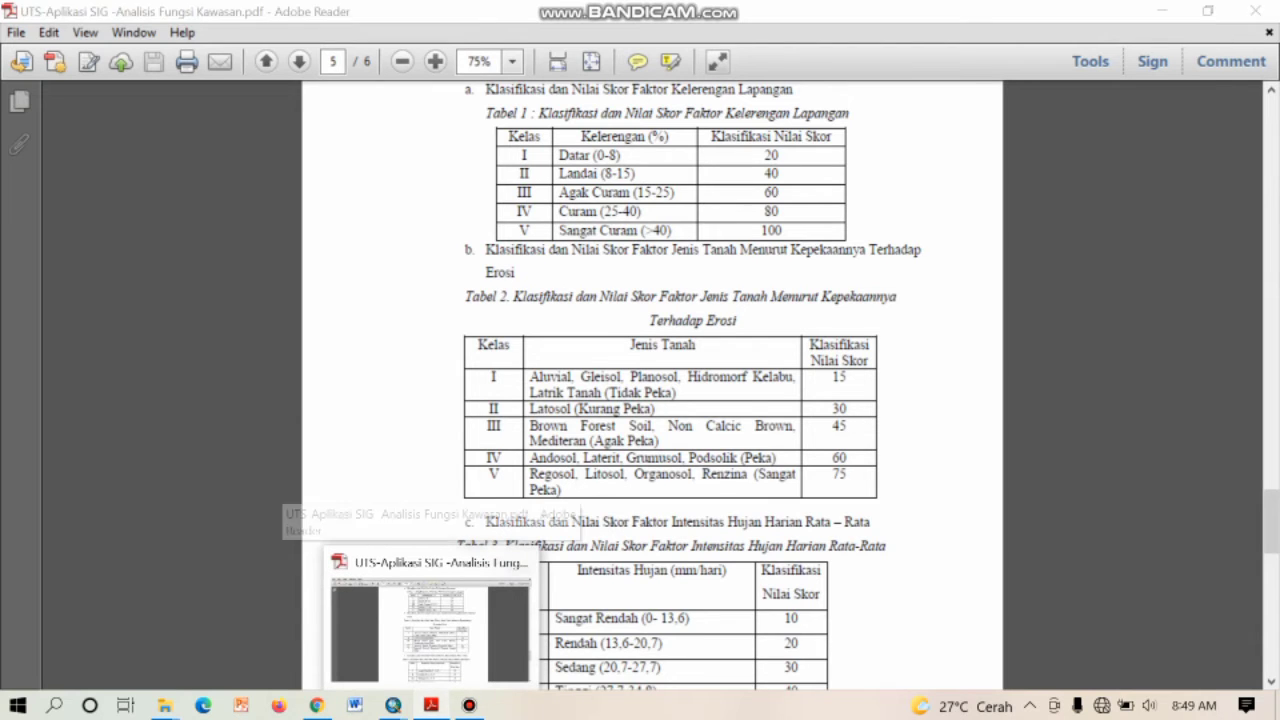
{"action": "left_click", "coordinate": [393, 705]}
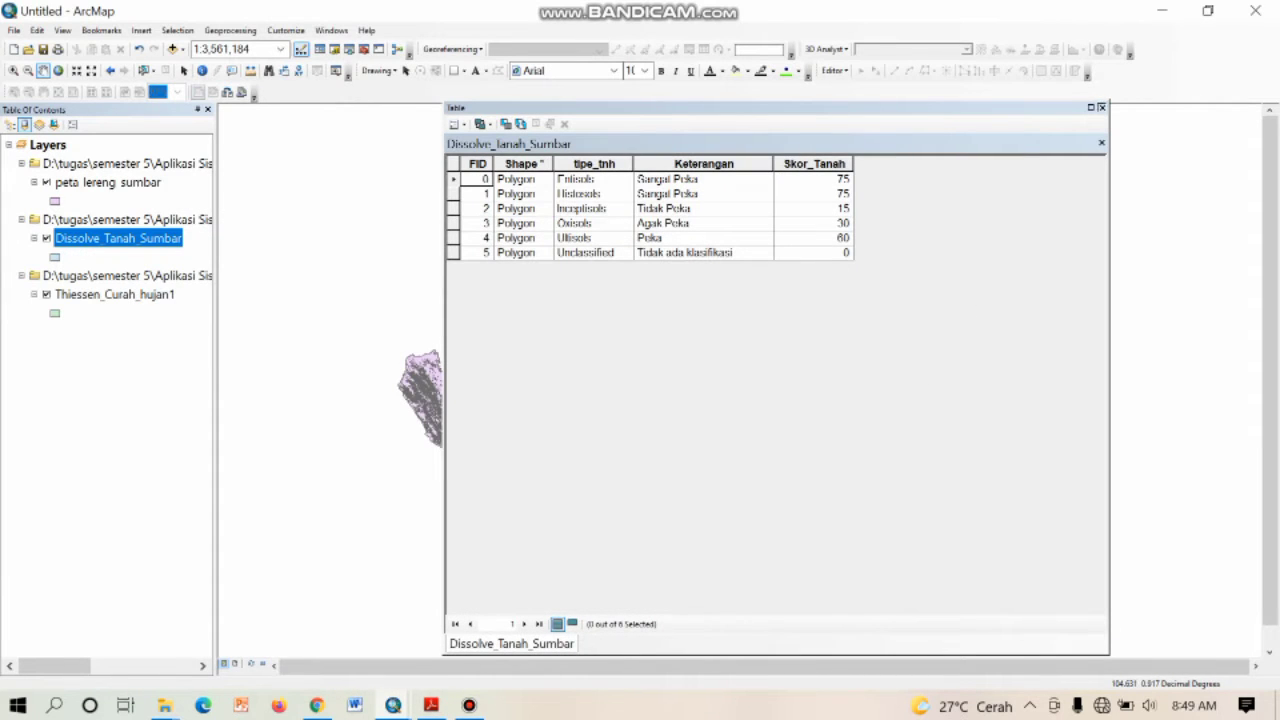
{"action": "left_click", "coordinate": [1101, 106]}
Step: Compare the rainfall values and scores in Thiessen_Curah_hujan1's attribute table with Tabel 3 of the PDF in Adobe Reader
{"action": "left_click", "coordinate": [115, 294], "text": "ctrl"}
{"action": "right_click", "coordinate": [120, 293]}
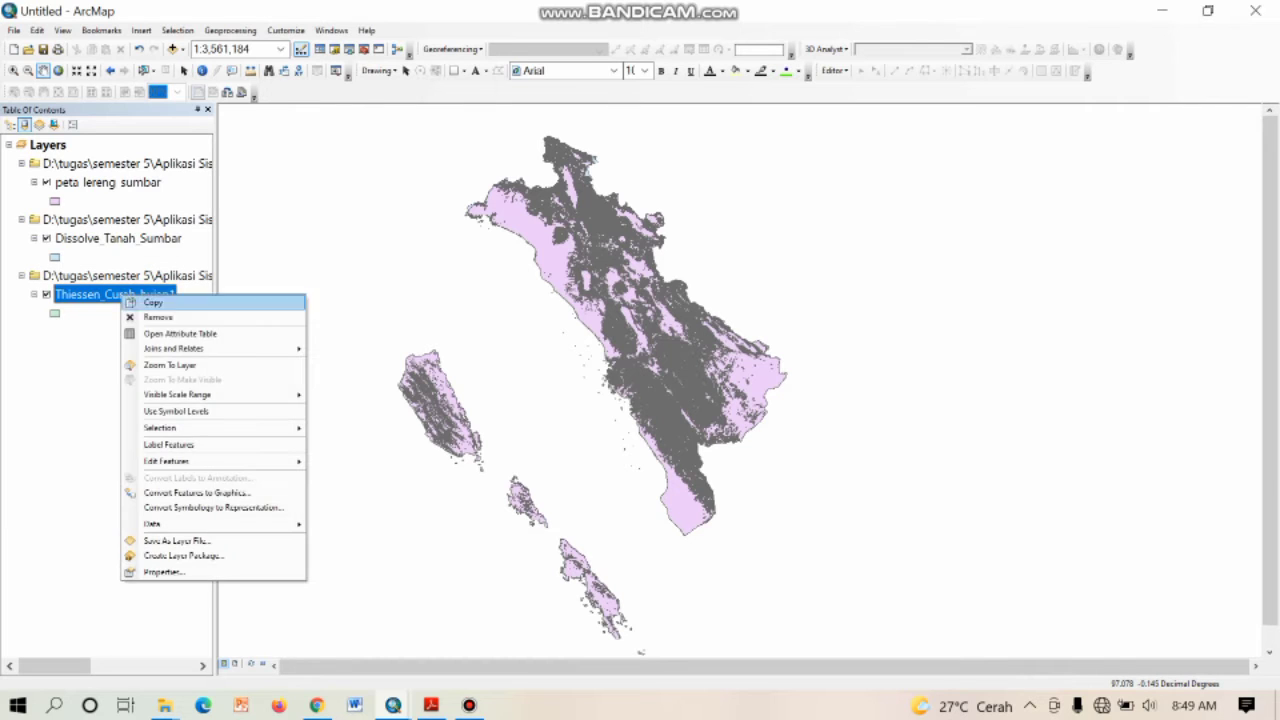
{"action": "left_click", "coordinate": [165, 334]}
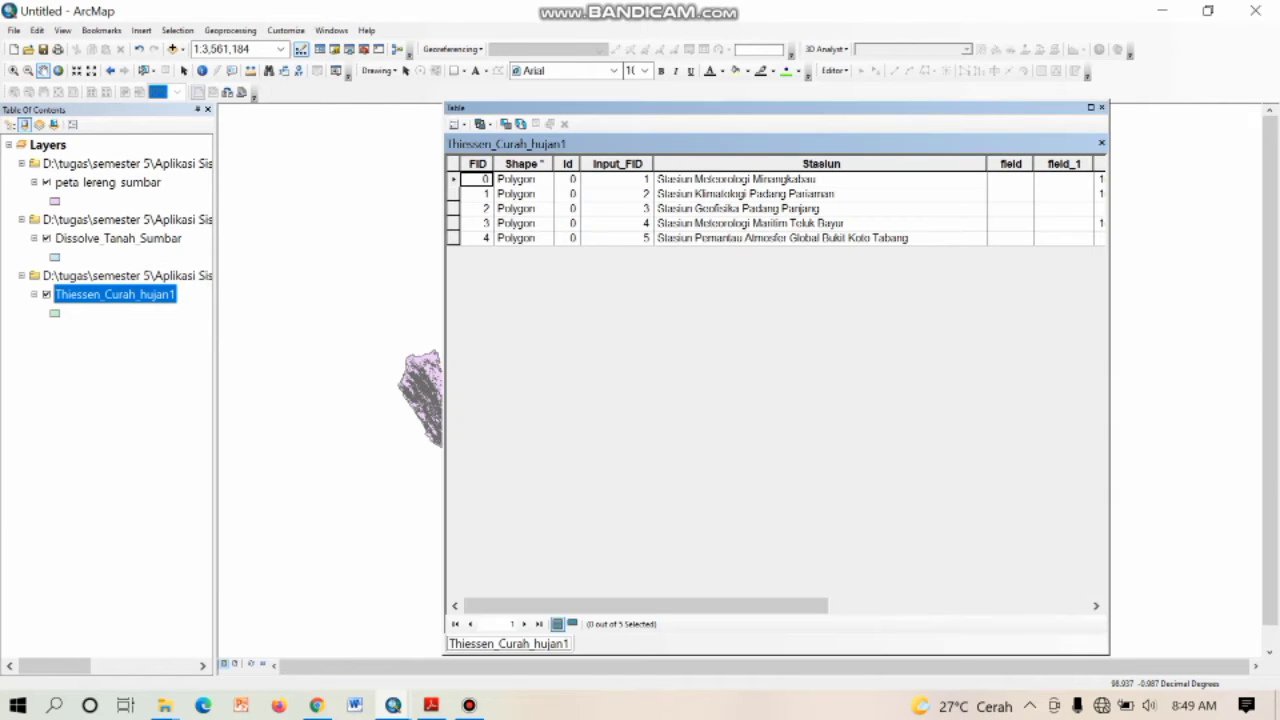
{"action": "left_click_drag", "start_coordinate": [645, 605], "coordinate": [906, 605]}
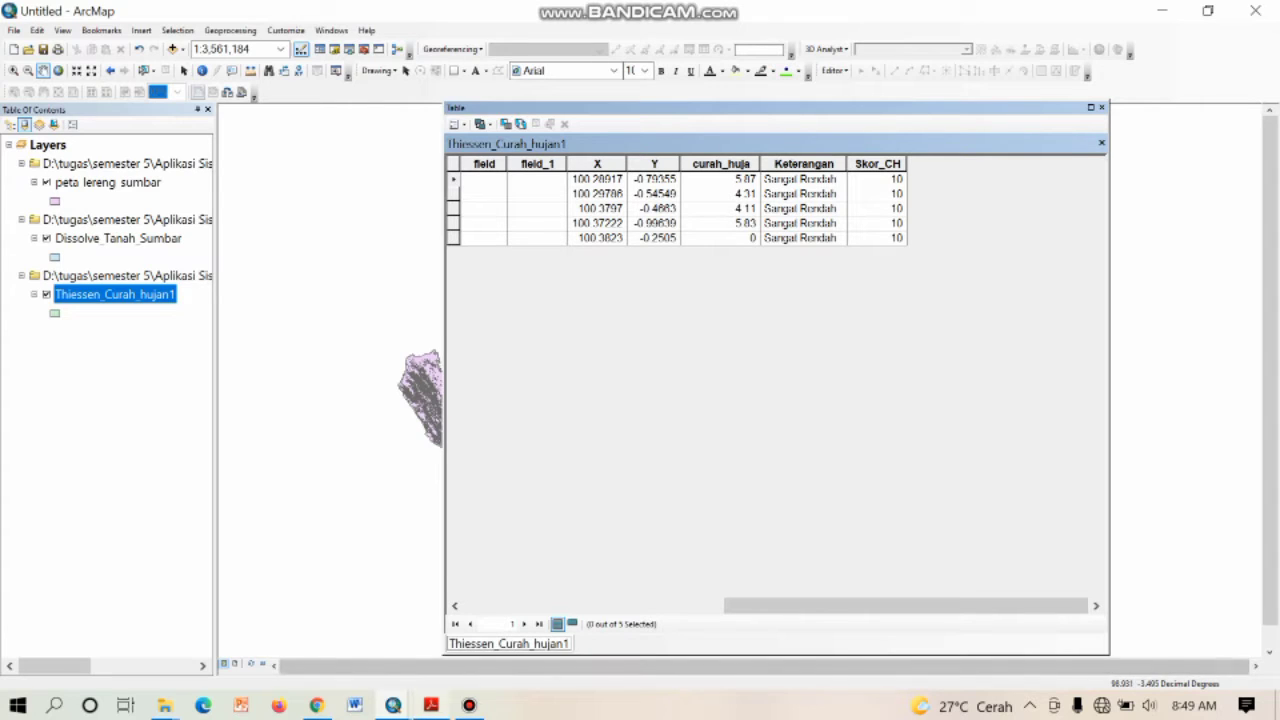
{"action": "left_click", "coordinate": [431, 705]}
{"action": "scroll", "coordinate": [652, 380], "scroll_direction": "down", "scroll_amount": 5}
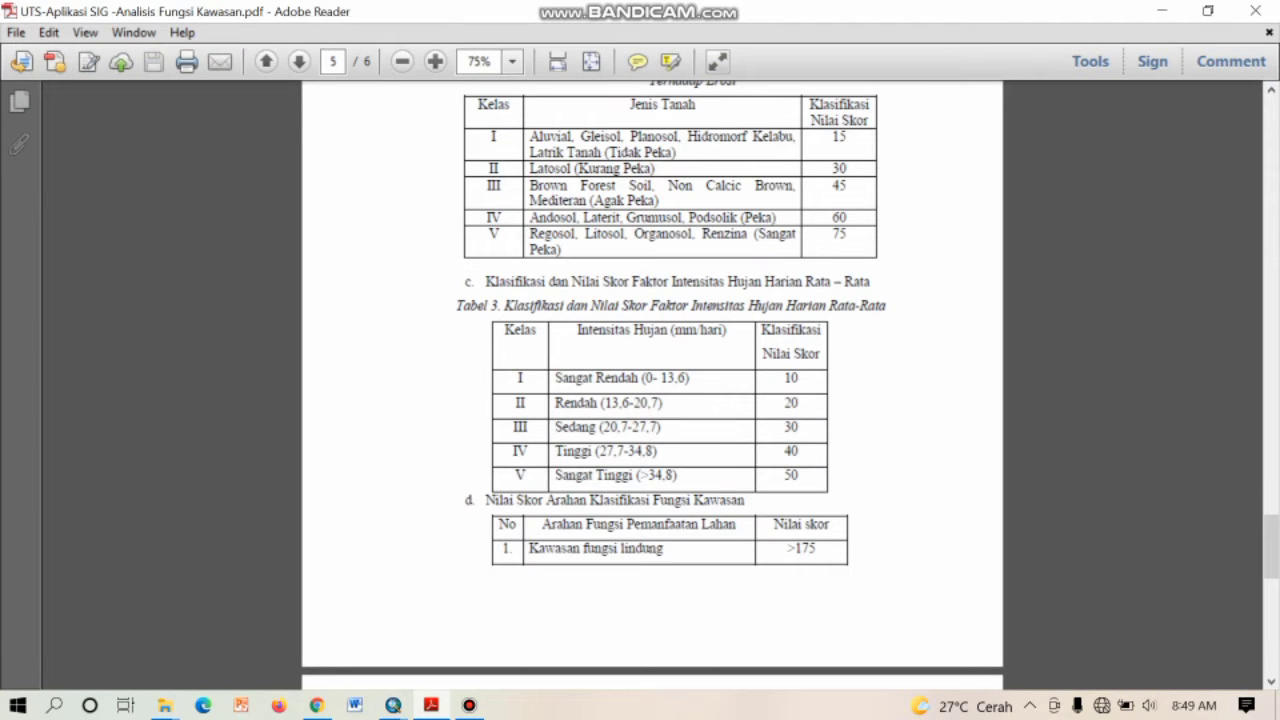
{"action": "left_click", "coordinate": [393, 705]}
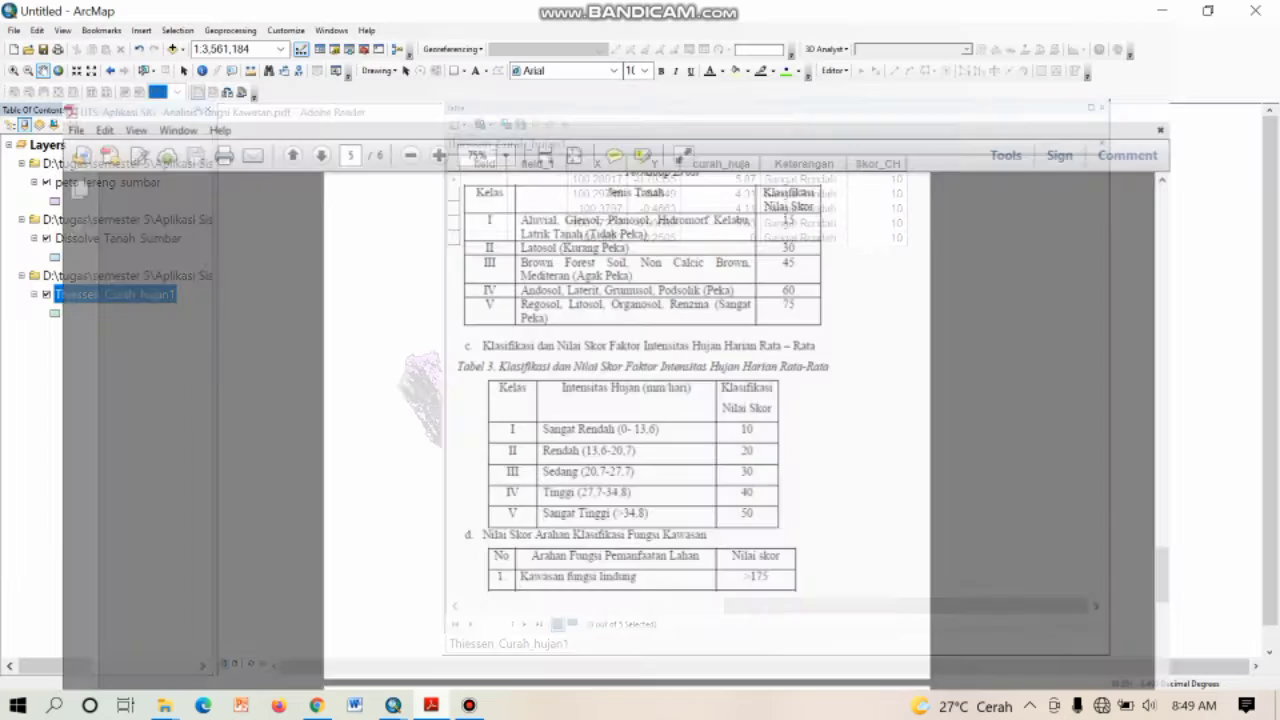
{"action": "left_click", "coordinate": [1101, 106]}
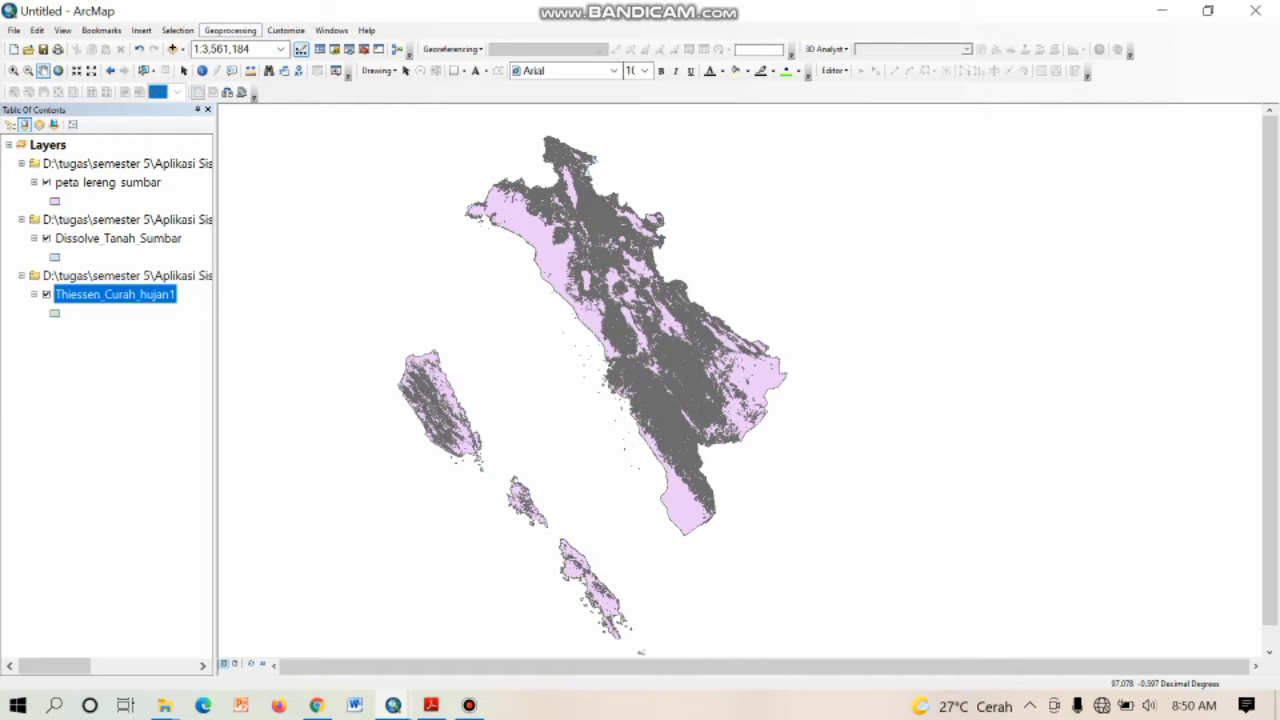
Step: Start an Intersect with peta_lereng_sumbar, Dissolve_Tanah_Sumbar and Thiessen_Curah_hujan1 as the input features
{"action": "left_click", "coordinate": [230, 30]}
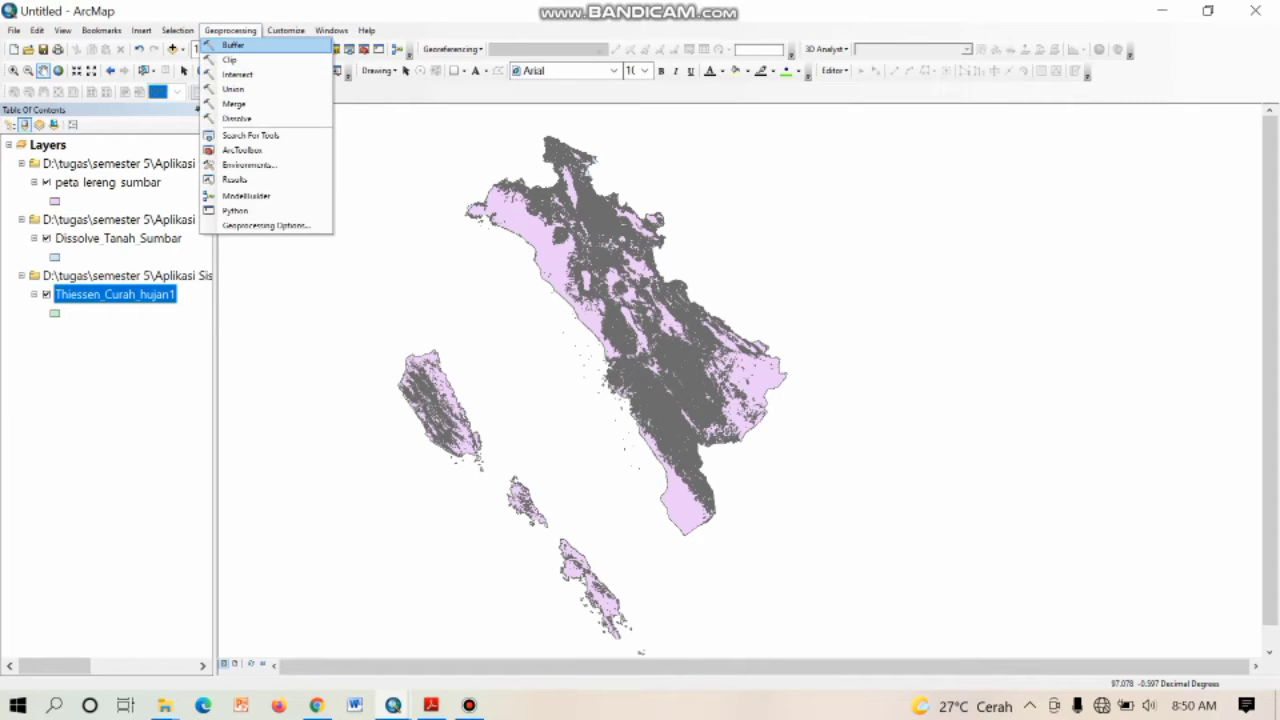
{"action": "left_click", "coordinate": [237, 74]}
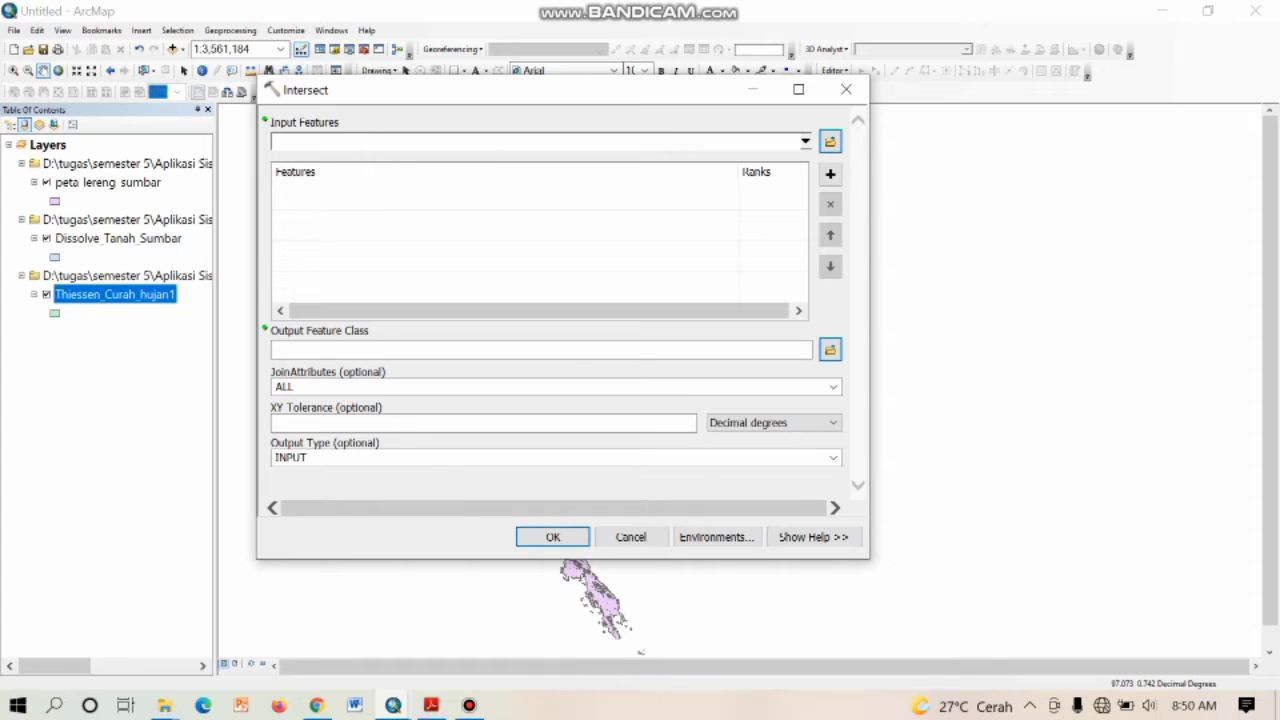
{"action": "left_click", "coordinate": [107, 182]}
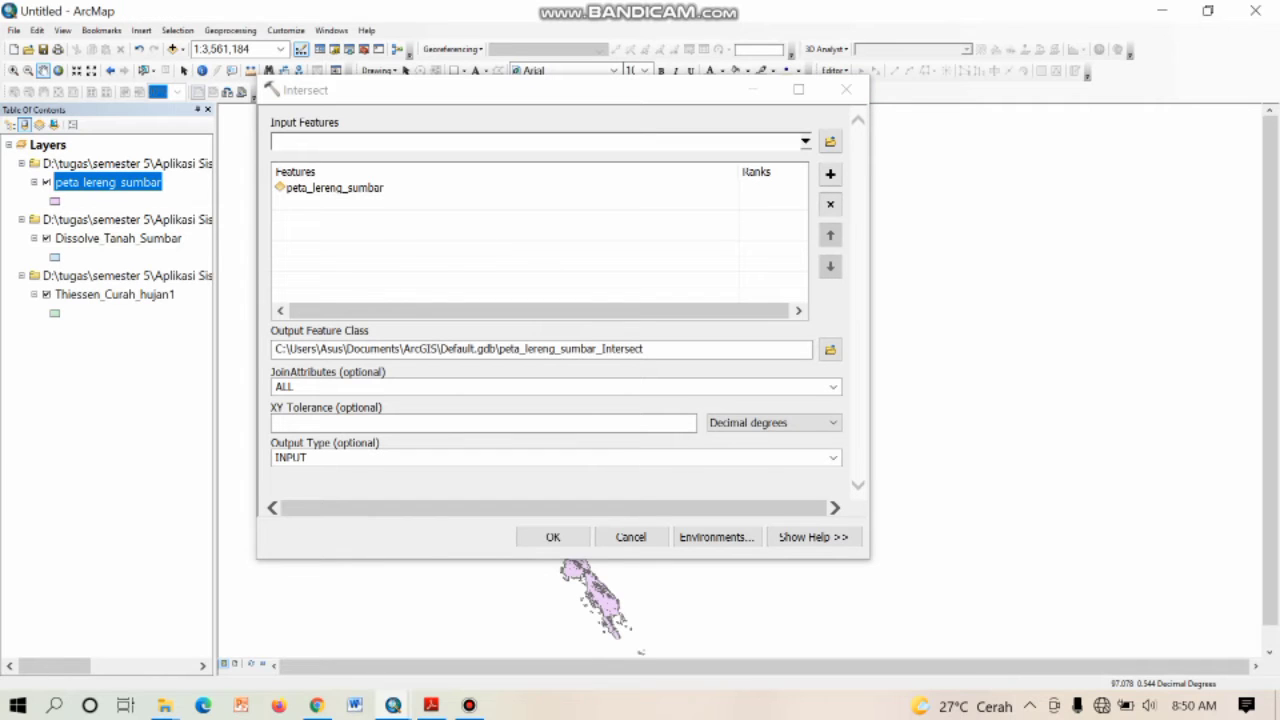
{"action": "left_click", "coordinate": [118, 238]}
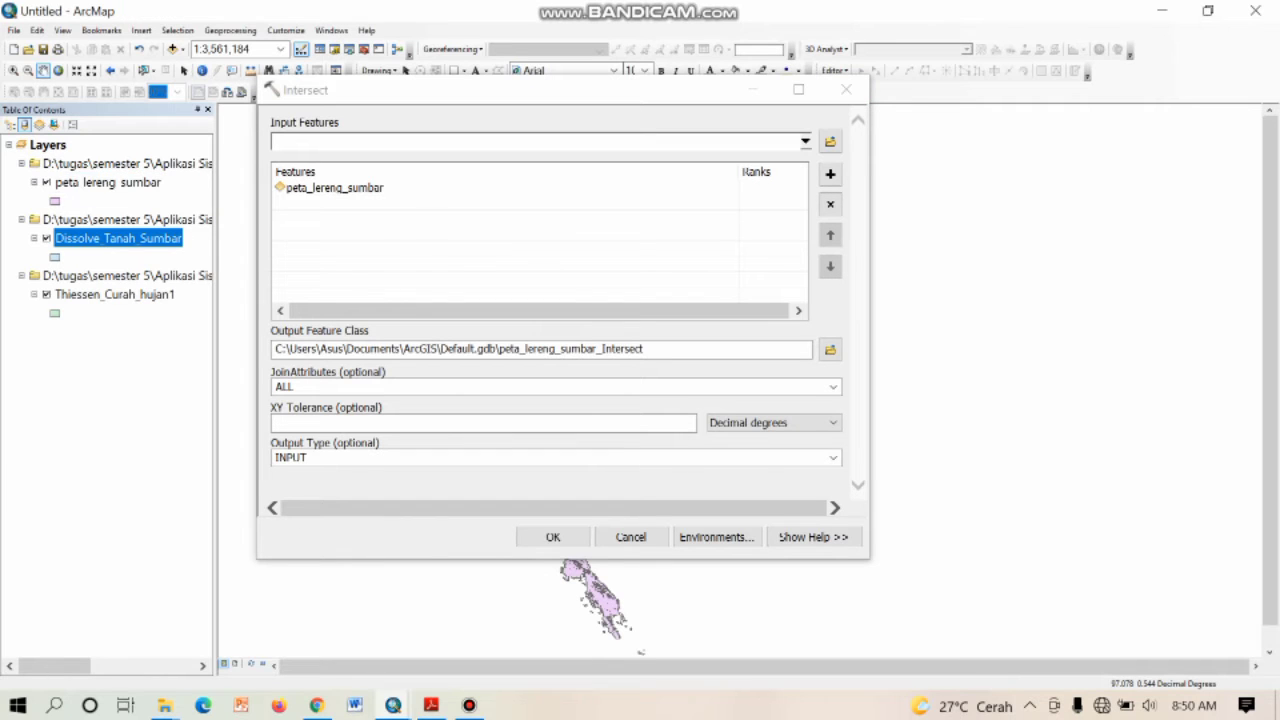
{"action": "left_click", "coordinate": [114, 294]}
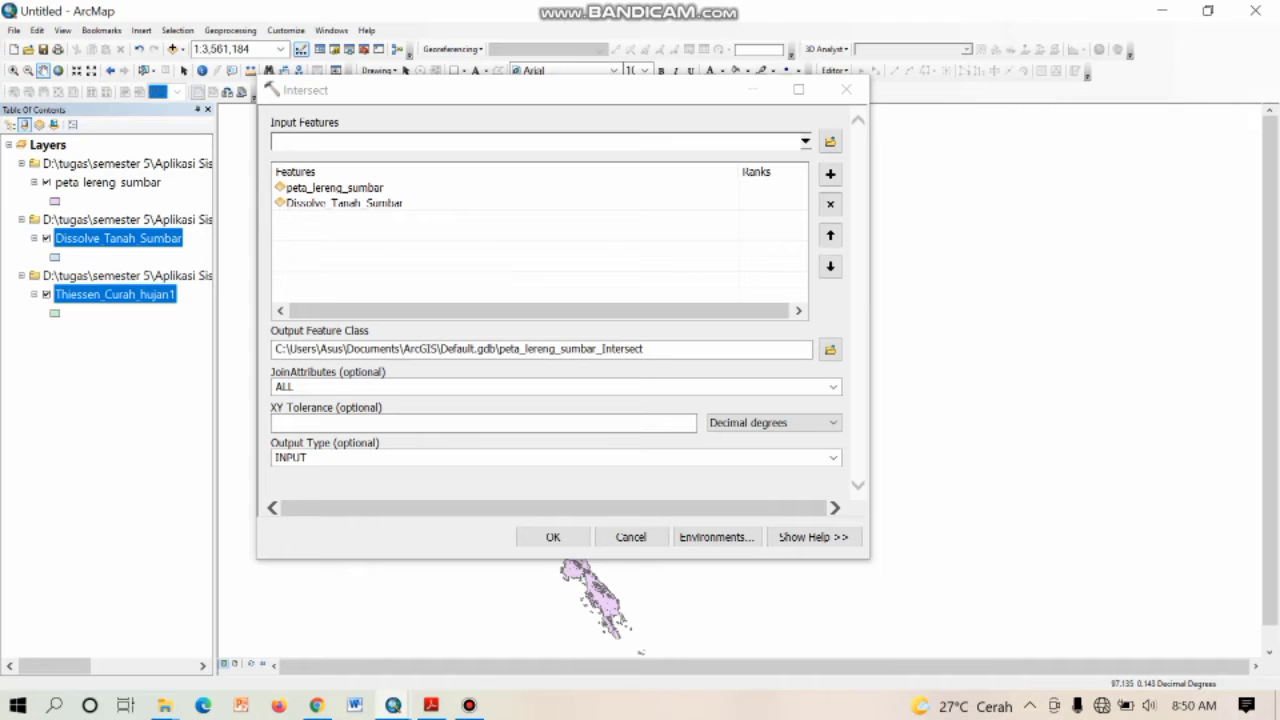
{"action": "left_click_drag", "start_coordinate": [114, 294], "coordinate": [380, 235]}
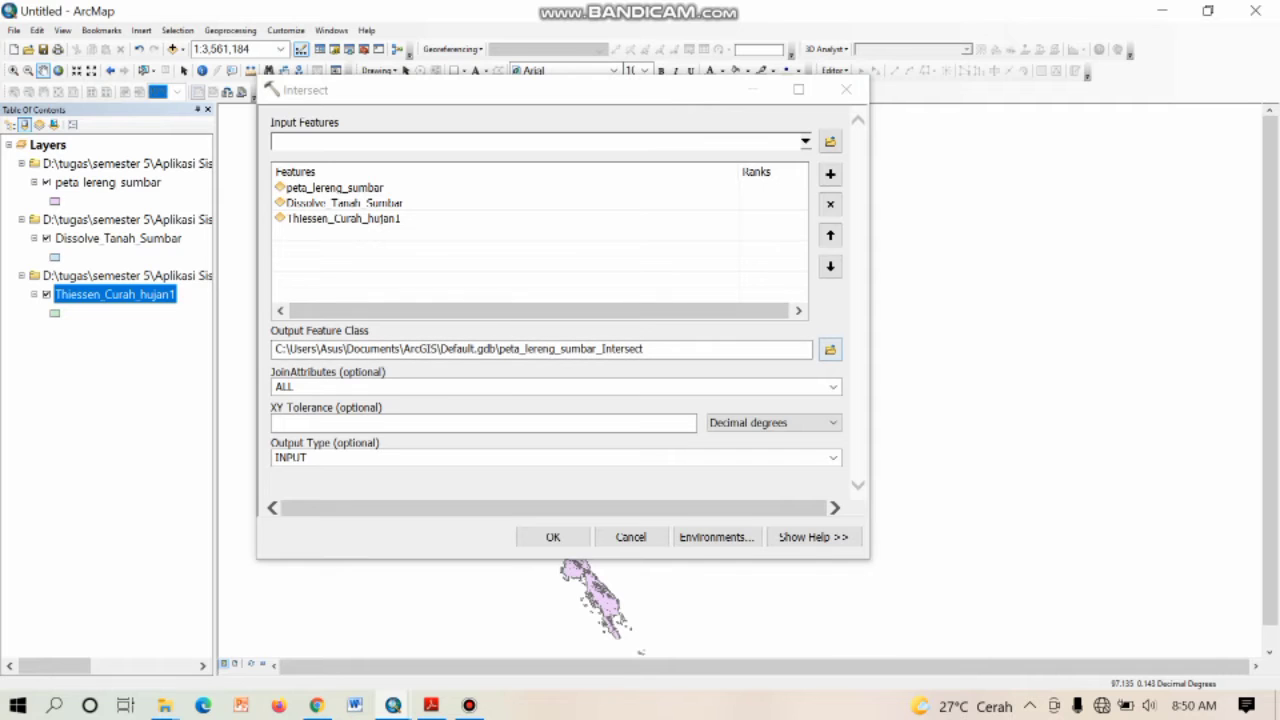
Step: Connect to D:\tugas\semester 5\Aplikasi Sistem Informasi Geografis\UTS\Tutorial as the folder for the Intersect output
{"action": "left_click", "coordinate": [830, 349]}
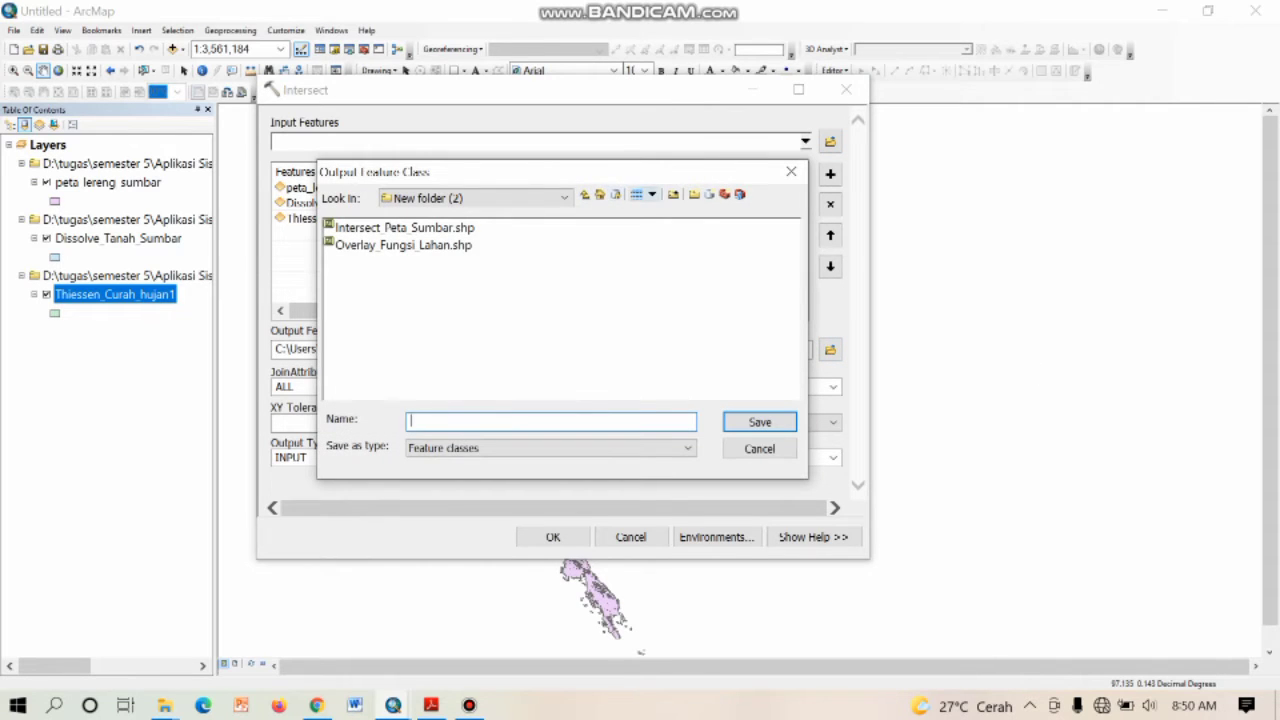
{"action": "left_click", "coordinate": [563, 198]}
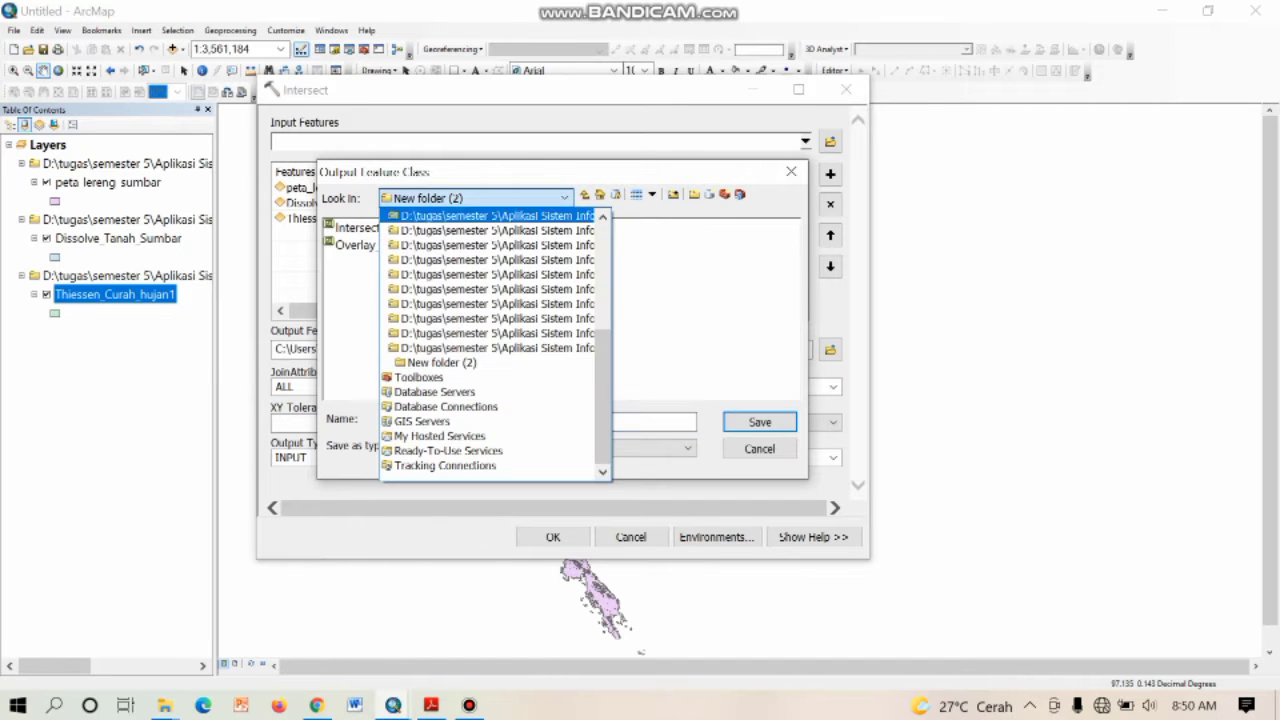
{"action": "key", "text": "Escape"}
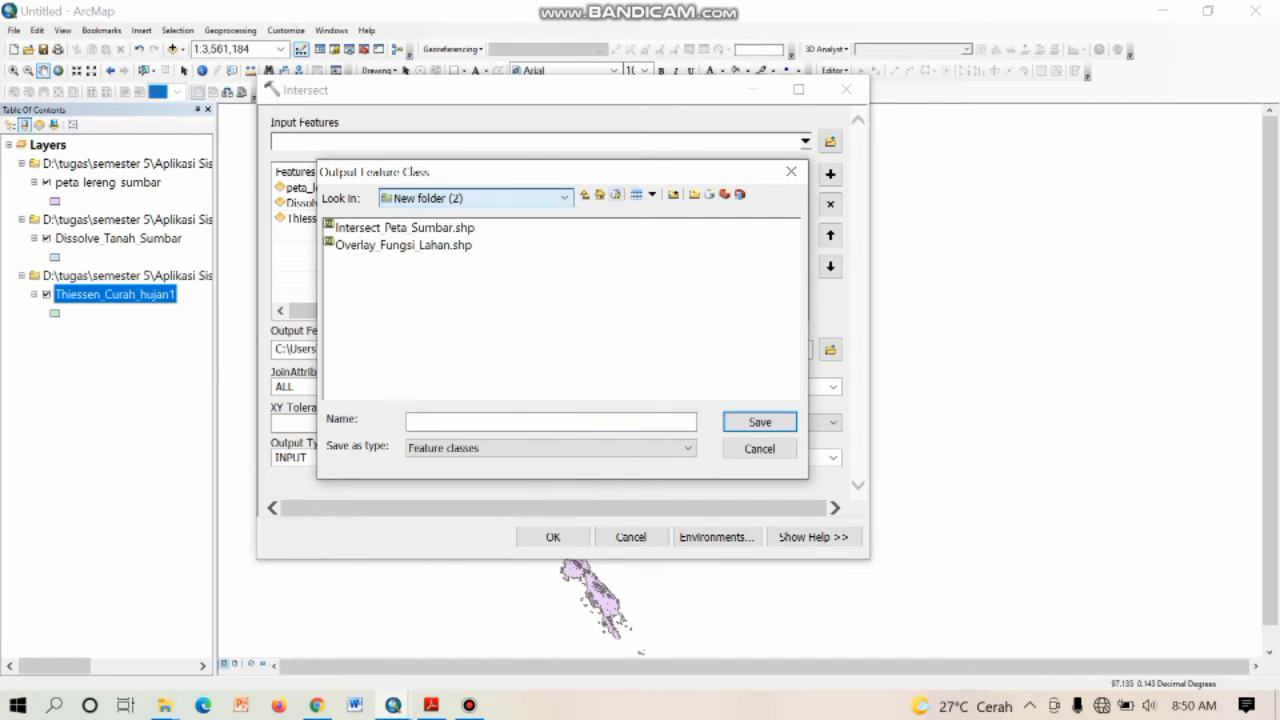
{"action": "left_click", "coordinate": [673, 194]}
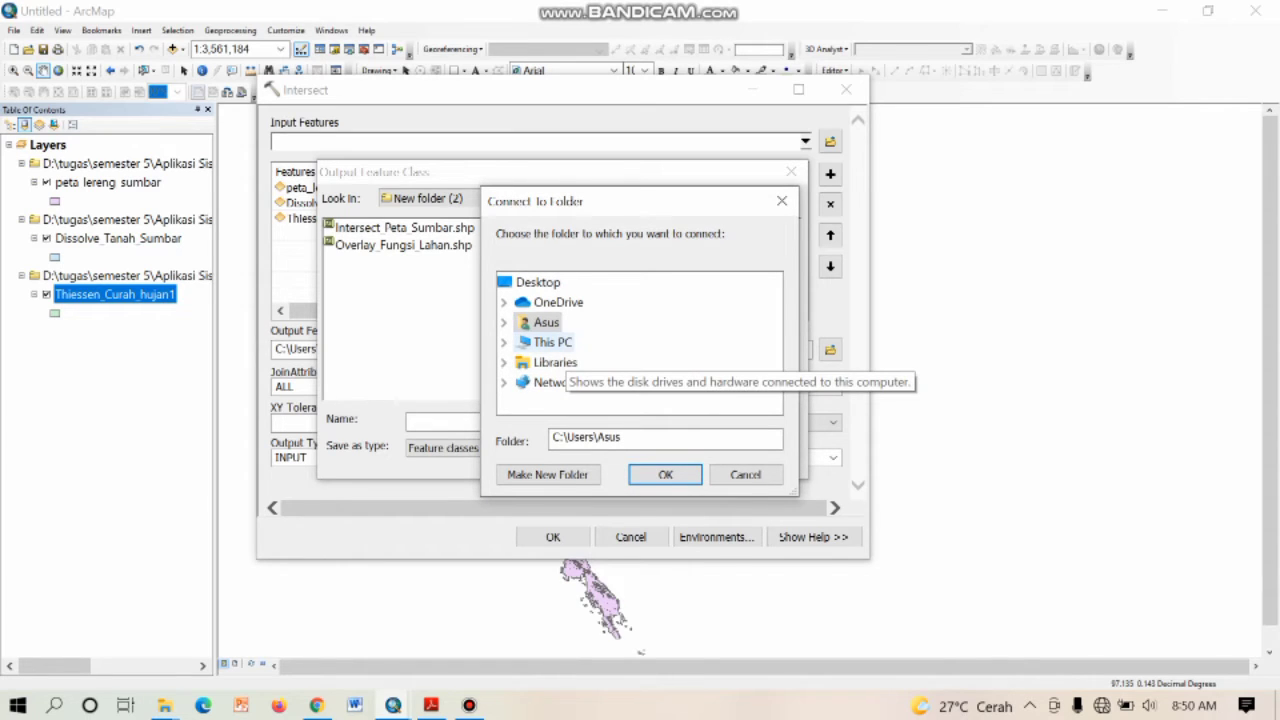
{"action": "double_click", "coordinate": [564, 346]}
{"action": "scroll", "coordinate": [568, 346], "scroll_direction": "down", "scroll_amount": 2}
{"action": "double_click", "coordinate": [577, 363]}
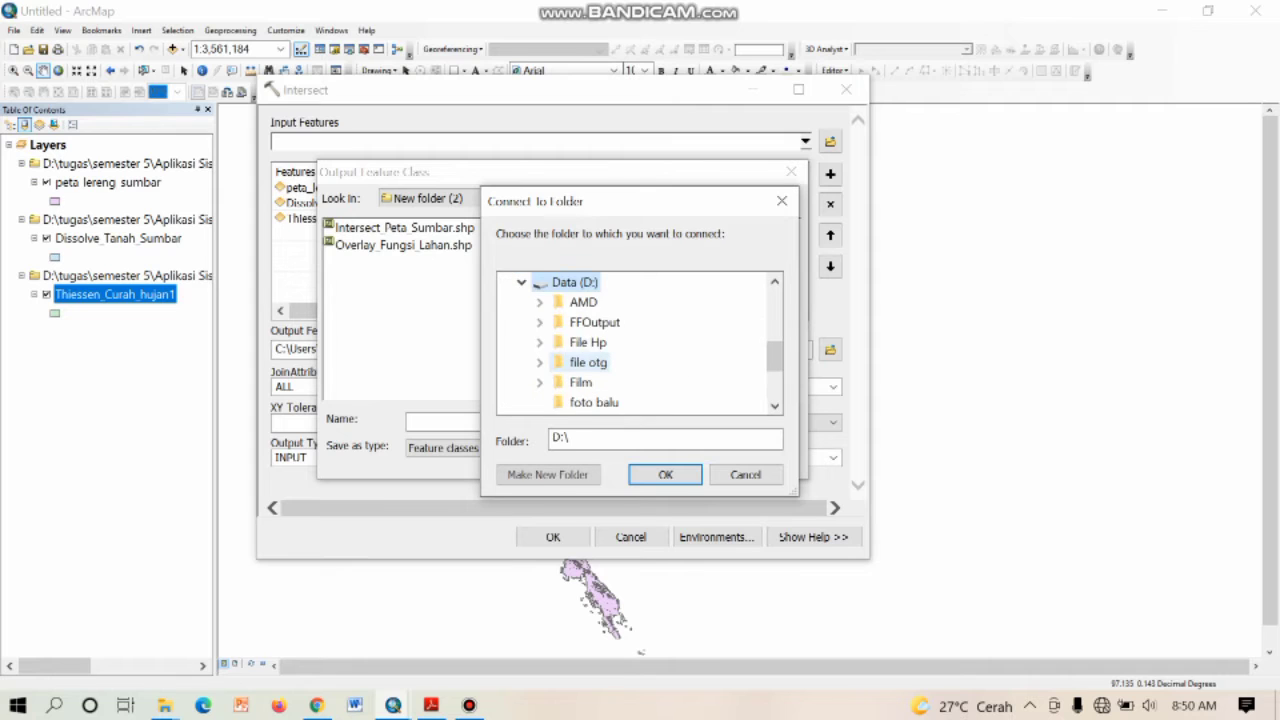
{"action": "scroll", "coordinate": [588, 362], "scroll_direction": "down", "scroll_amount": 2}
{"action": "double_click", "coordinate": [584, 342]}
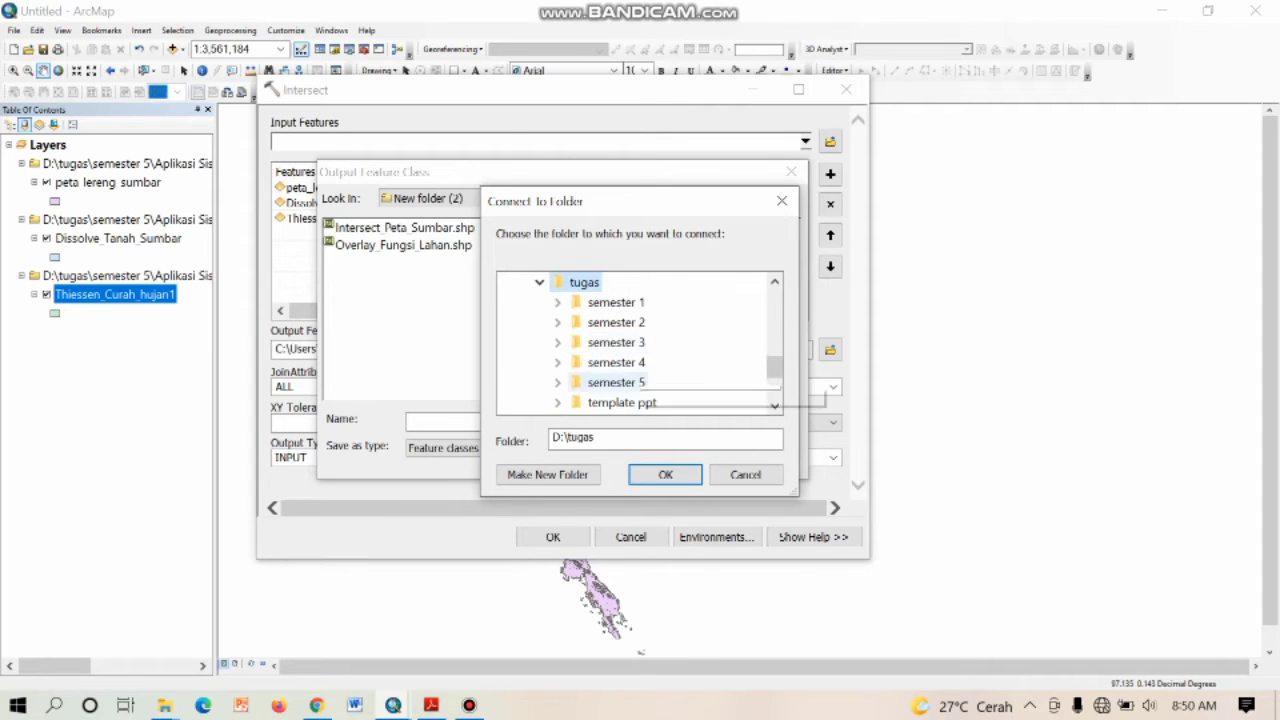
{"action": "double_click", "coordinate": [616, 382]}
{"action": "scroll", "coordinate": [650, 366], "scroll_direction": "down", "scroll_amount": 3}
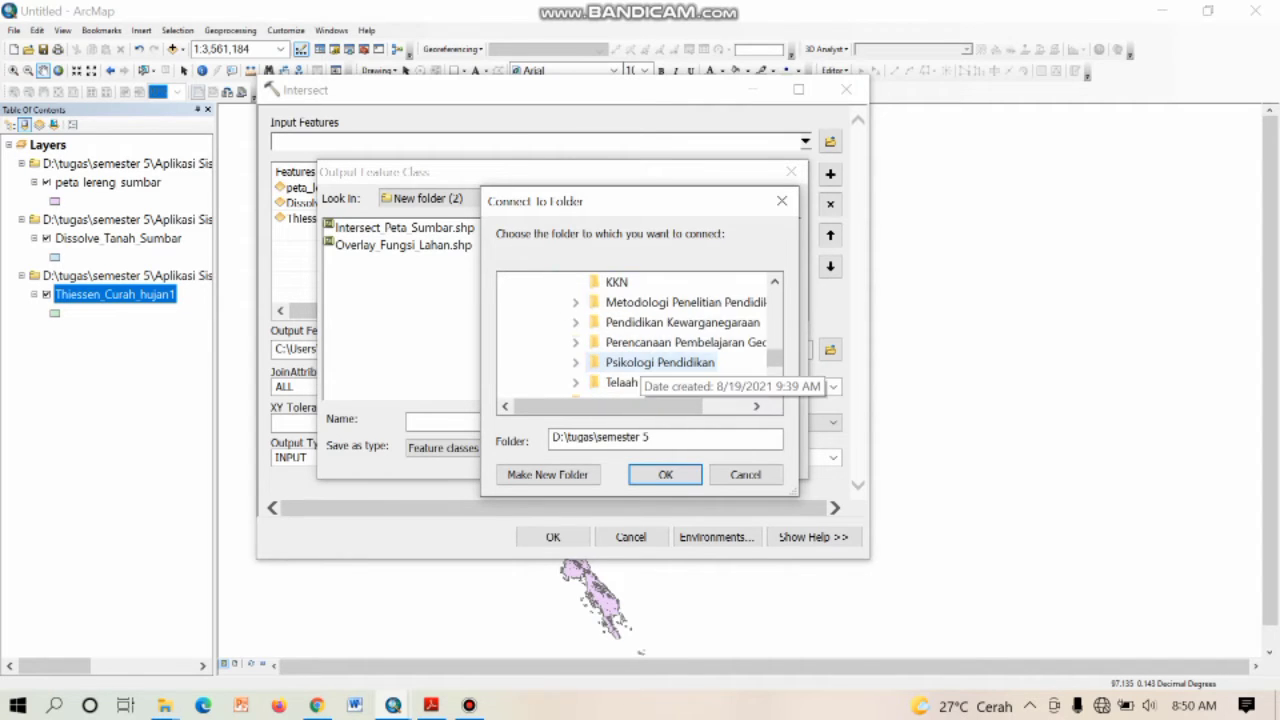
{"action": "scroll", "coordinate": [640, 372], "scroll_direction": "down", "scroll_amount": 3}
{"action": "scroll", "coordinate": [640, 372], "scroll_direction": "up", "scroll_amount": 5}
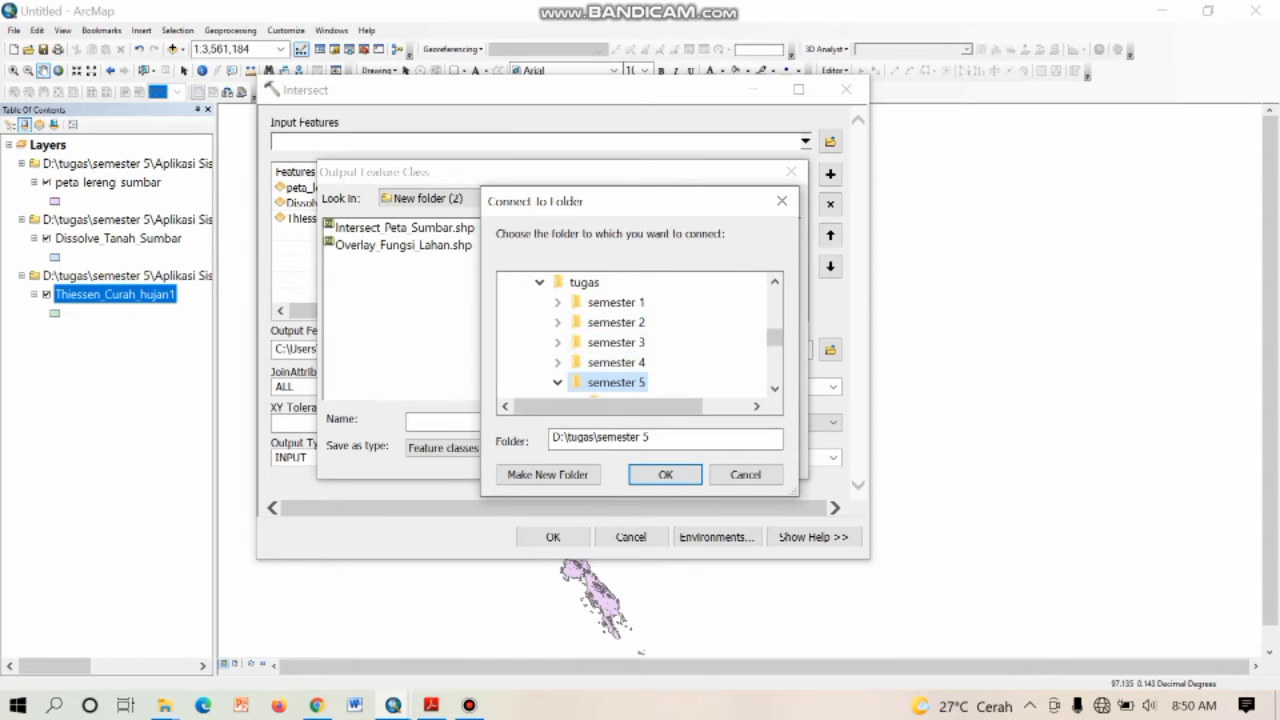
{"action": "scroll", "coordinate": [620, 345], "scroll_direction": "down", "scroll_amount": 1}
{"action": "double_click", "coordinate": [620, 342]}
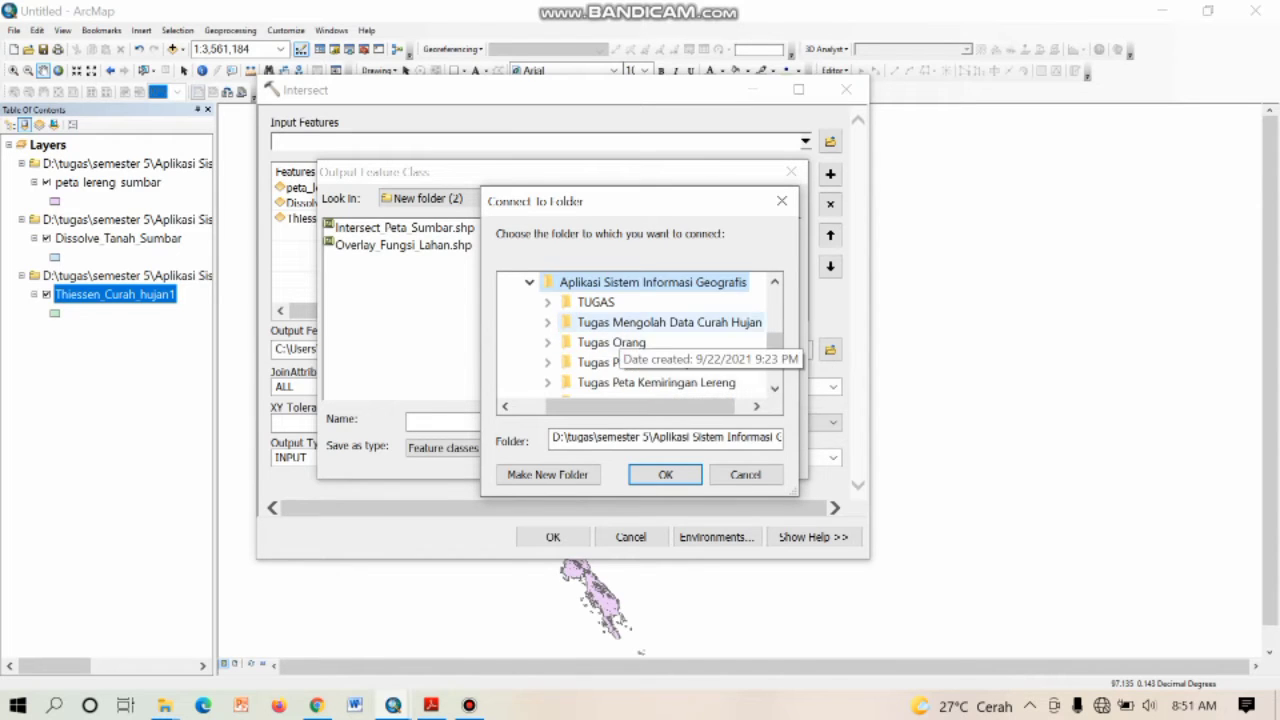
{"action": "scroll", "coordinate": [620, 342], "scroll_direction": "down", "scroll_amount": 1}
{"action": "left_click", "coordinate": [547, 362]}
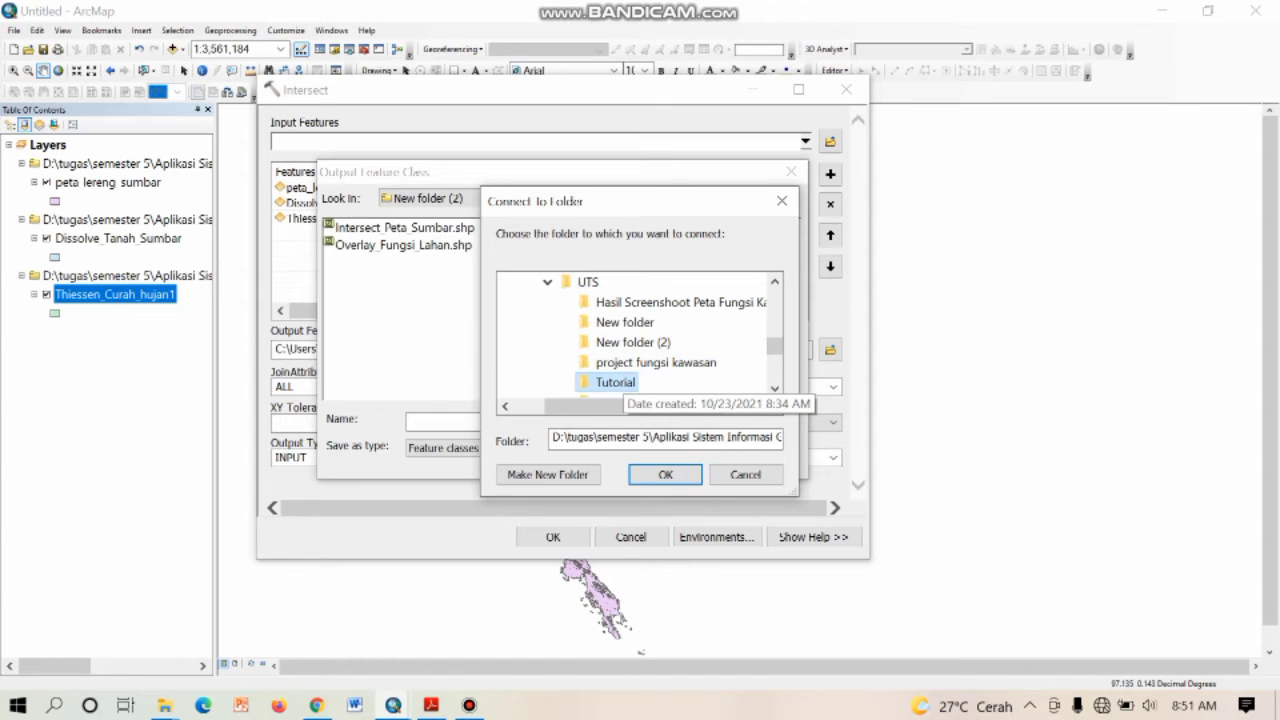
{"action": "left_click", "coordinate": [665, 474]}
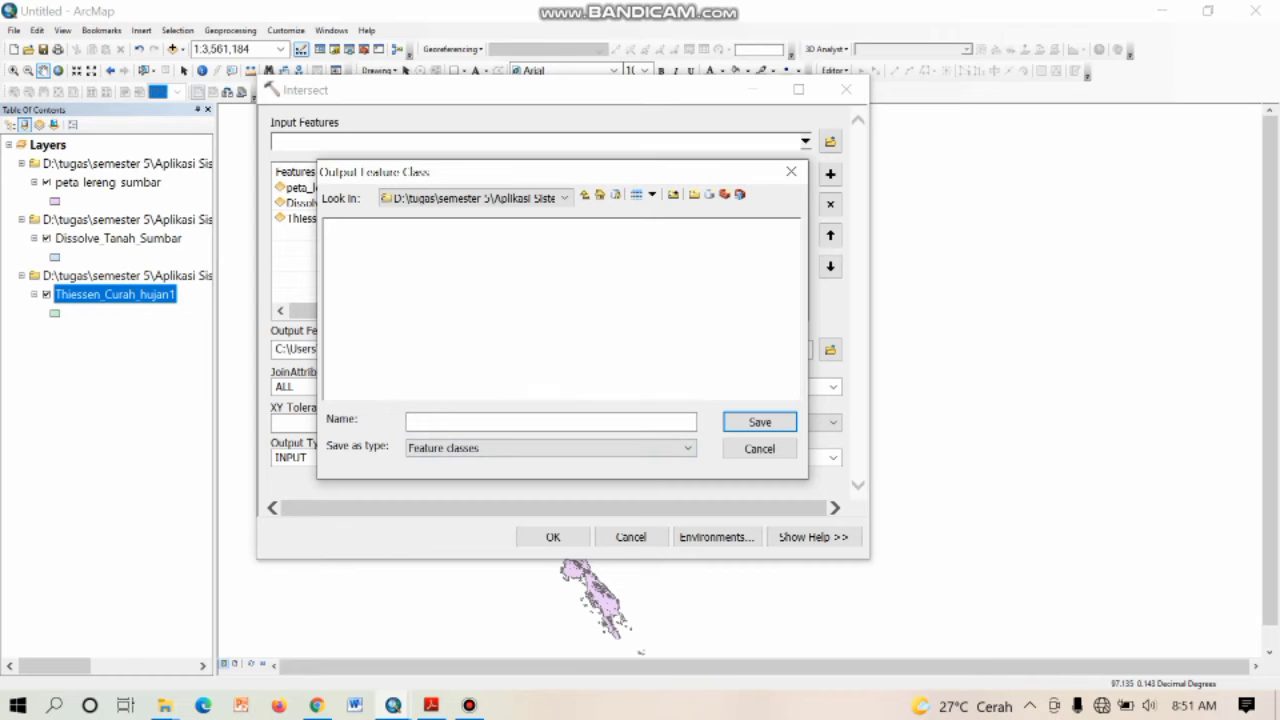
Step: Name the output feature class Intersect_Peta_Kawasan and run the Intersect
{"action": "type", "text": "Intersect_Peta_Kawasan"}
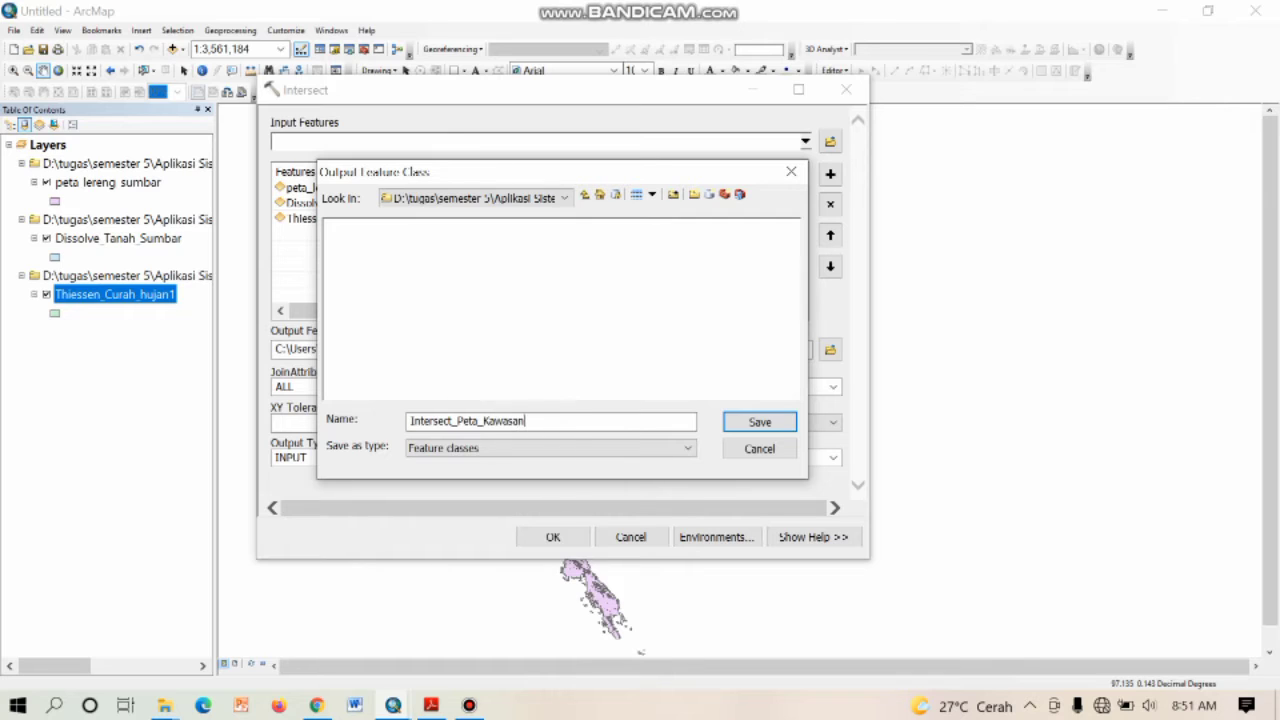
{"action": "key", "text": "BackSpace"}
{"action": "key", "text": "BackSpace"}
{"action": "key", "text": "BackSpace"}
{"action": "key", "text": "BackSpace"}
{"action": "key", "text": "BackSpace"}
{"action": "key", "text": "BackSpace"}
{"action": "key", "text": "BackSpace"}
{"action": "type", "text": "Rawan"}
{"action": "key", "text": "BackSpace"}
{"action": "key", "text": "BackSpace"}
{"action": "key", "text": "BackSpace"}
{"action": "key", "text": "BackSpace"}
{"action": "key", "text": "BackSpace"}
{"action": "type", "text": "Kawasan"}
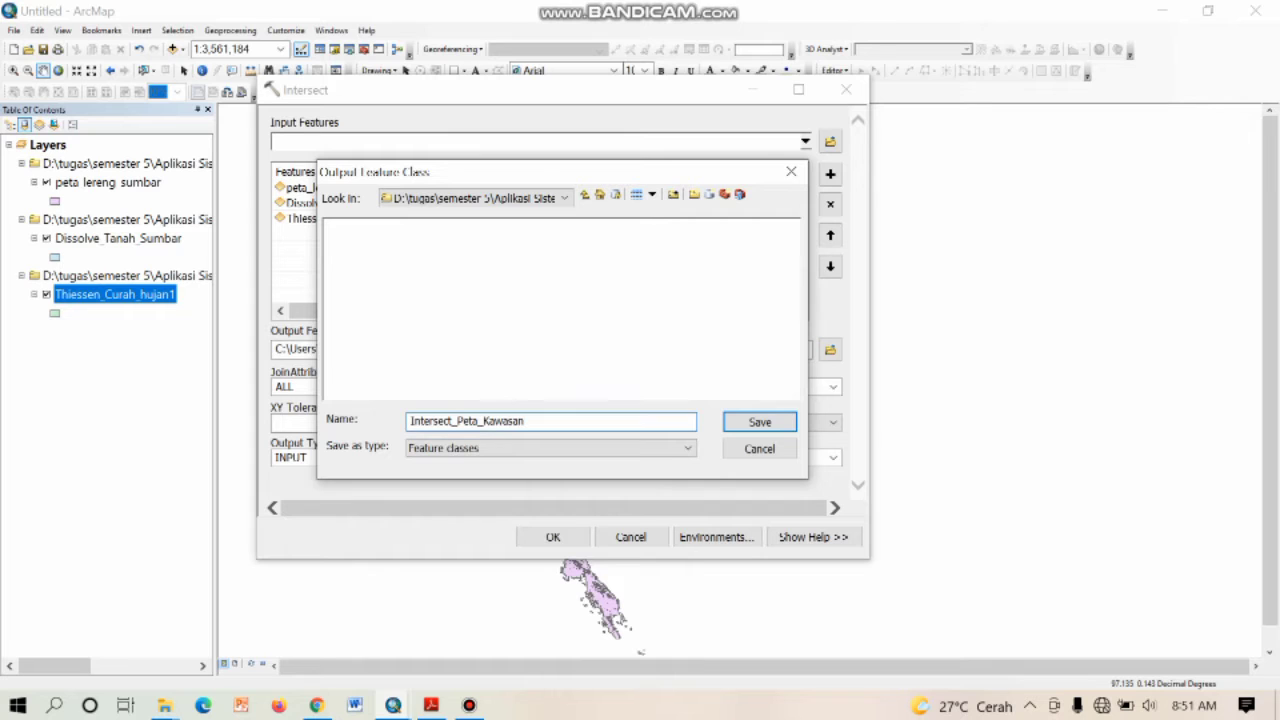
{"action": "key", "text": "Return"}
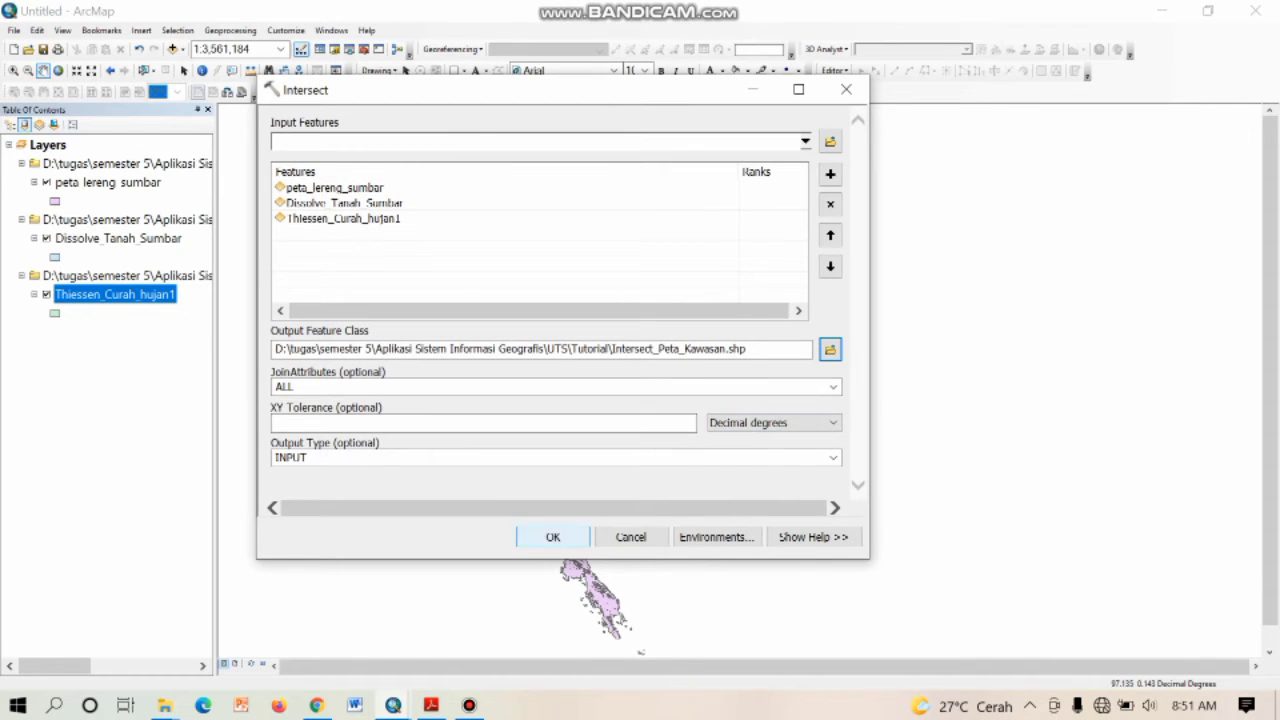
{"action": "left_click", "coordinate": [553, 537]}
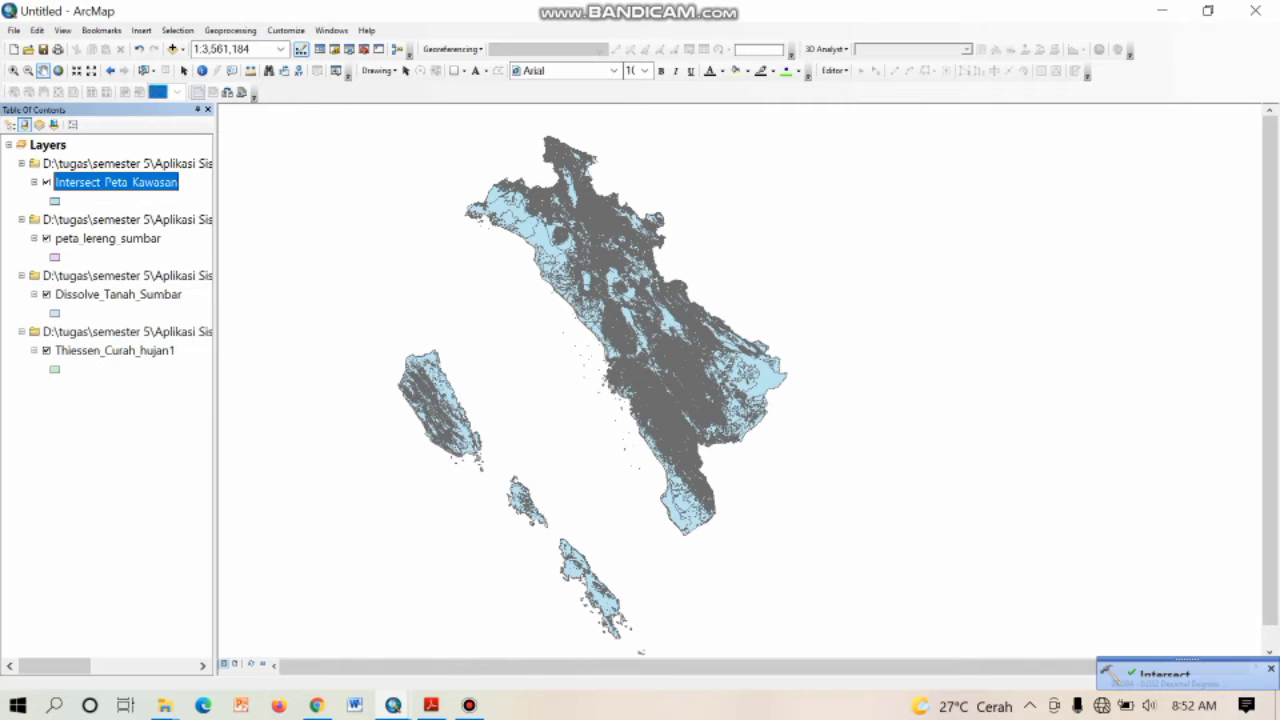
Step: Hide the peta_lereng_sumbar, Dissolve_Tanah_Sumbar and Thiessen_Curah_hujan1 layers on the map
{"action": "left_click", "coordinate": [46, 238]}
{"action": "left_click", "coordinate": [46, 294]}
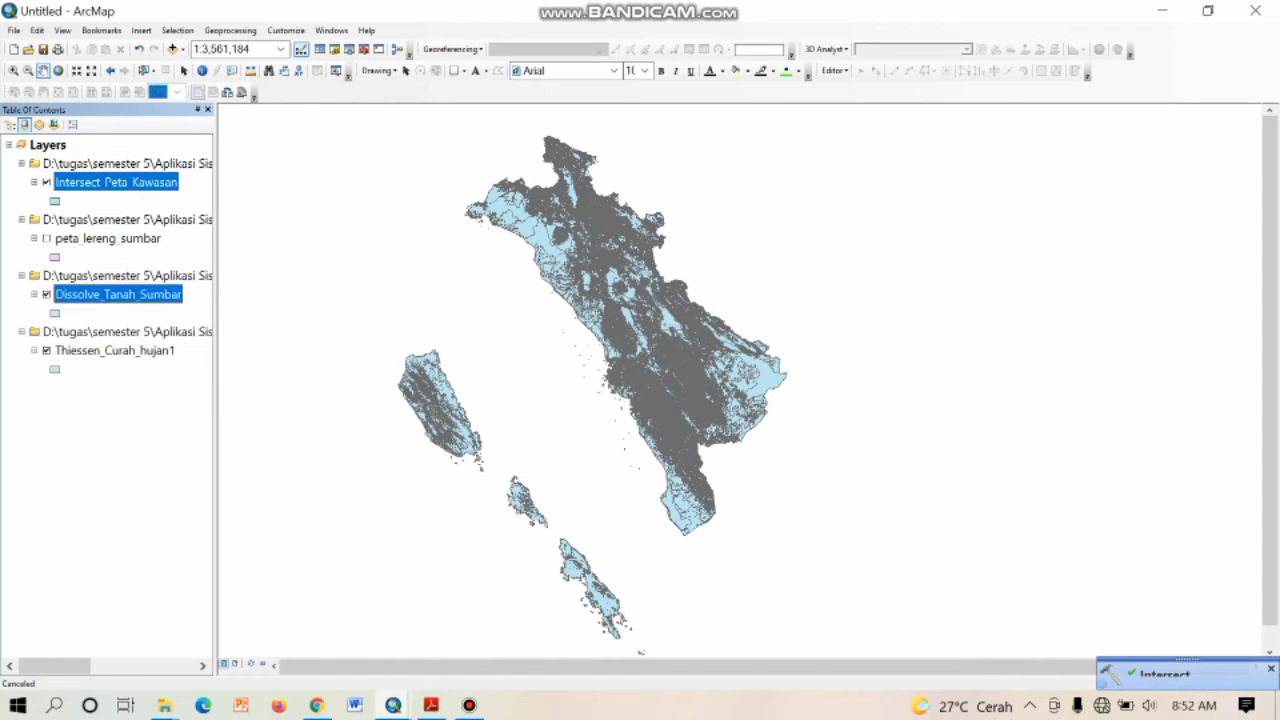
{"action": "left_click", "coordinate": [46, 350]}
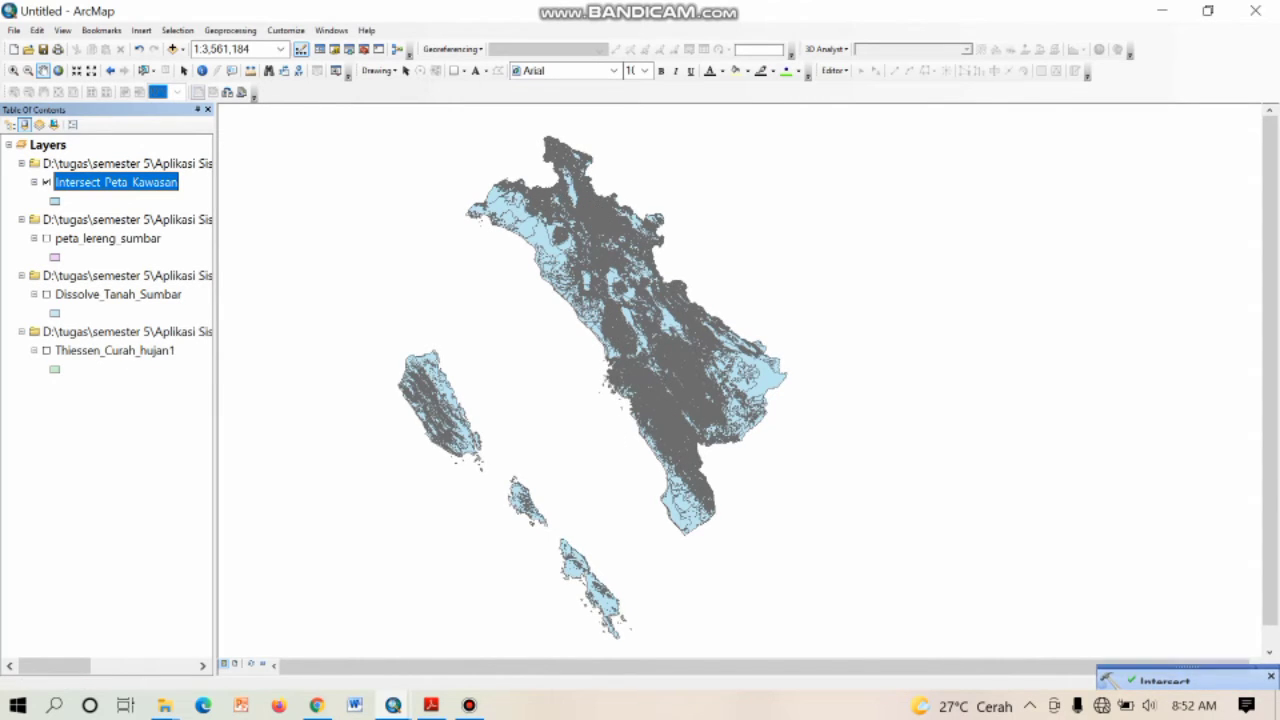
Step: Open Intersect_Peta_Kawasan's attribute table and add a Long Integer field named Skor_Akhir
{"action": "right_click", "coordinate": [140, 182]}
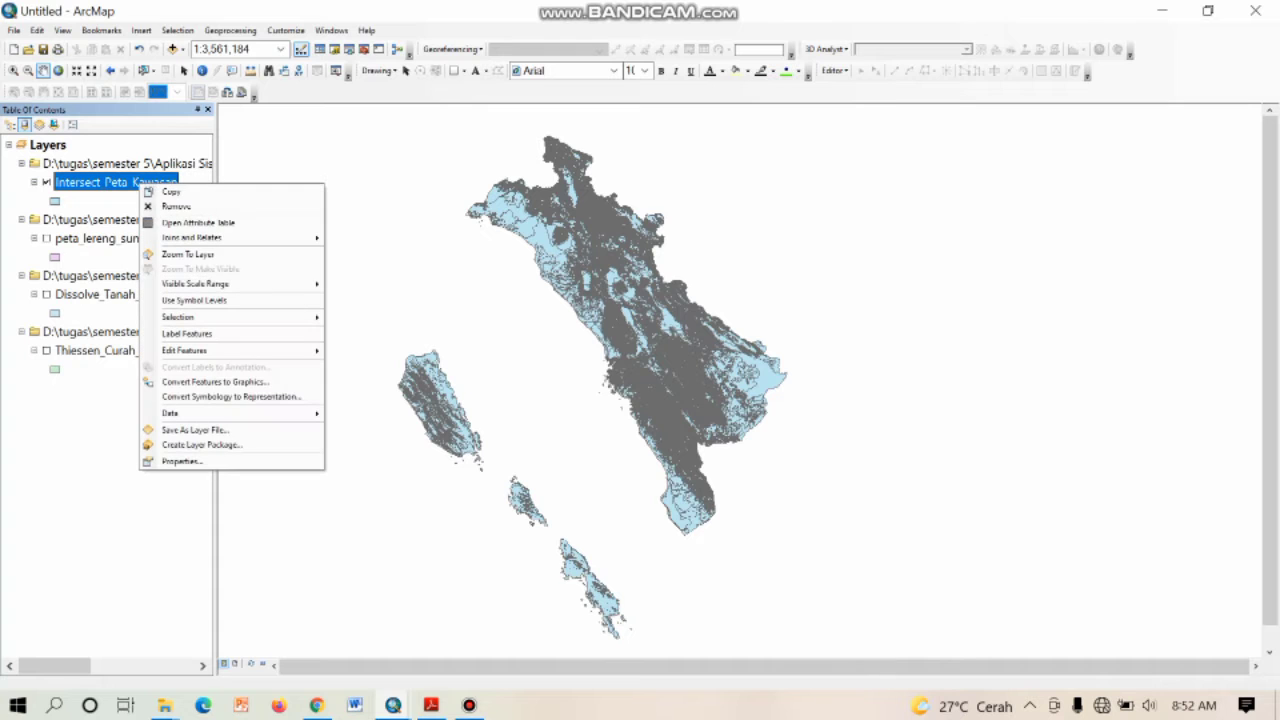
{"action": "left_click", "coordinate": [200, 223]}
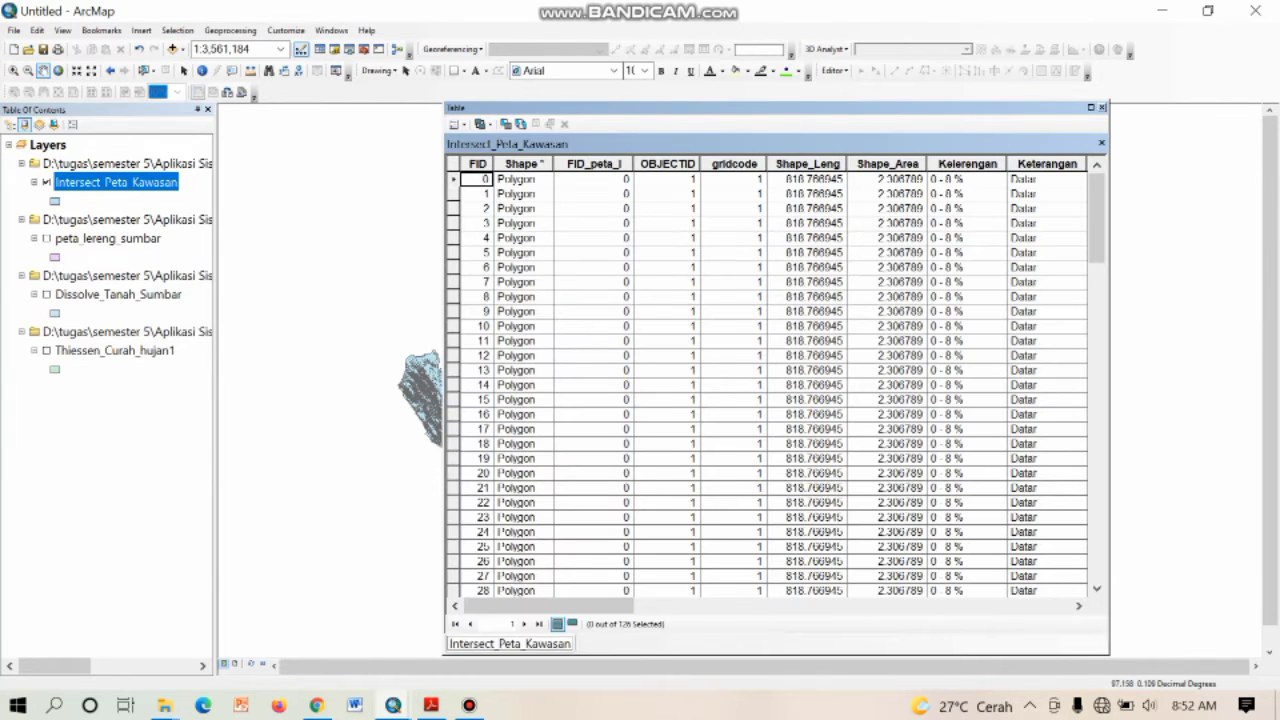
{"action": "left_click_drag", "start_coordinate": [550, 606], "coordinate": [987, 606]}
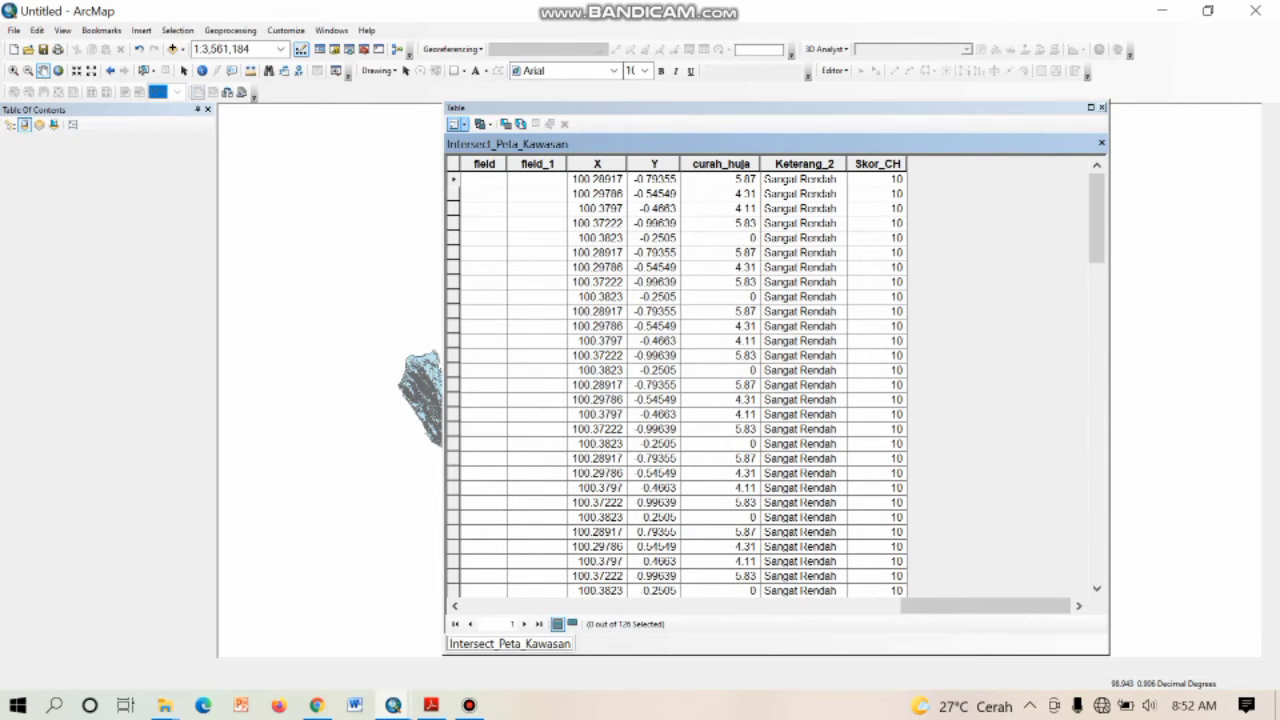
{"action": "left_click", "coordinate": [456, 124]}
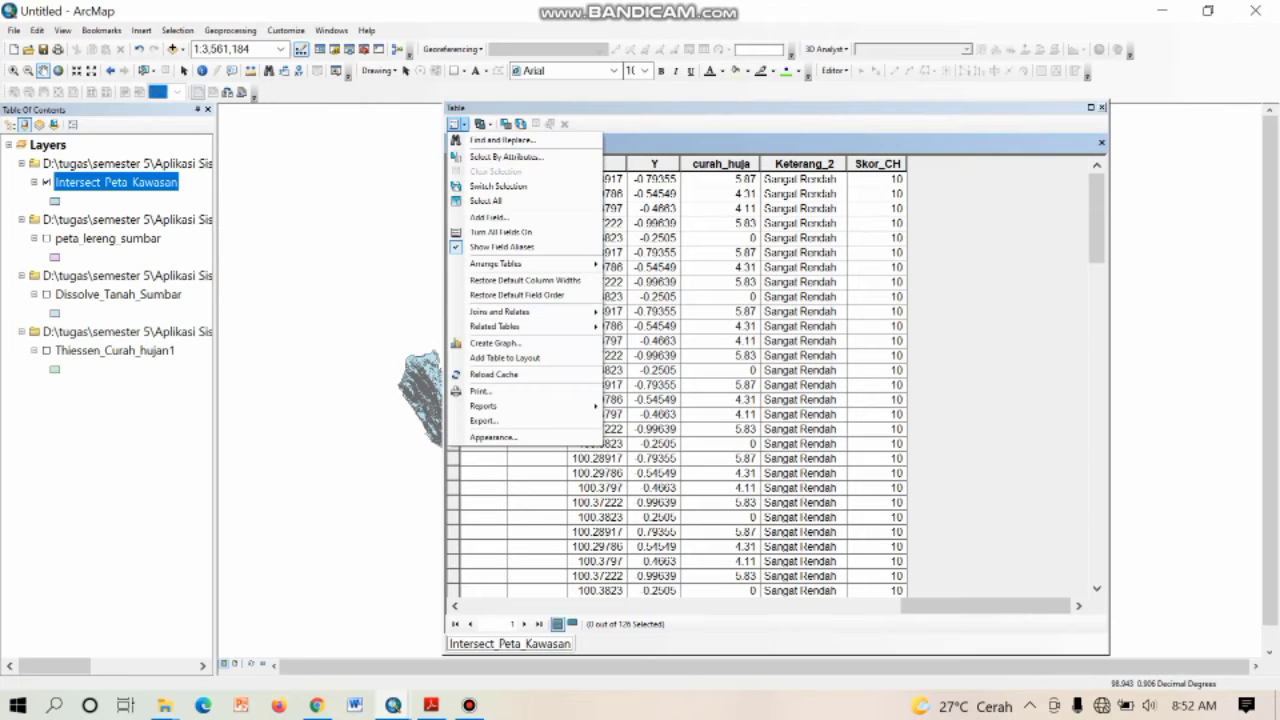
{"action": "left_click", "coordinate": [489, 216]}
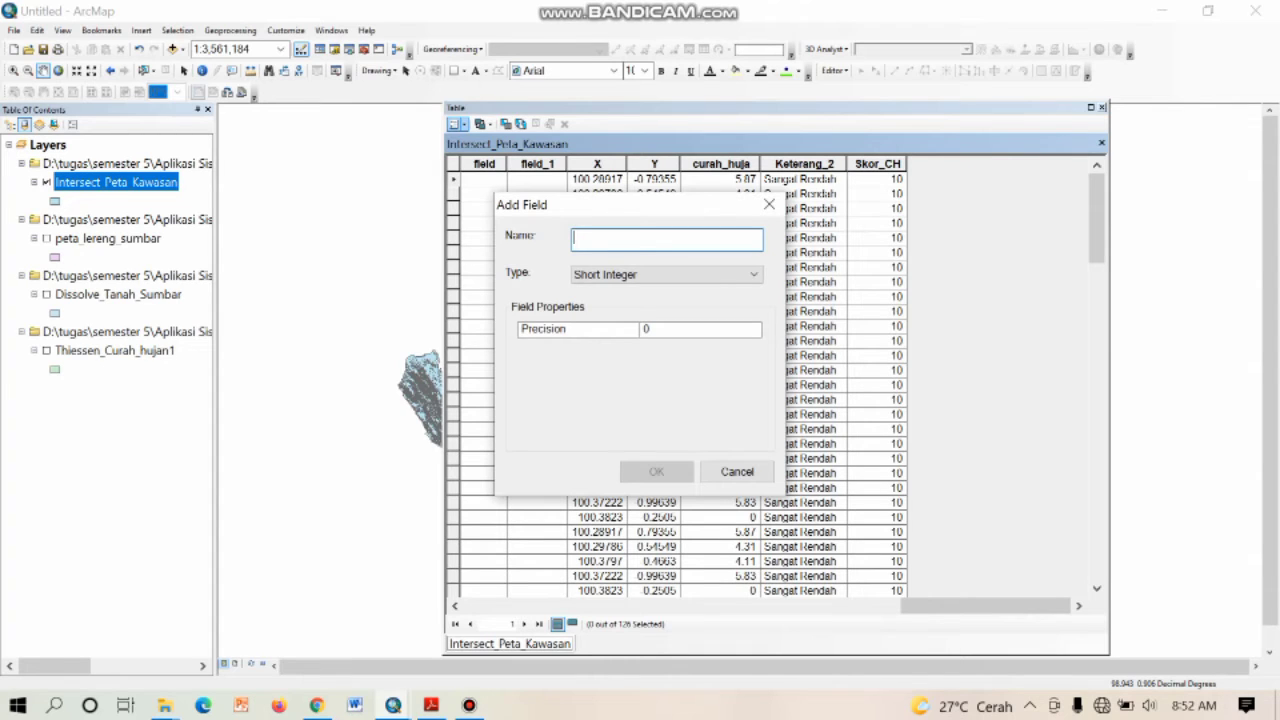
{"action": "type", "text": "S"}
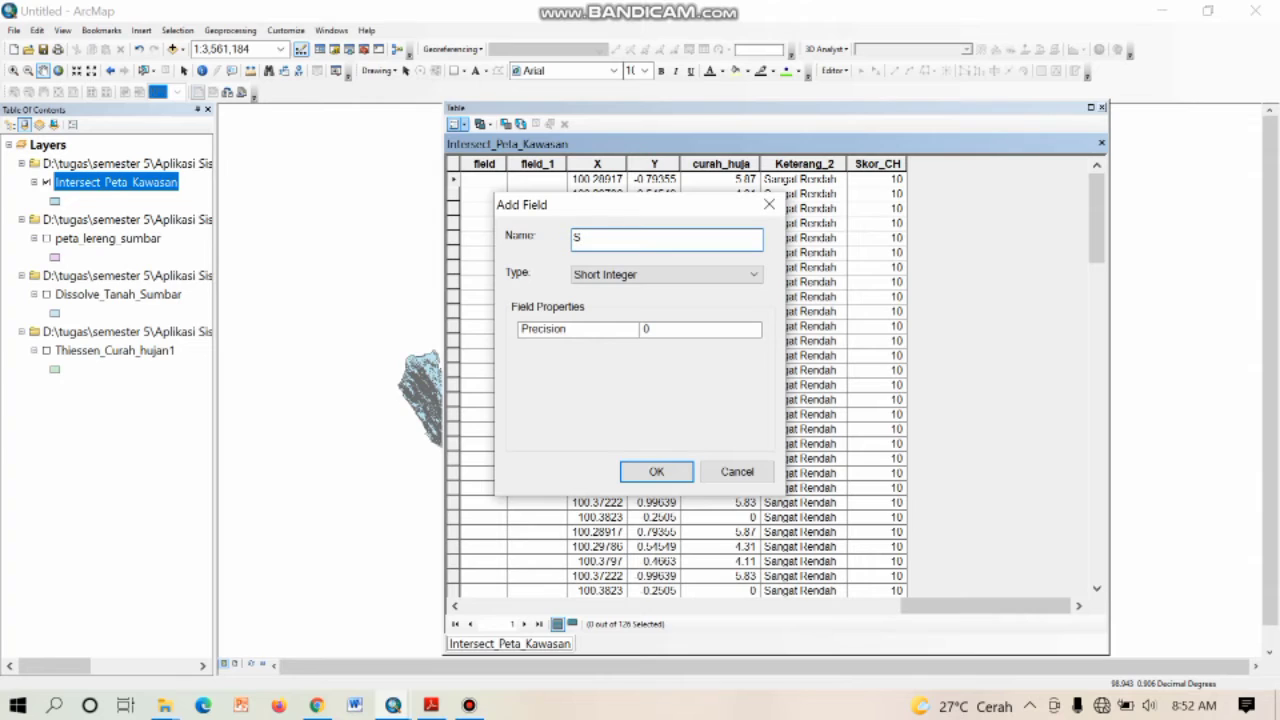
{"action": "type", "text": "kor_Akhir"}
{"action": "key", "text": "Tab"}
{"action": "key", "text": "alt+Down"}
{"action": "key", "text": "Down"}
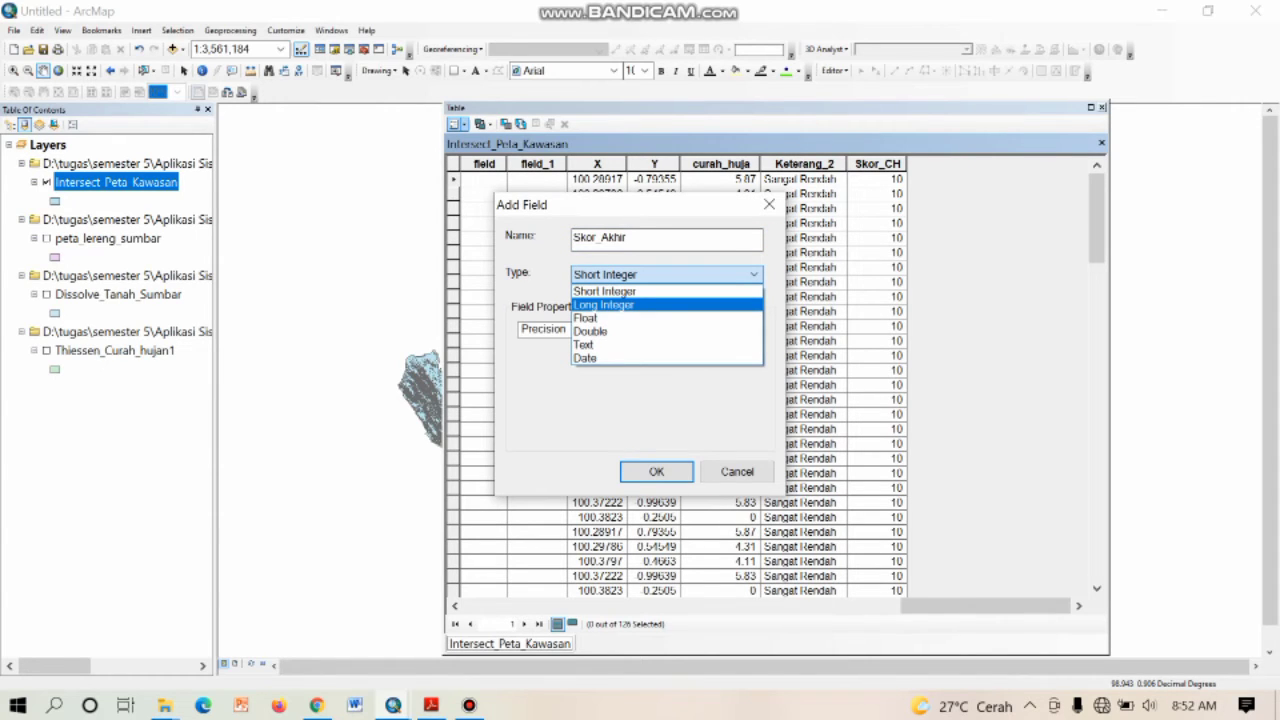
{"action": "key", "text": "Return"}
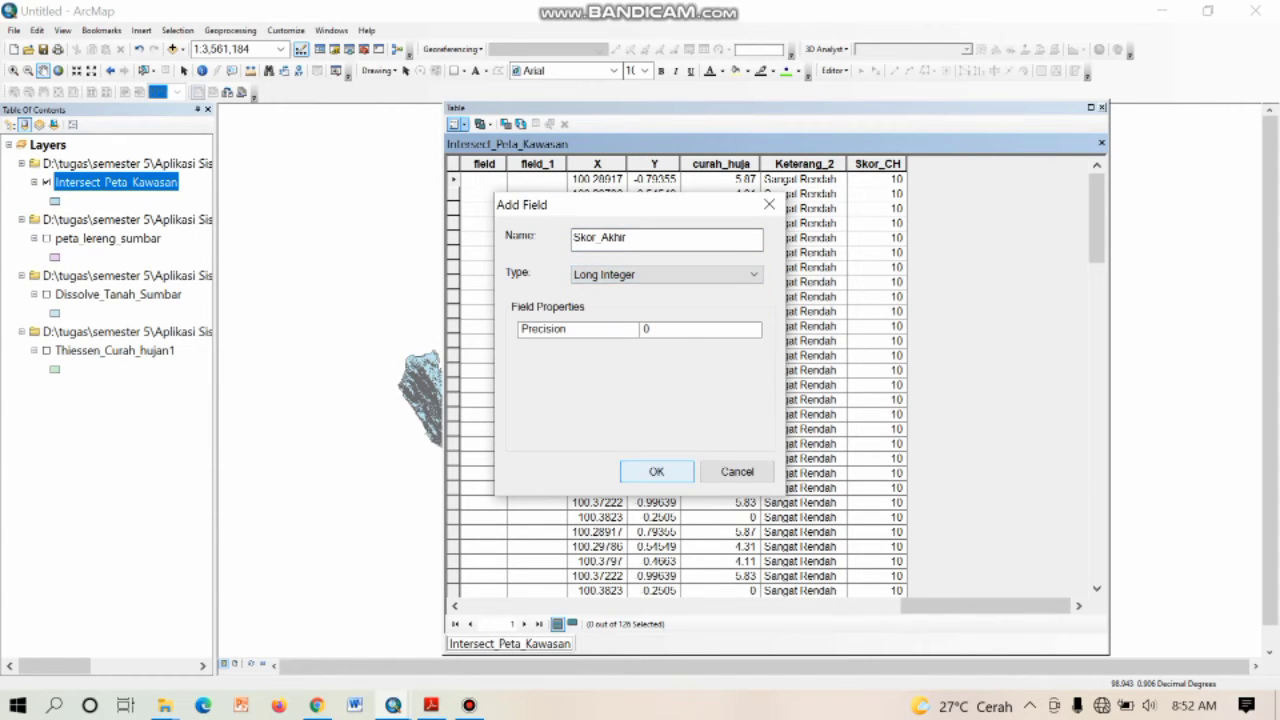
{"action": "key", "text": "Return"}
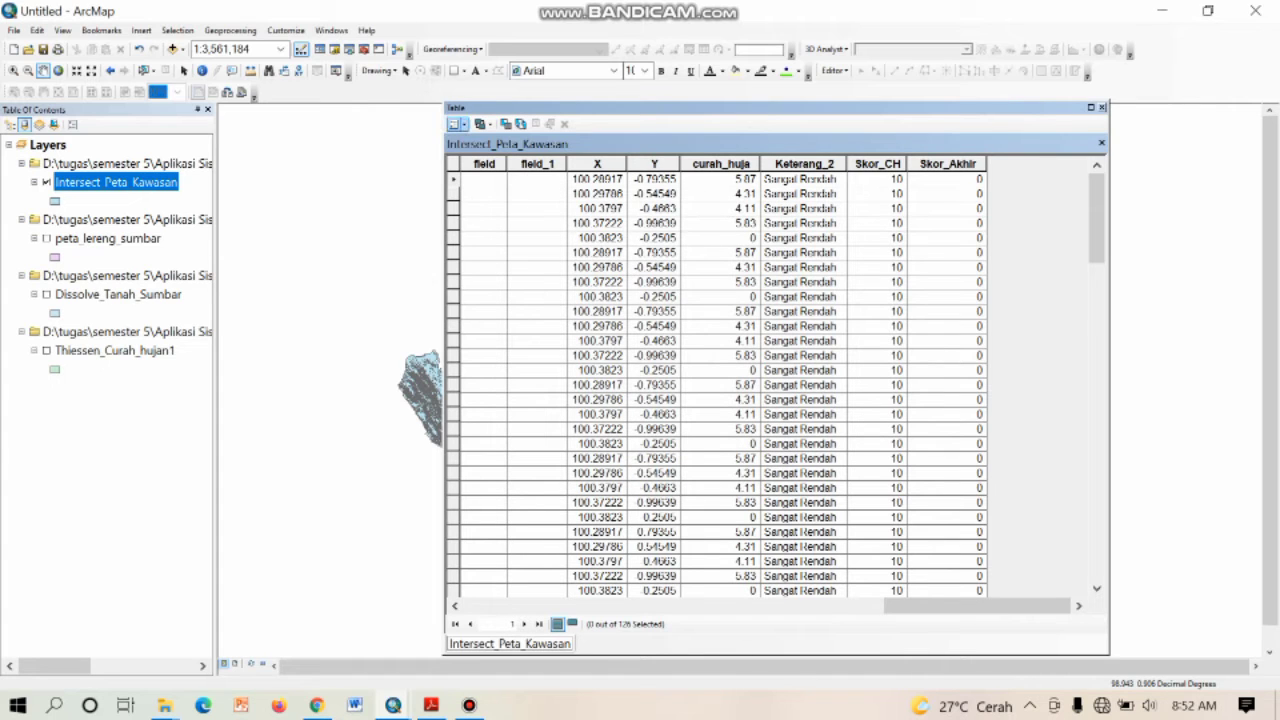
Step: Add a Text field named Keterangan with length 50 to the Intersect_Peta_Kawasan table, accepting the automatic rename to Keterang_3
{"action": "left_click", "coordinate": [455, 124]}
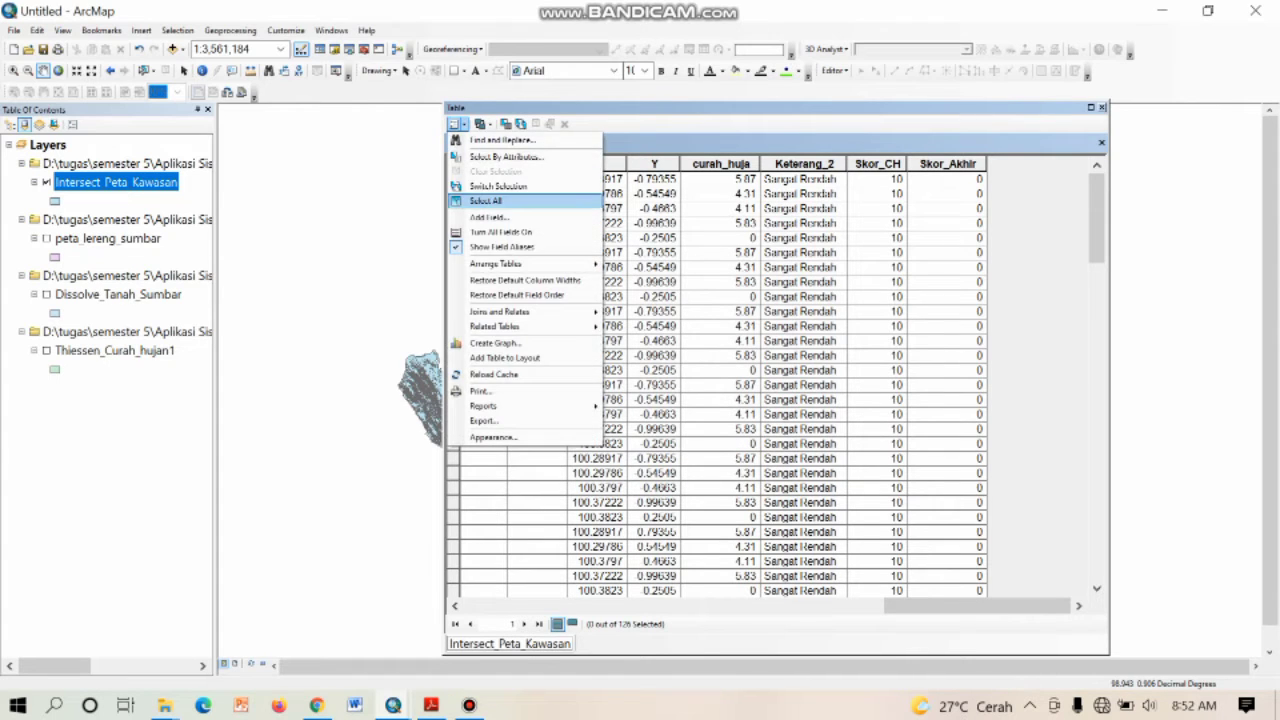
{"action": "left_click", "coordinate": [488, 217]}
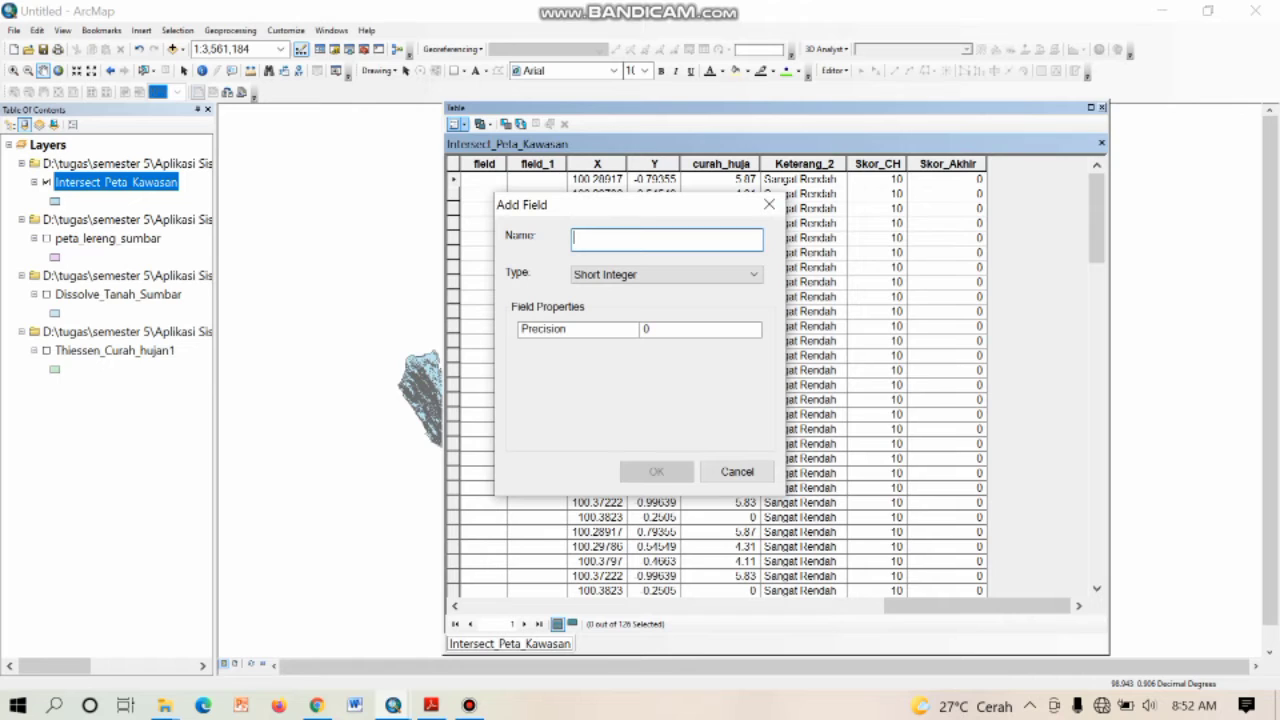
{"action": "type", "text": "Keter"}
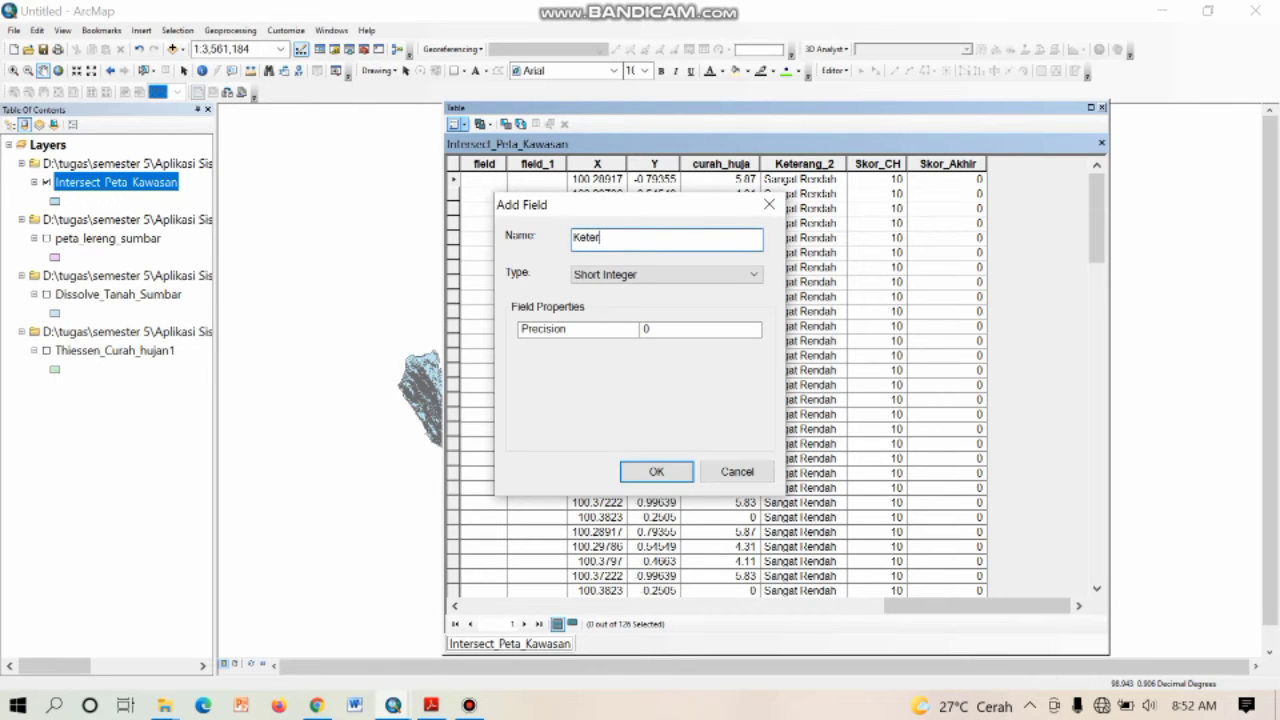
{"action": "type", "text": "angan"}
{"action": "left_click", "coordinate": [665, 274]}
{"action": "left_click", "coordinate": [640, 347]}
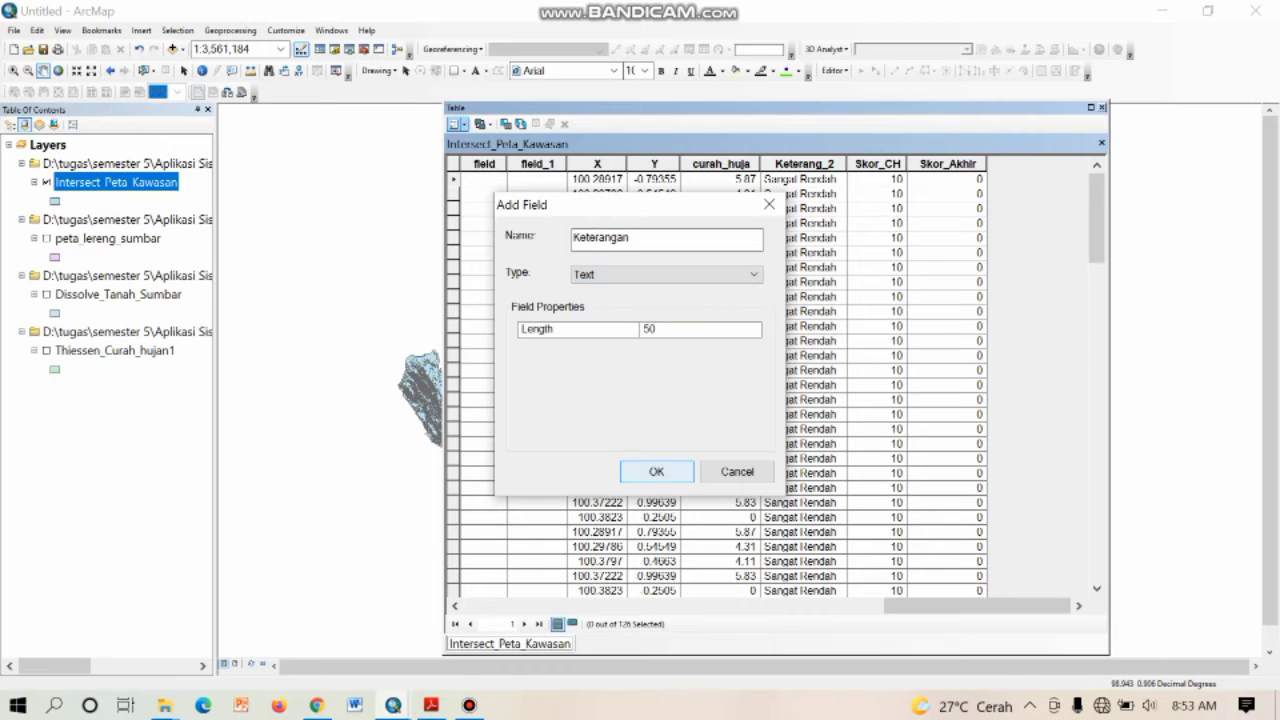
{"action": "key", "text": "Return"}
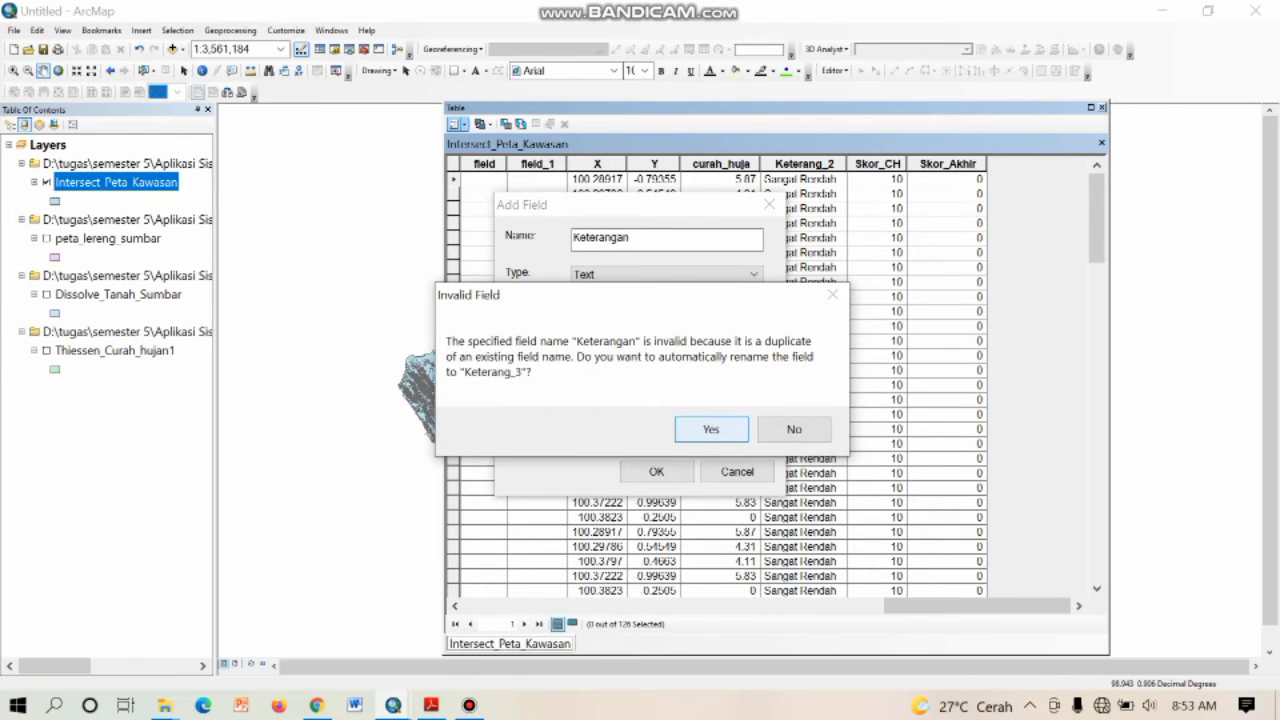
{"action": "key", "text": "Return"}
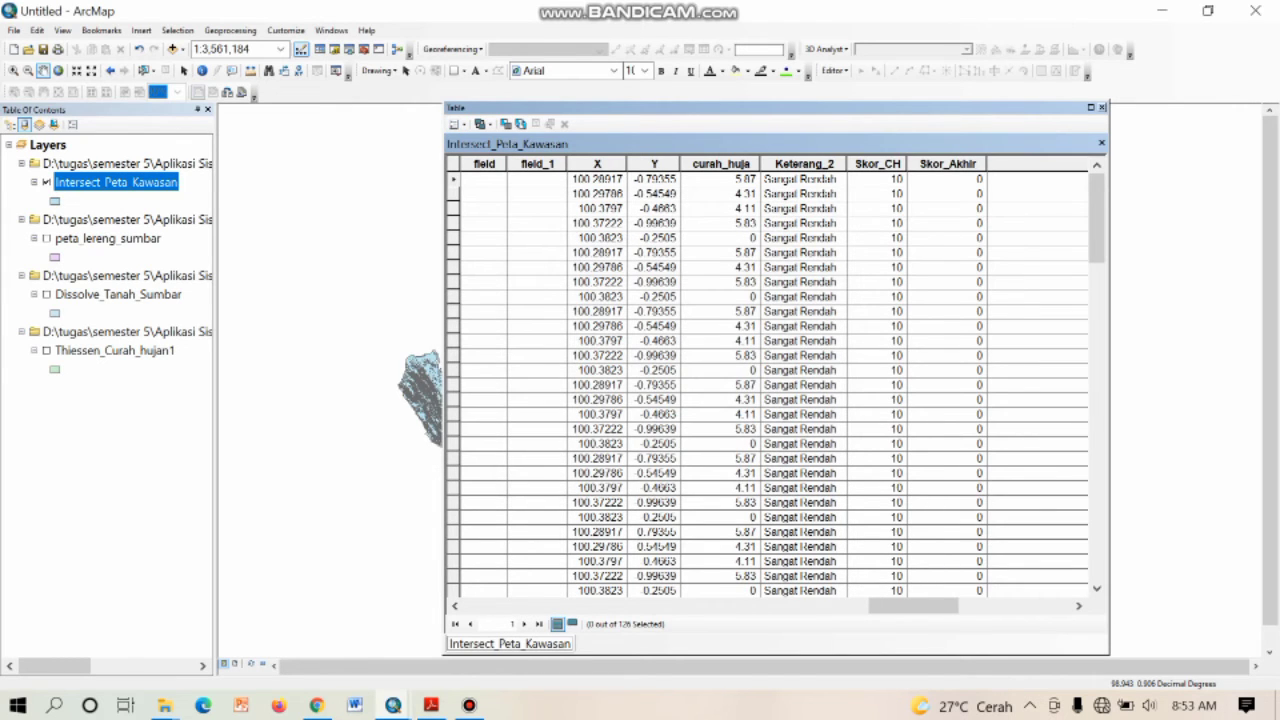
Step: Start an edit session on the Intersect_Peta_Kawasan layer
{"action": "left_click_drag", "start_coordinate": [913, 605], "coordinate": [1003, 605]}
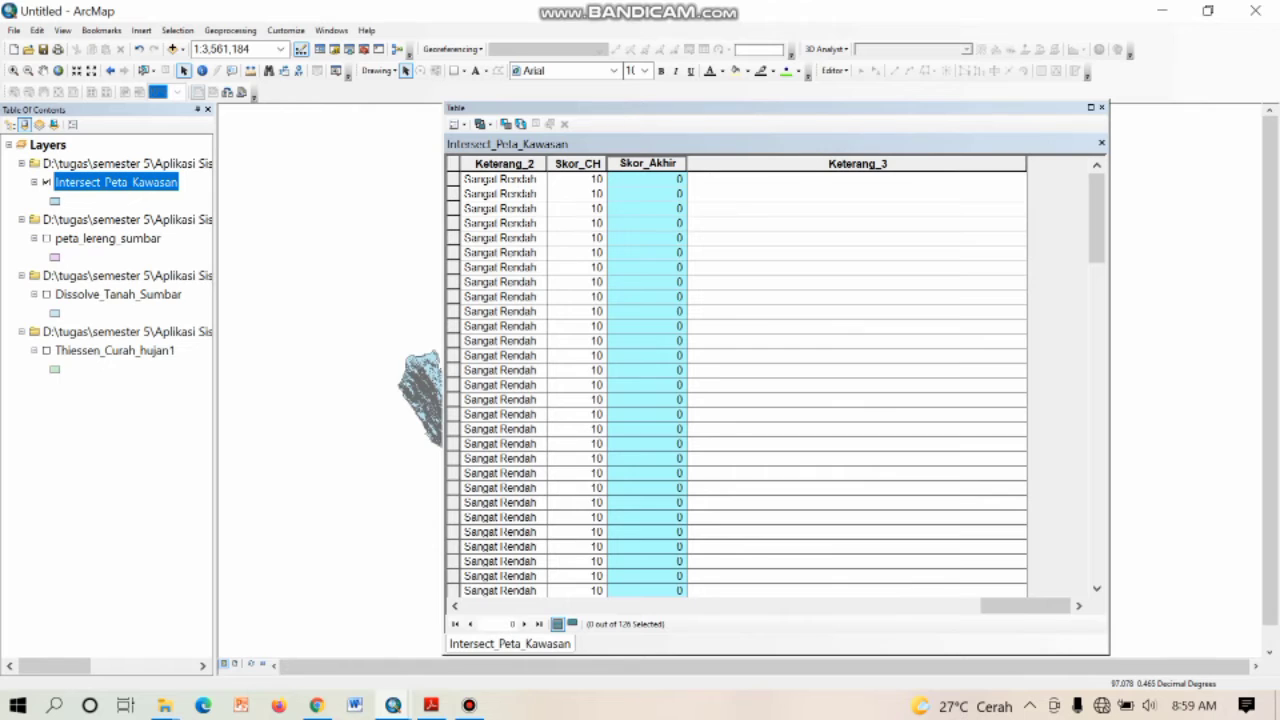
{"action": "right_click", "coordinate": [157, 182]}
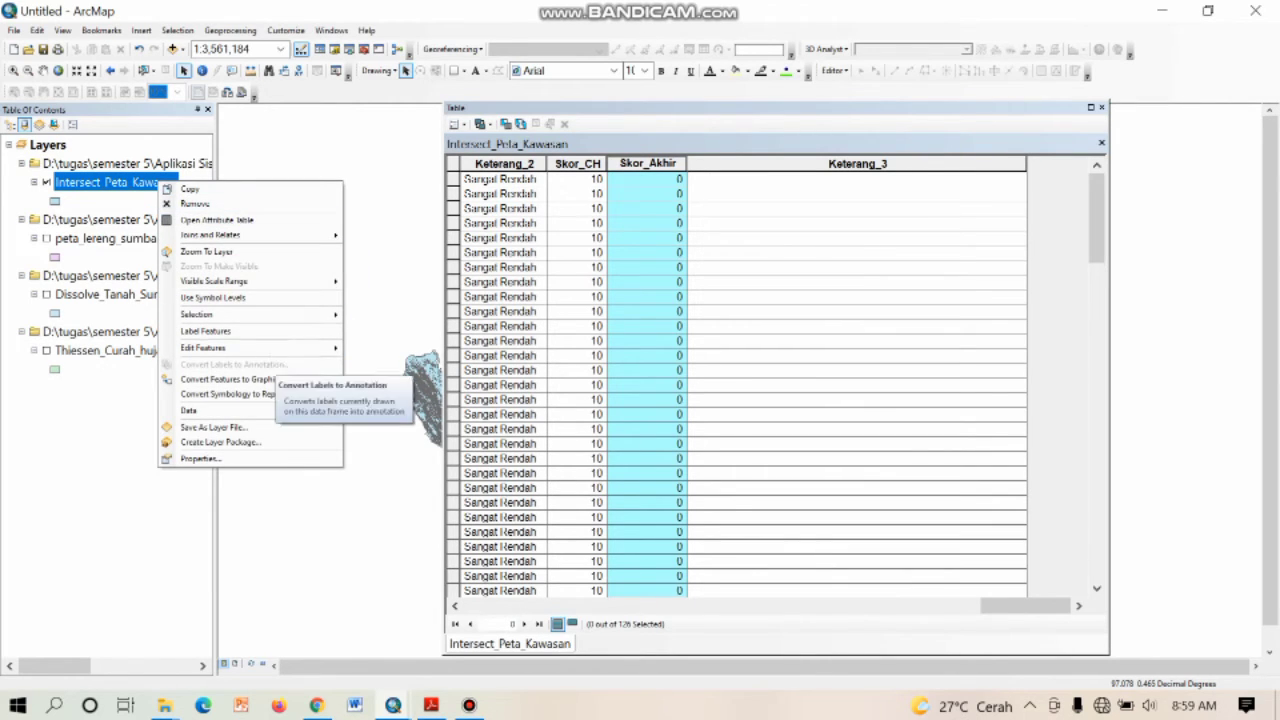
{"action": "mouse_move", "coordinate": [215, 347]}
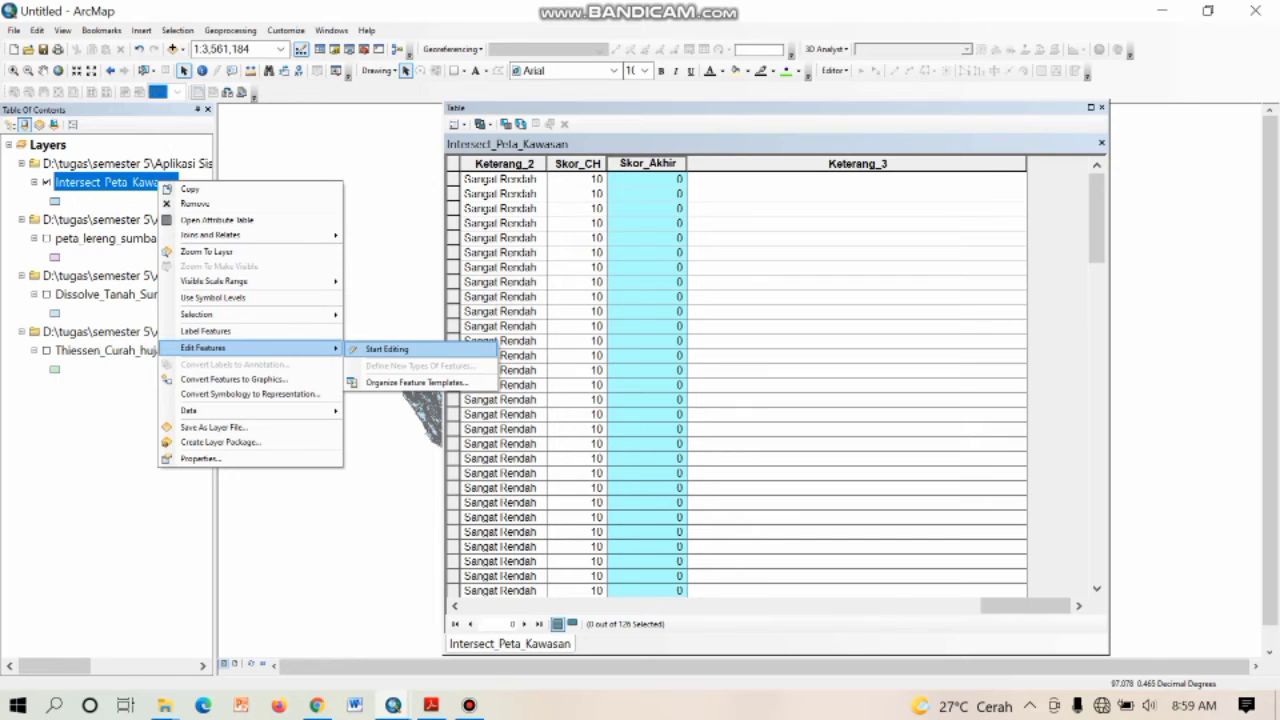
{"action": "left_click", "coordinate": [387, 349]}
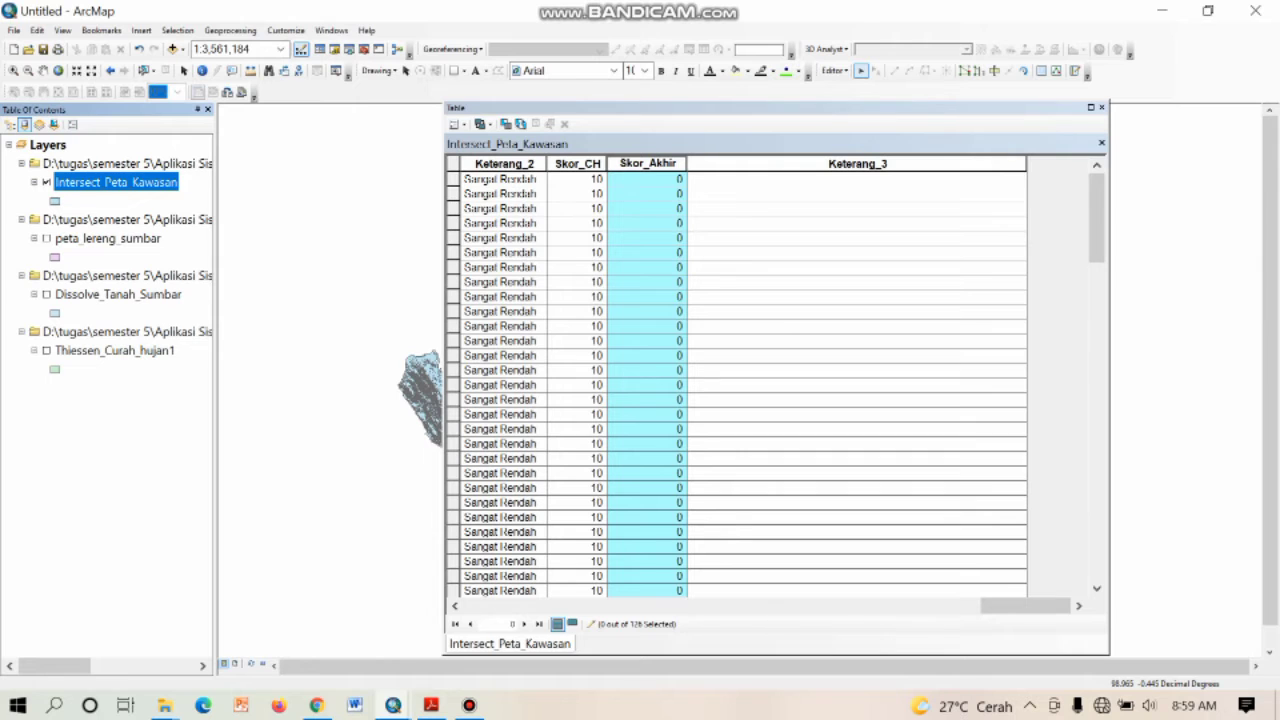
Step: Calculate the Skor_Akhir field as [Klasifikas] + [Skor_Tanah] + [Skor_CH] with the Field Calculator
{"action": "right_click", "coordinate": [652, 163]}
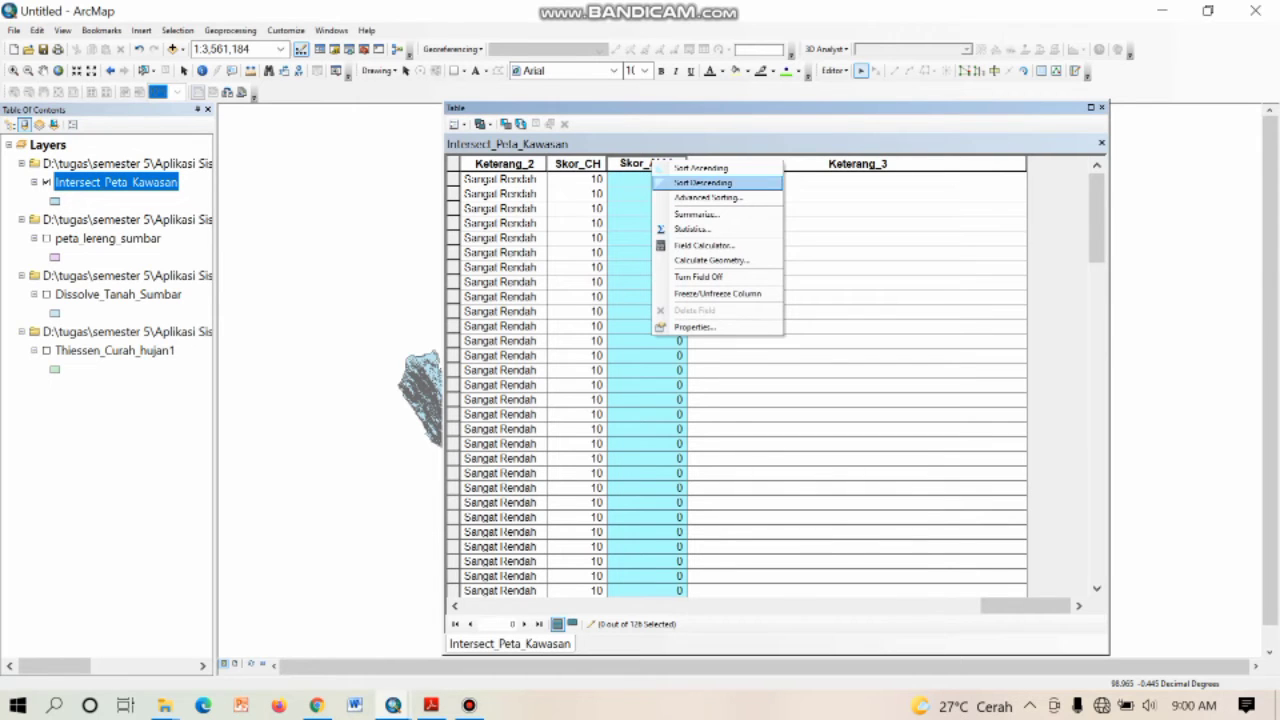
{"action": "left_click", "coordinate": [702, 245]}
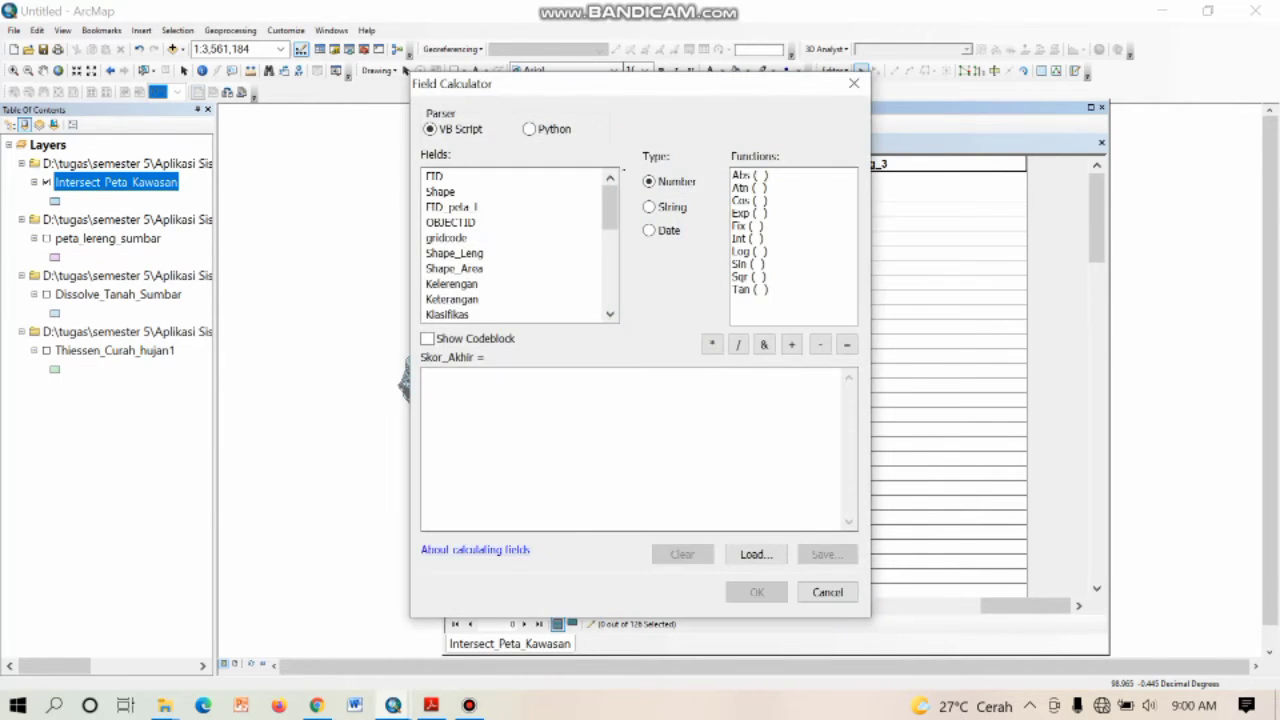
{"action": "scroll", "coordinate": [517, 245], "scroll_direction": "down", "scroll_amount": 1}
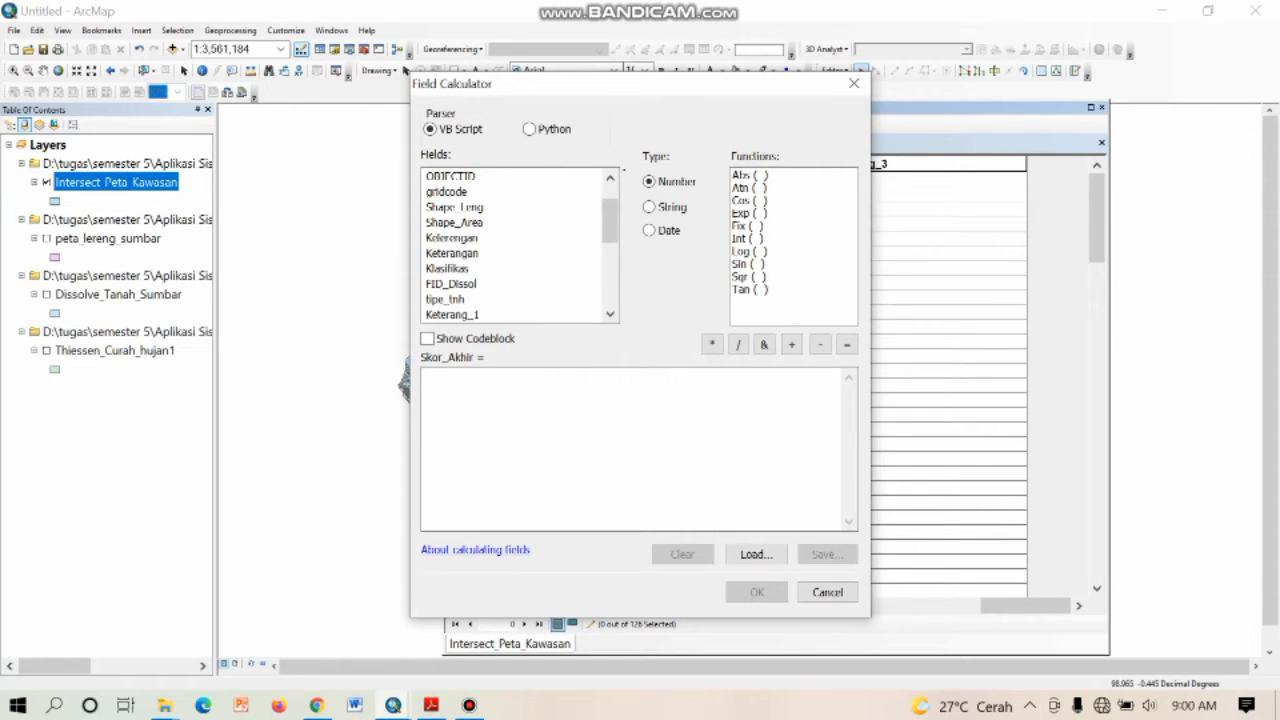
{"action": "double_click", "coordinate": [447, 269]}
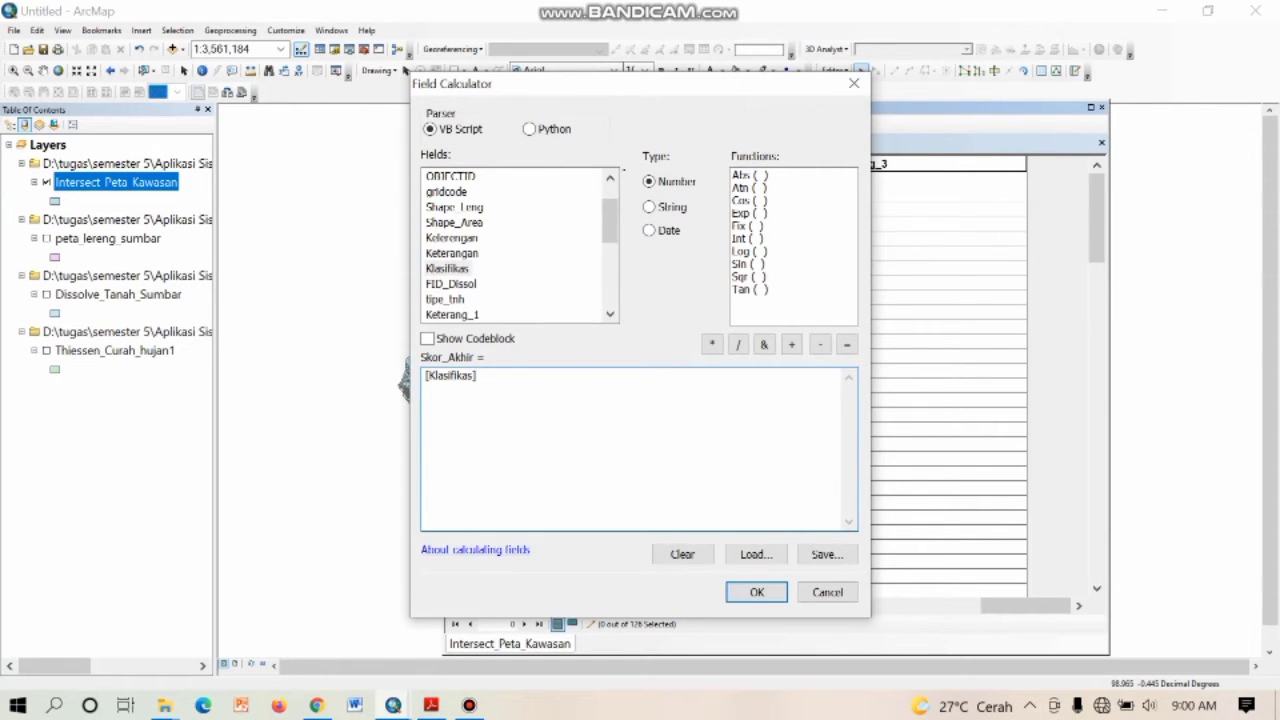
{"action": "left_click", "coordinate": [791, 344]}
{"action": "scroll", "coordinate": [517, 245], "scroll_direction": "down", "scroll_amount": 2}
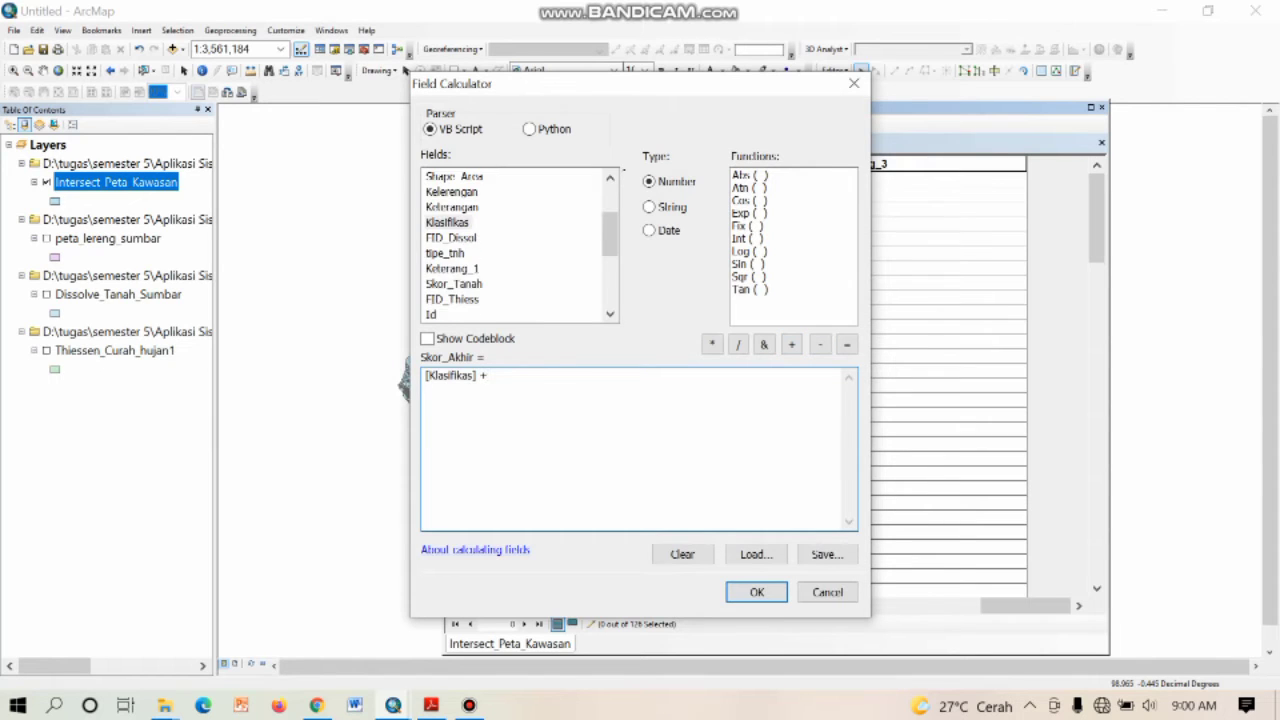
{"action": "scroll", "coordinate": [517, 245], "scroll_direction": "down", "scroll_amount": 2}
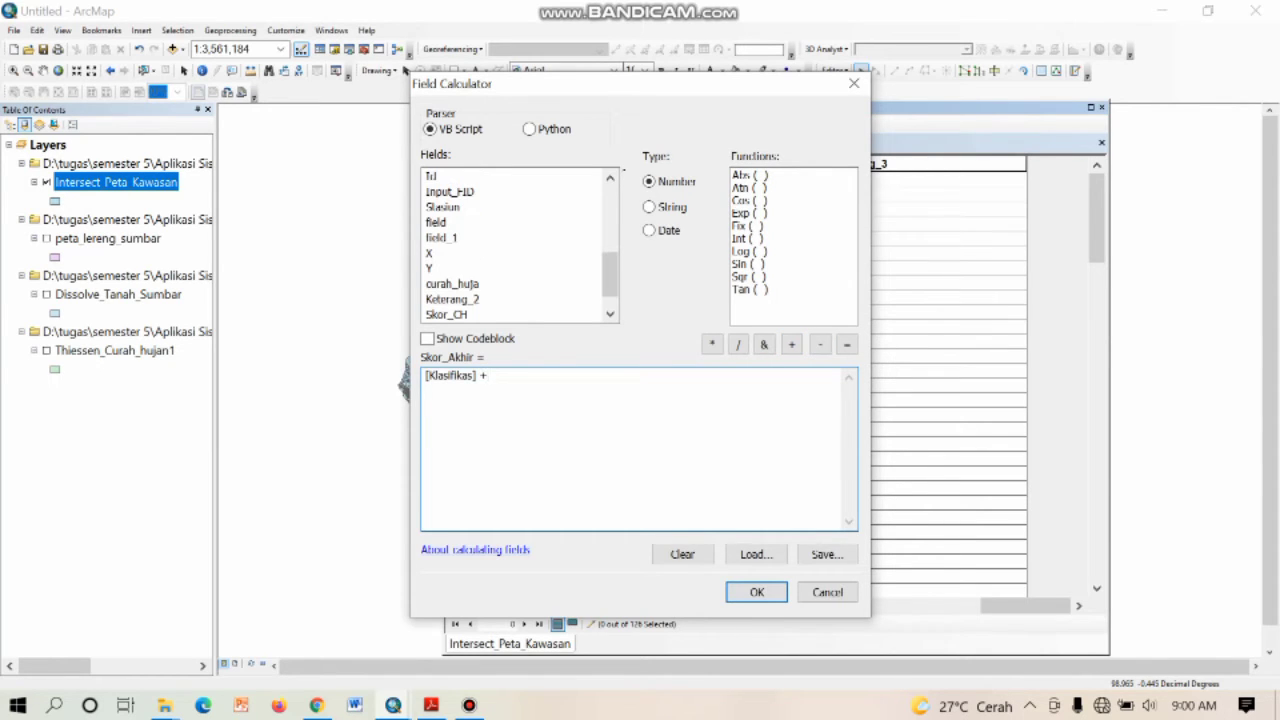
{"action": "scroll", "coordinate": [517, 245], "scroll_direction": "up", "scroll_amount": 1}
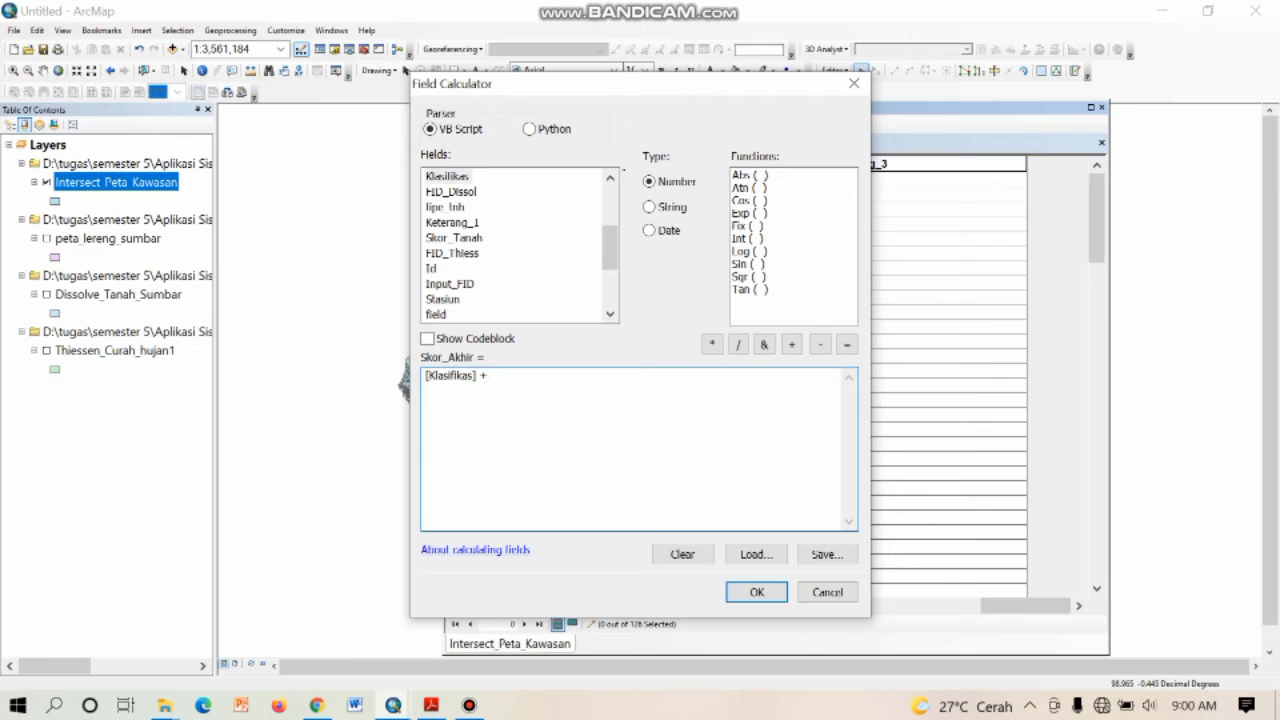
{"action": "double_click", "coordinate": [454, 238]}
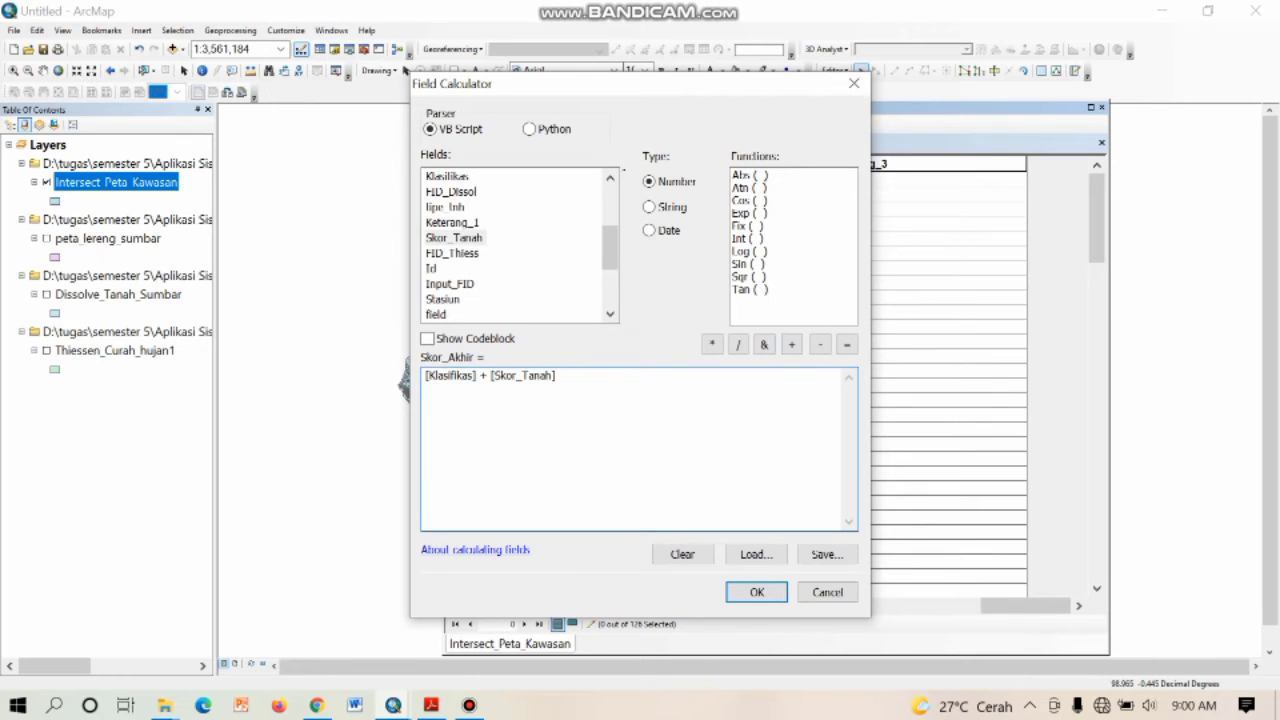
{"action": "left_click", "coordinate": [791, 344]}
{"action": "scroll", "coordinate": [518, 245], "scroll_direction": "down", "scroll_amount": 2}
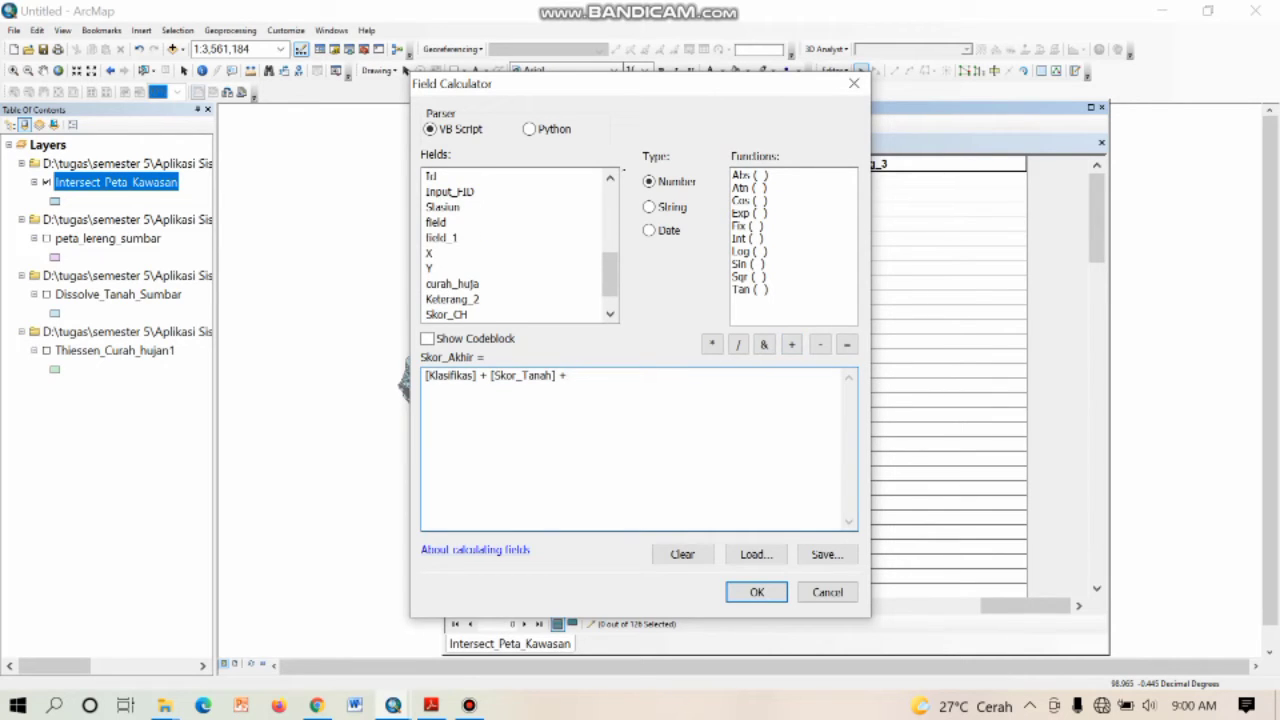
{"action": "double_click", "coordinate": [446, 314]}
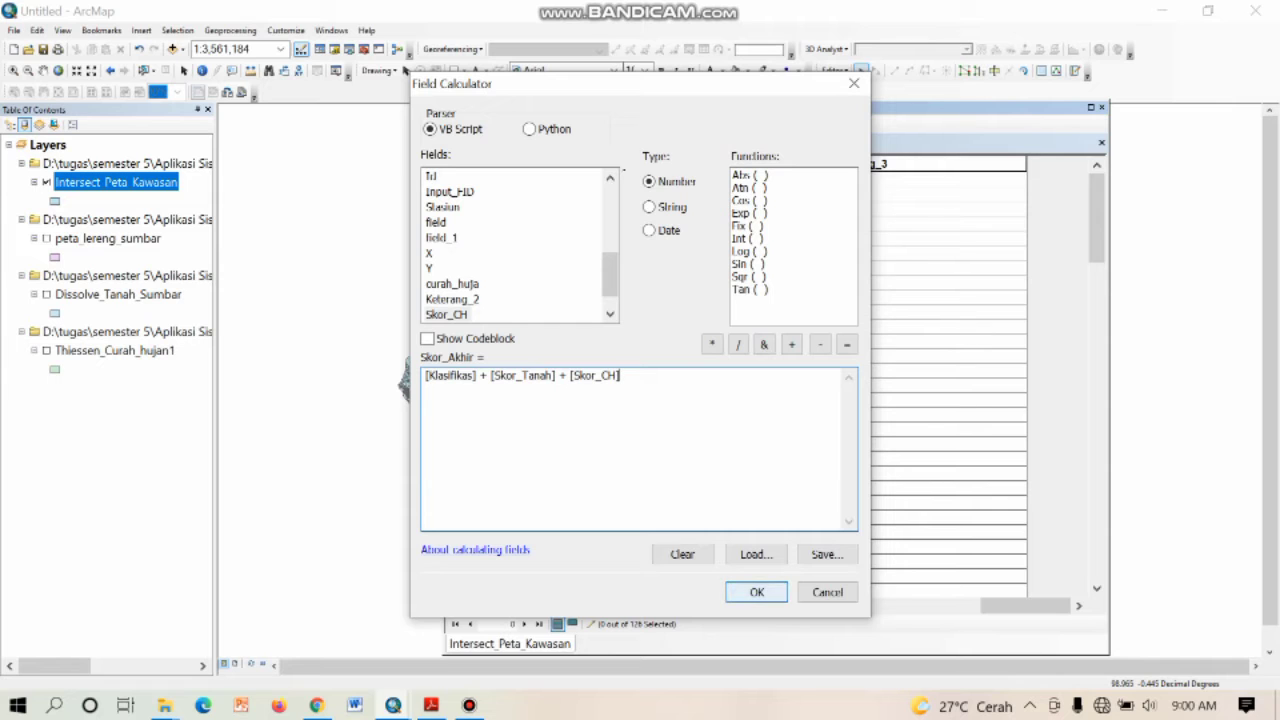
{"action": "left_click", "coordinate": [757, 592]}
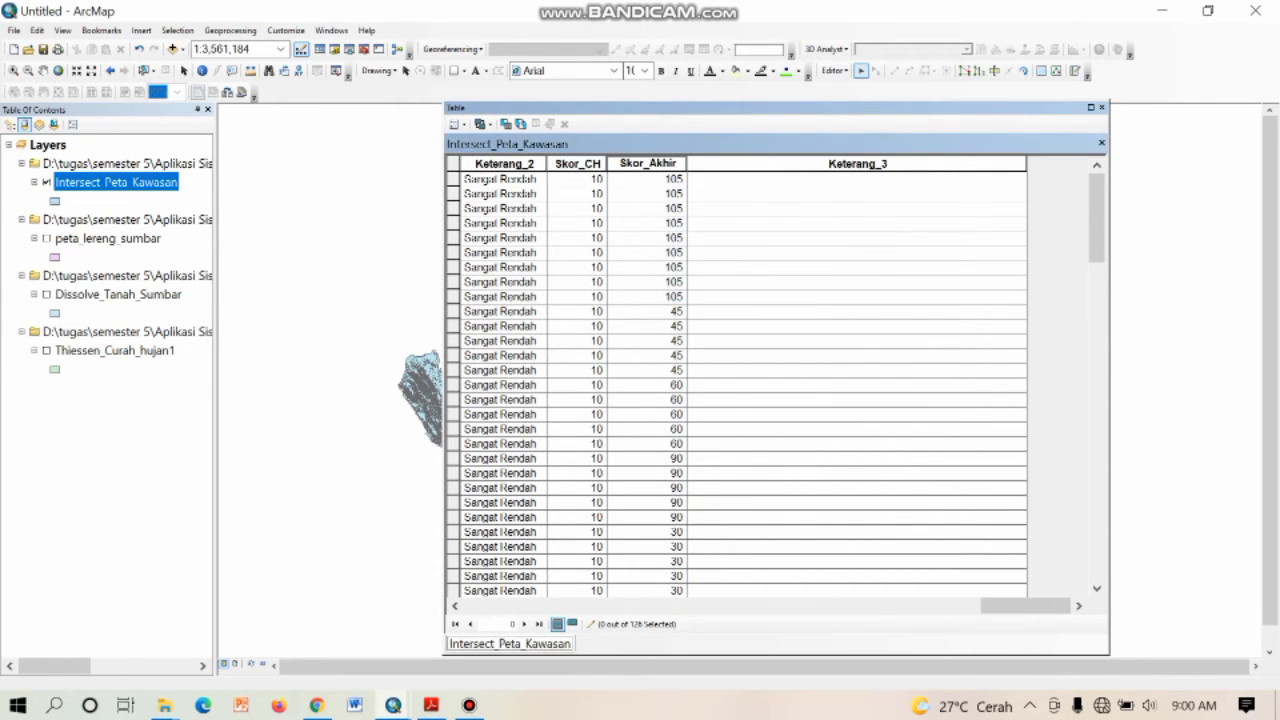
Step: Look through the calculated scores and sort the table by Skor_Akhir in ascending order
{"action": "scroll", "coordinate": [735, 385], "scroll_direction": "down", "scroll_amount": 10}
{"action": "scroll", "coordinate": [735, 385], "scroll_direction": "down", "scroll_amount": 14}
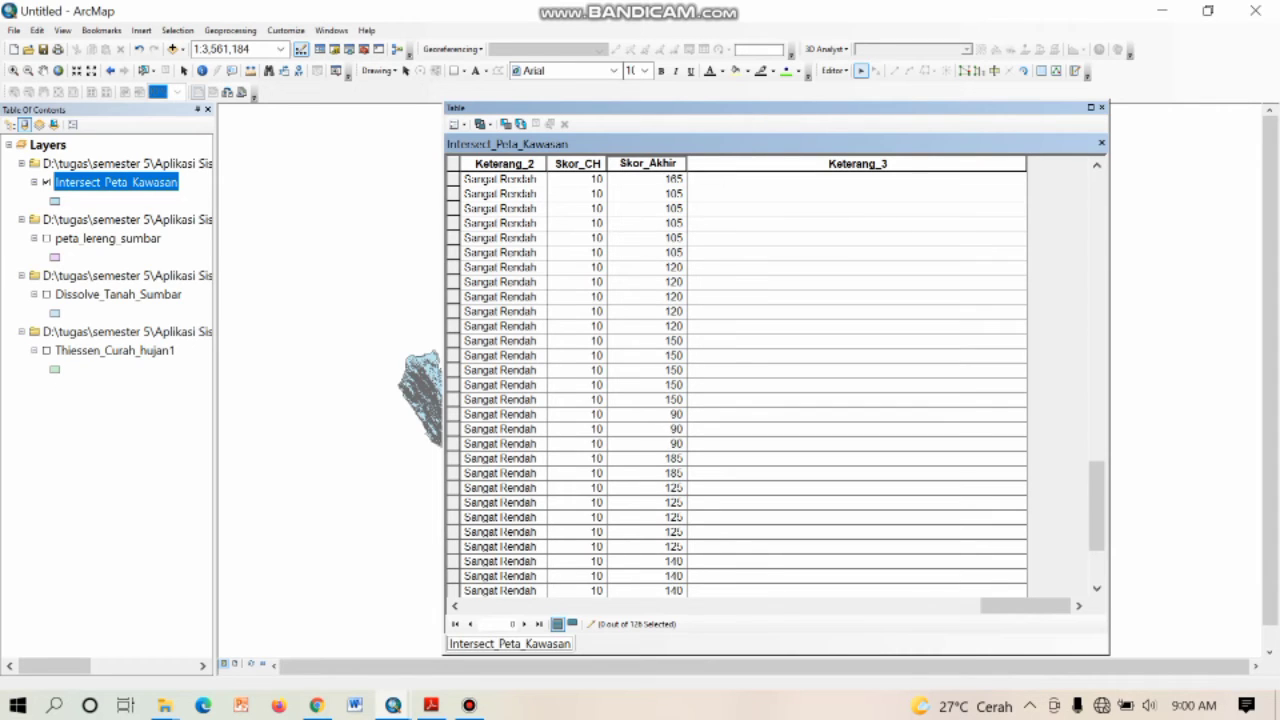
{"action": "scroll", "coordinate": [735, 385], "scroll_direction": "up", "scroll_amount": 20}
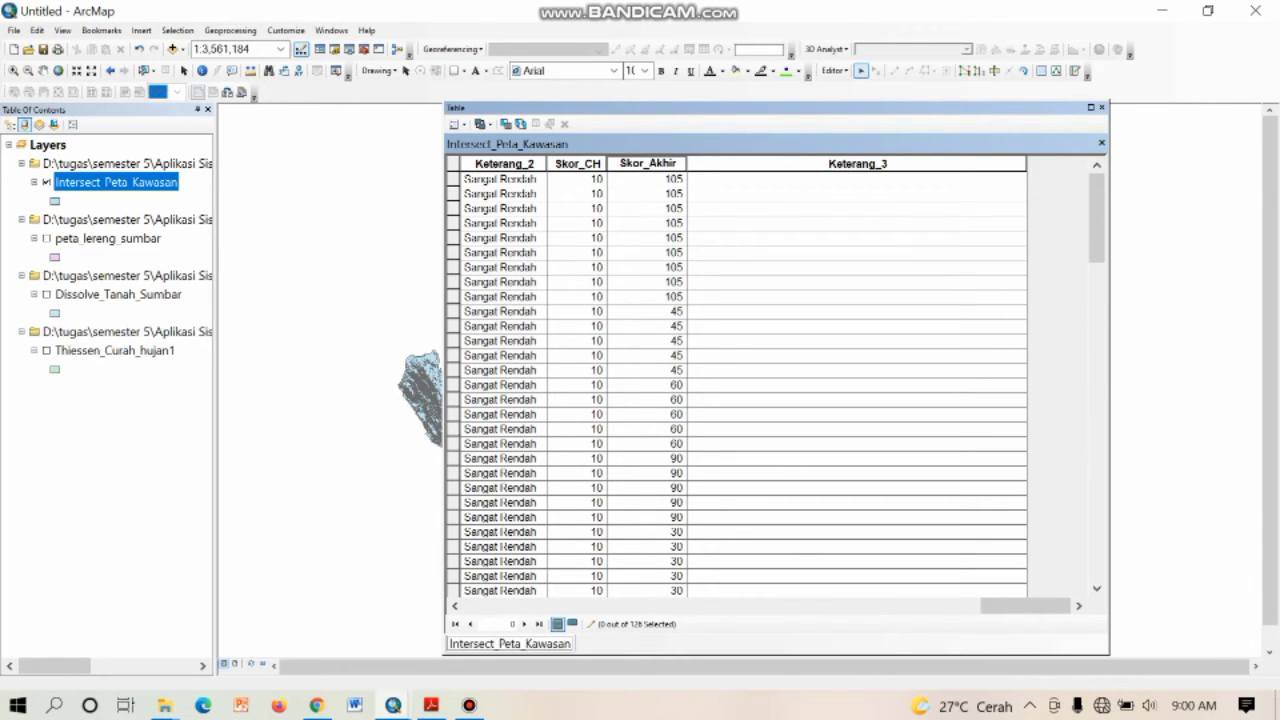
{"action": "double_click", "coordinate": [648, 163]}
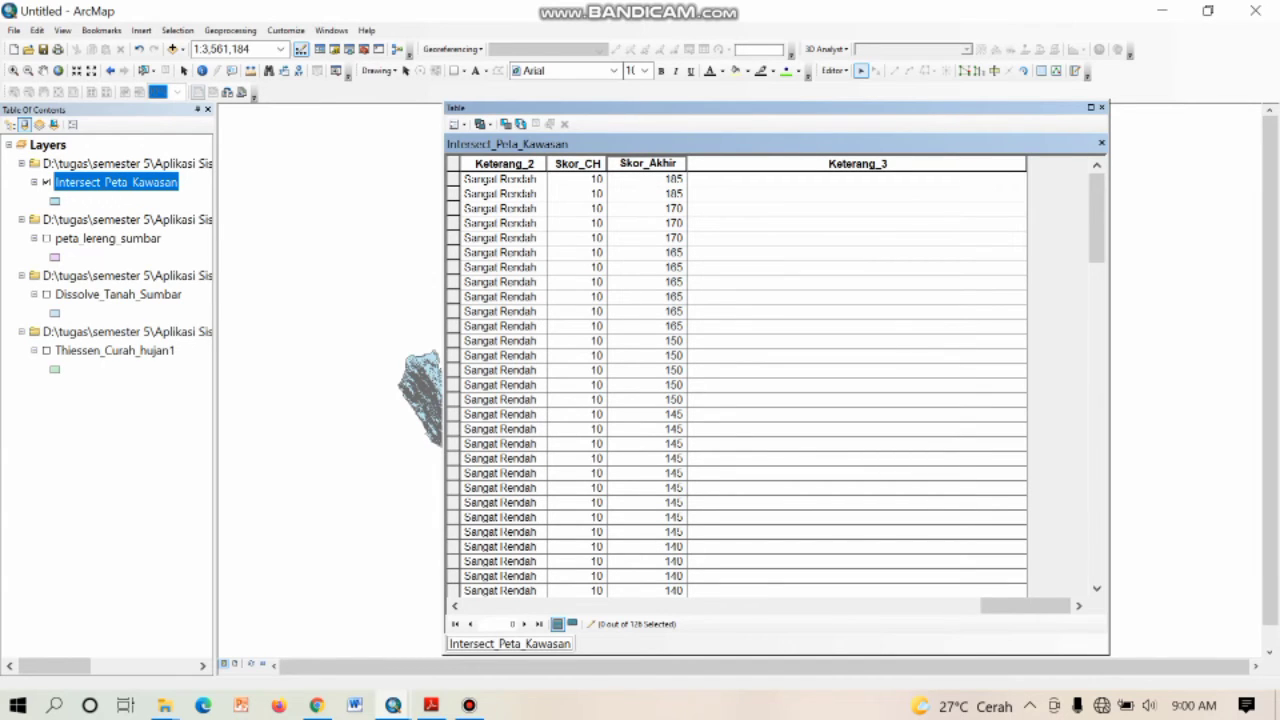
{"action": "double_click", "coordinate": [648, 163]}
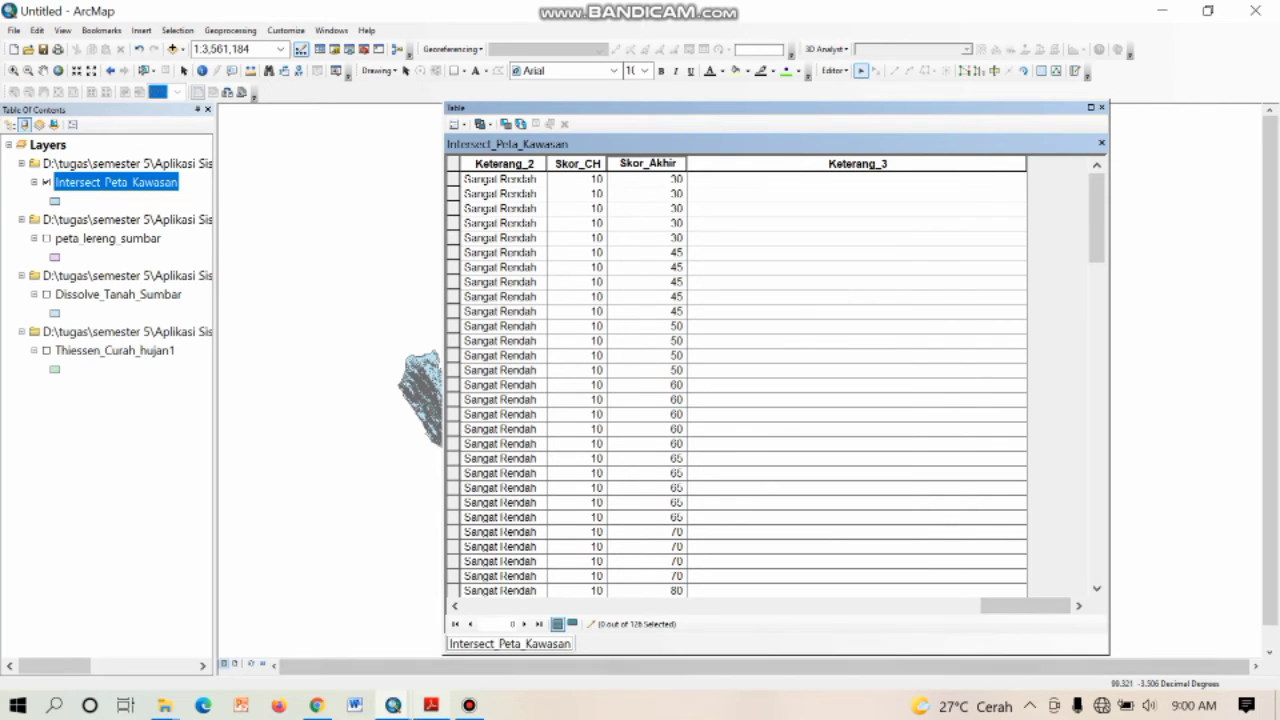
Step: Check the area-function score classes in the Adobe Reader PDF and select all ArcMap table records with Skor_Akhir below 75
{"action": "left_click", "coordinate": [431, 705]}
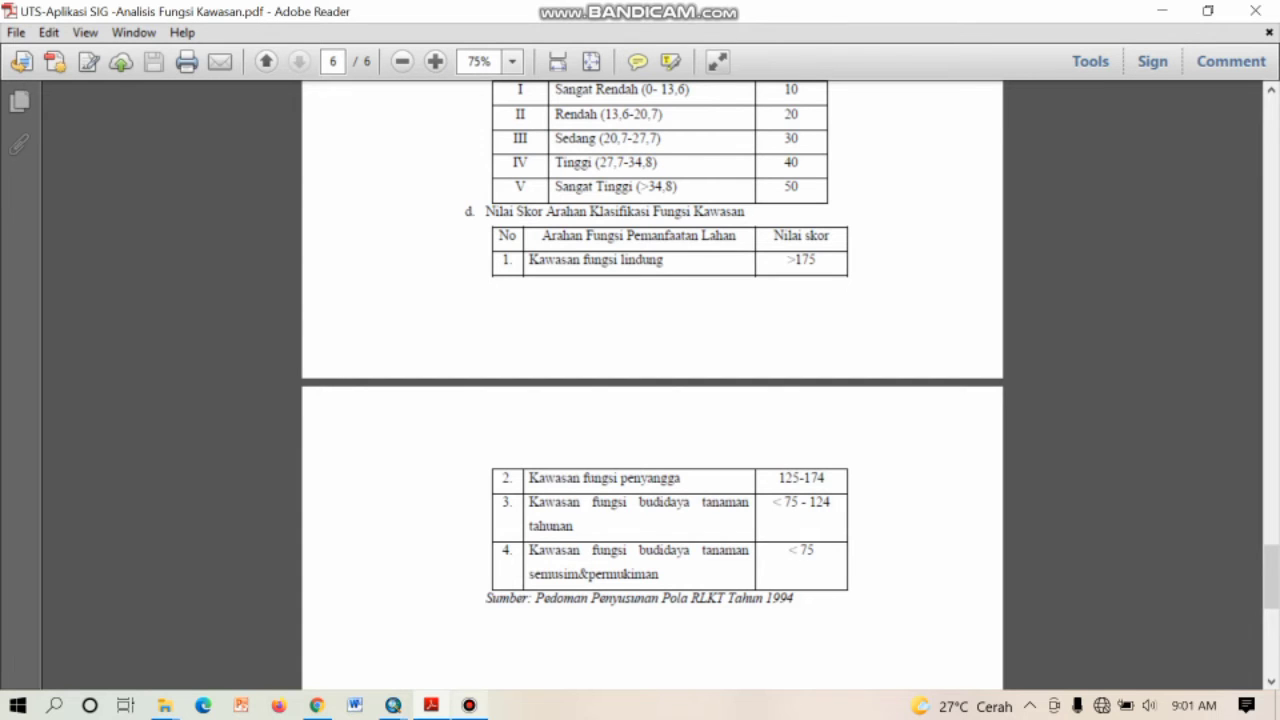
{"action": "left_click", "coordinate": [431, 705]}
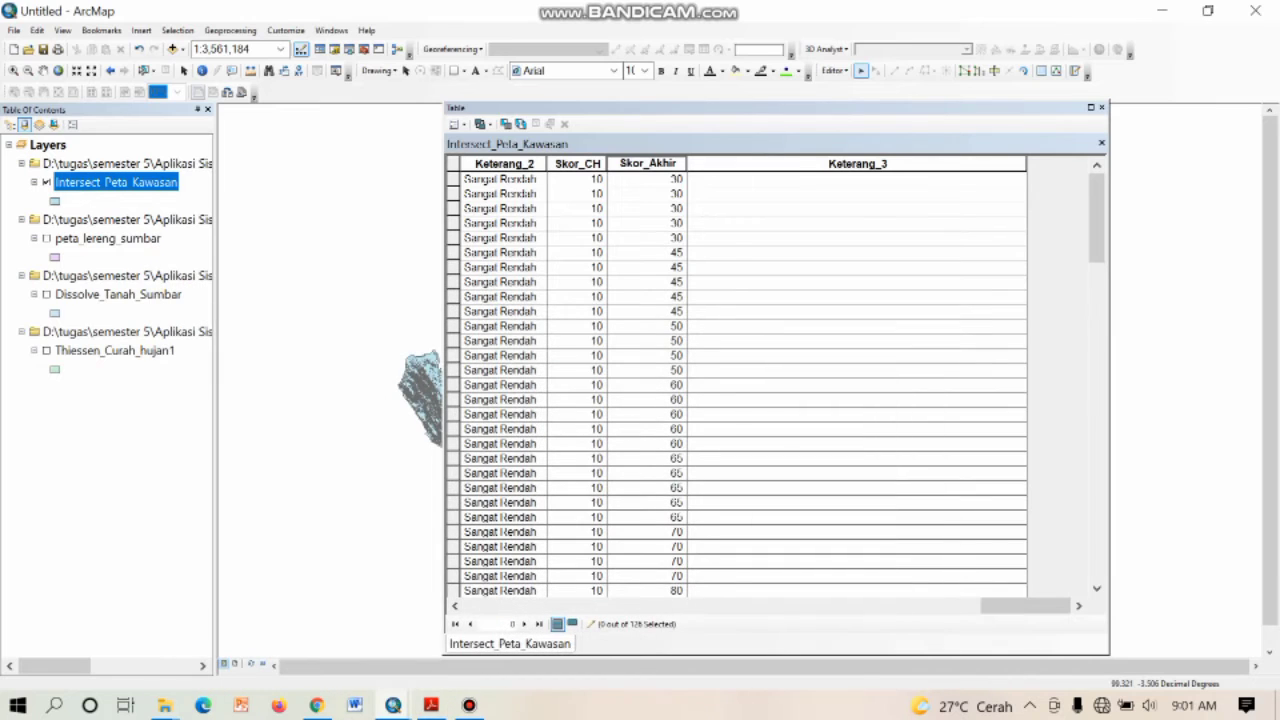
{"action": "left_click", "coordinate": [800, 179]}
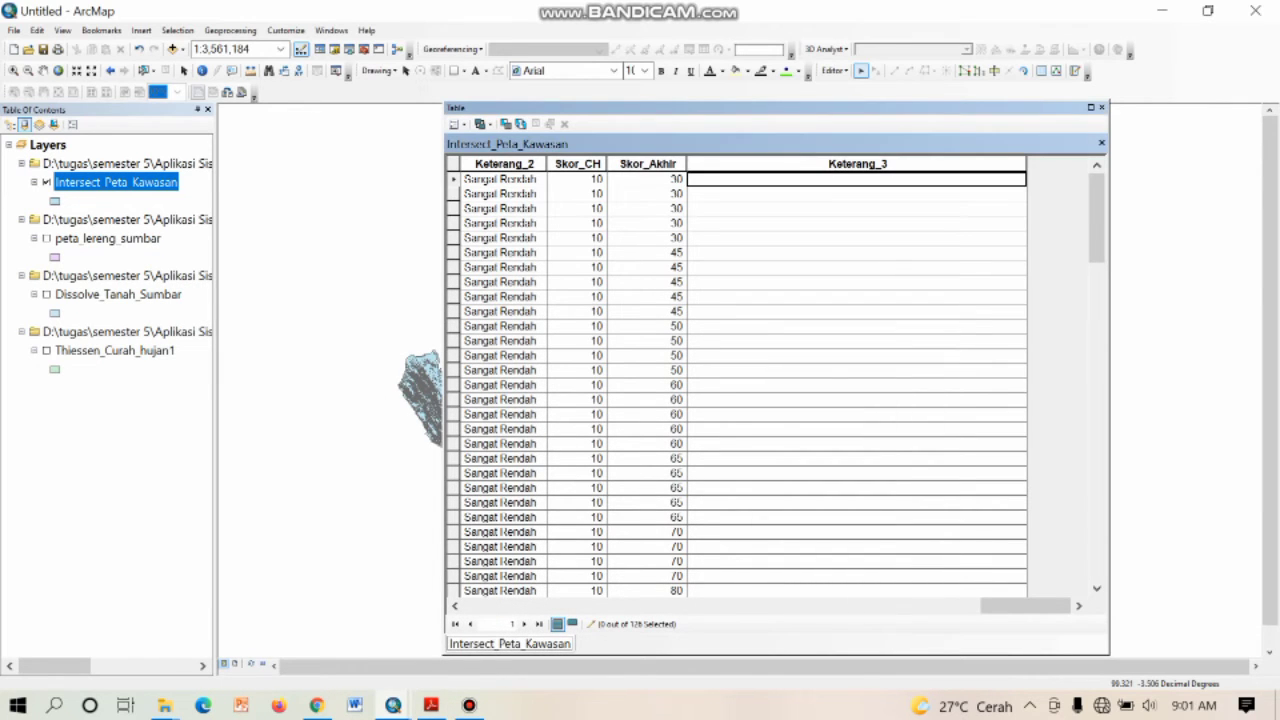
{"action": "left_click_drag", "start_coordinate": [453, 179], "coordinate": [453, 576]}
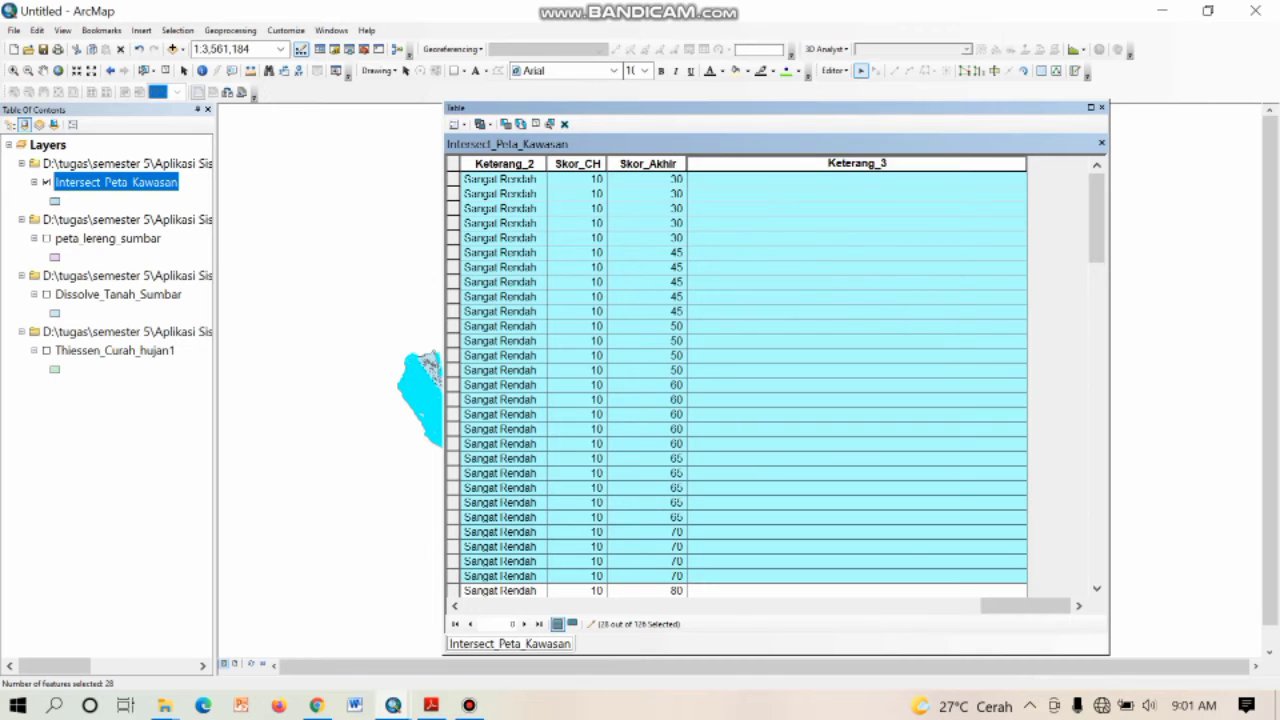
Step: Fill Keterang_3 of the selected records with "Kawasan Fungsi Budidaya Tanaman Semusim&Permukiman" using the Field Calculator, checking the class name in the Adobe Reader PDF
{"action": "right_click", "coordinate": [826, 164]}
{"action": "left_click", "coordinate": [870, 249]}
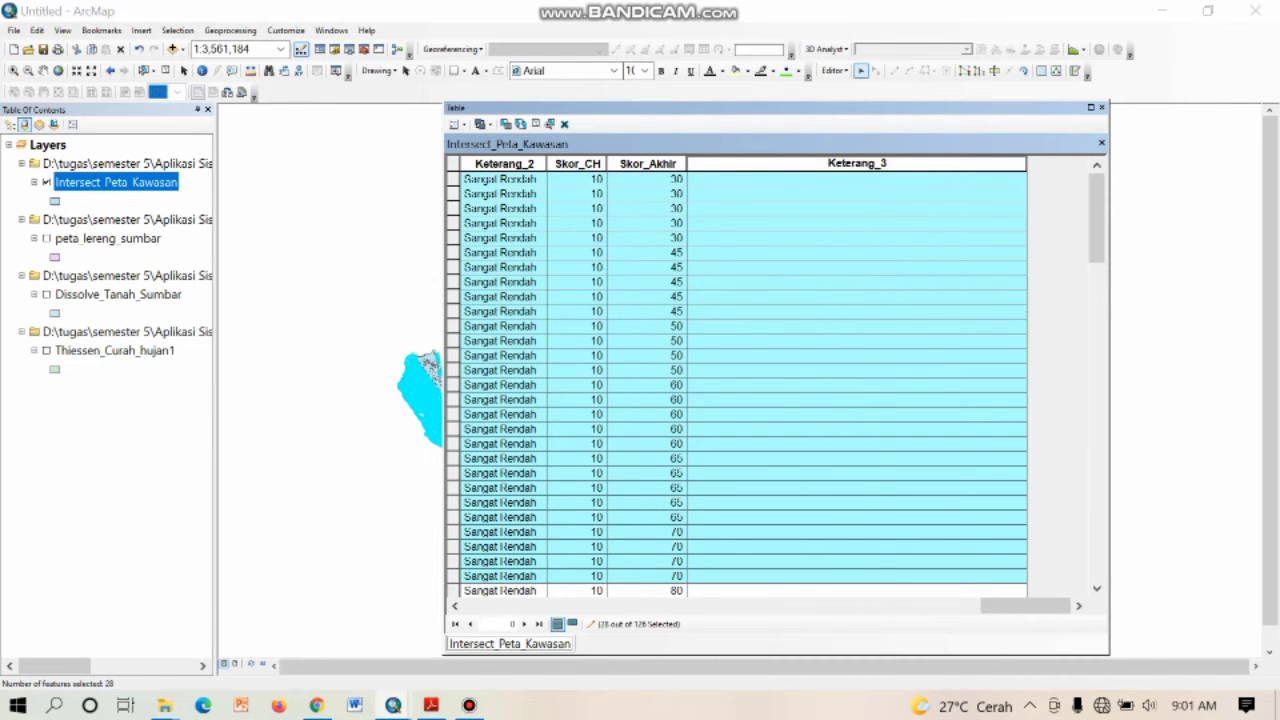
{"action": "left_click_drag", "start_coordinate": [622, 375], "coordinate": [424, 375]}
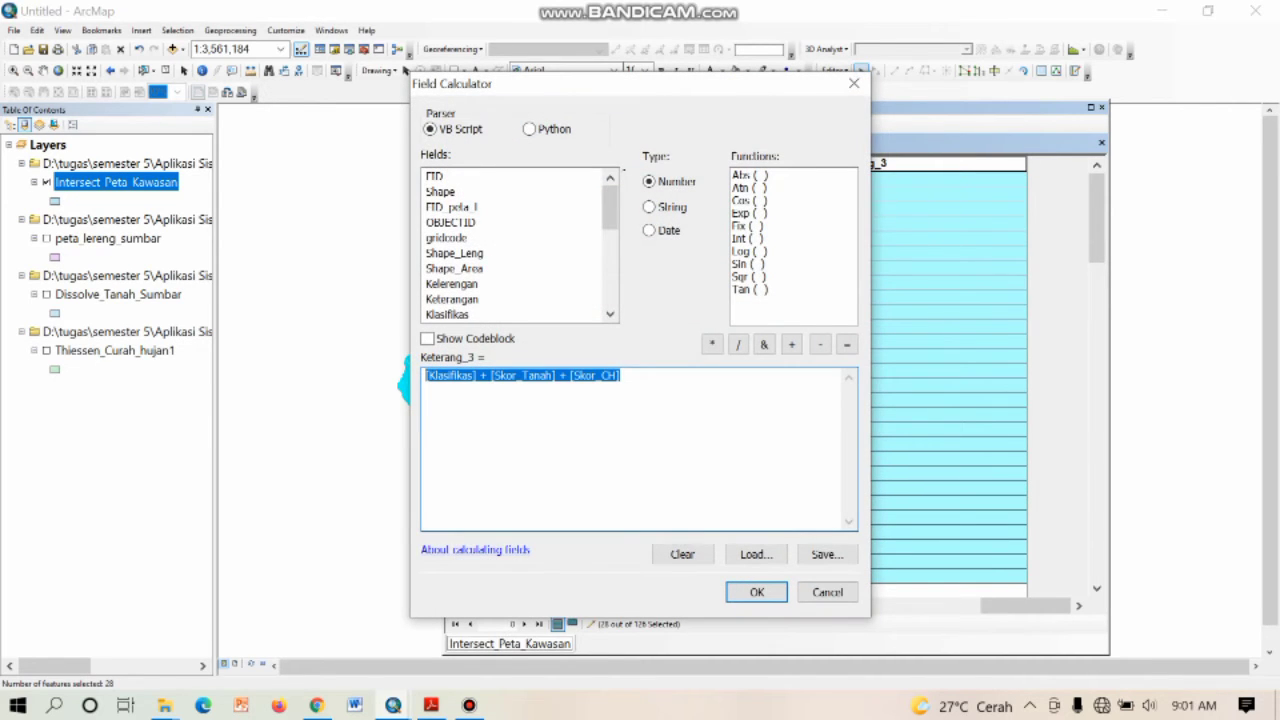
{"action": "type", "text": "\""}
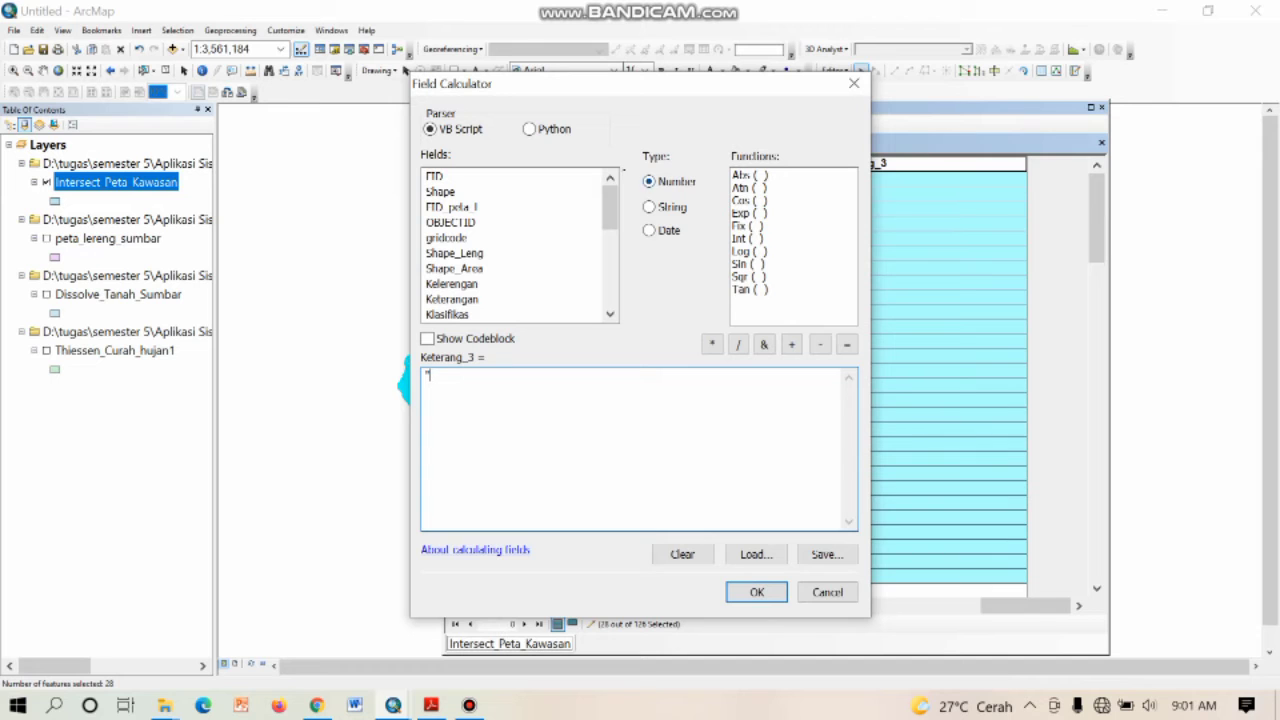
{"action": "left_click", "coordinate": [431, 705]}
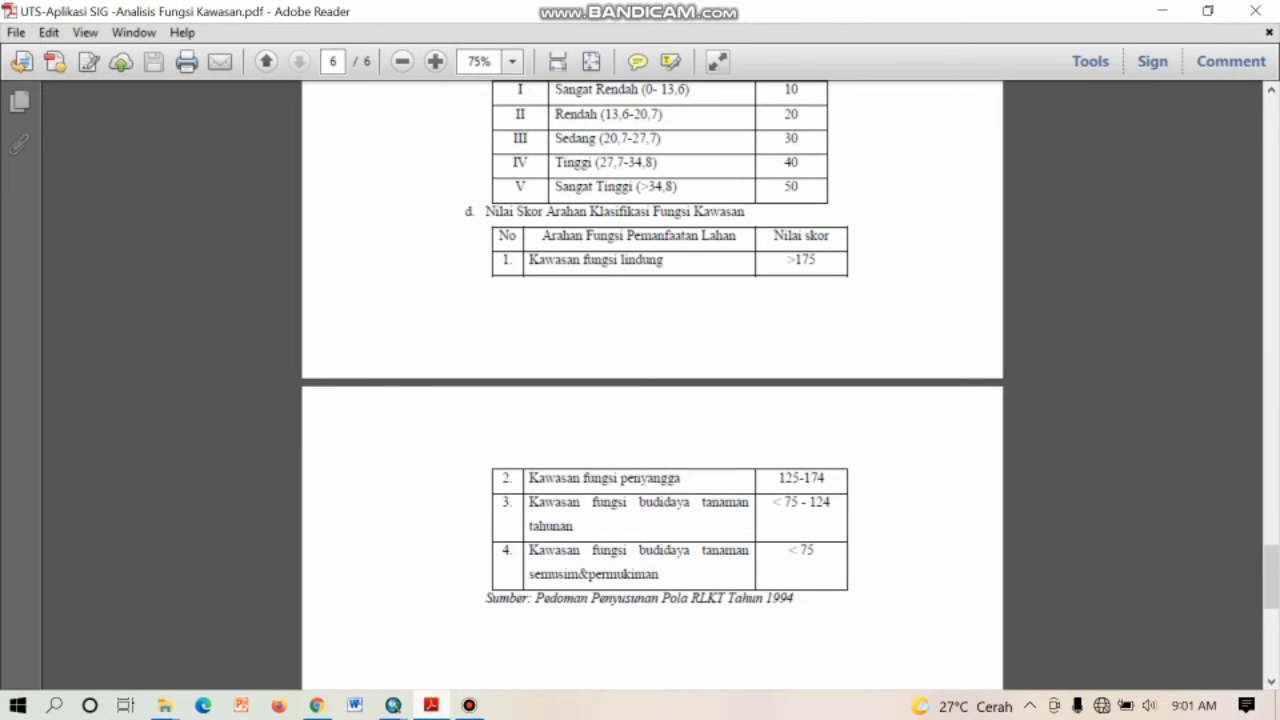
{"action": "key", "text": "alt+Tab"}
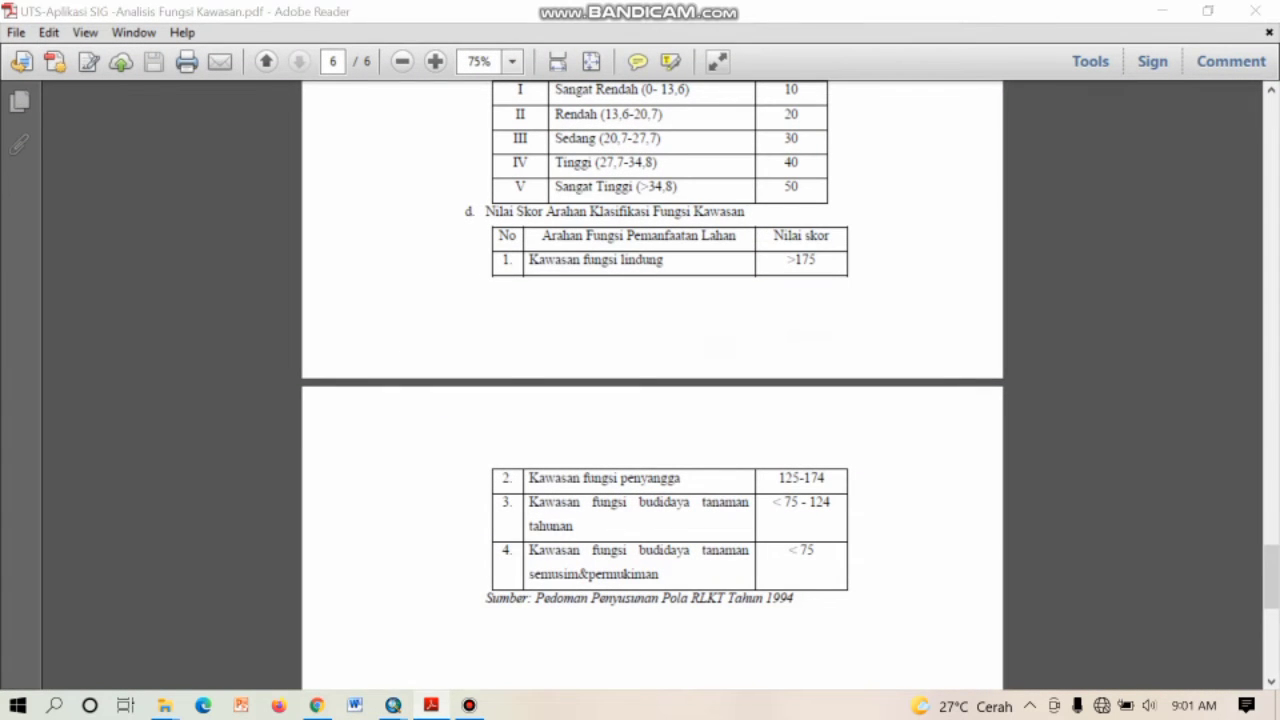
{"action": "type", "text": "Kaw"}
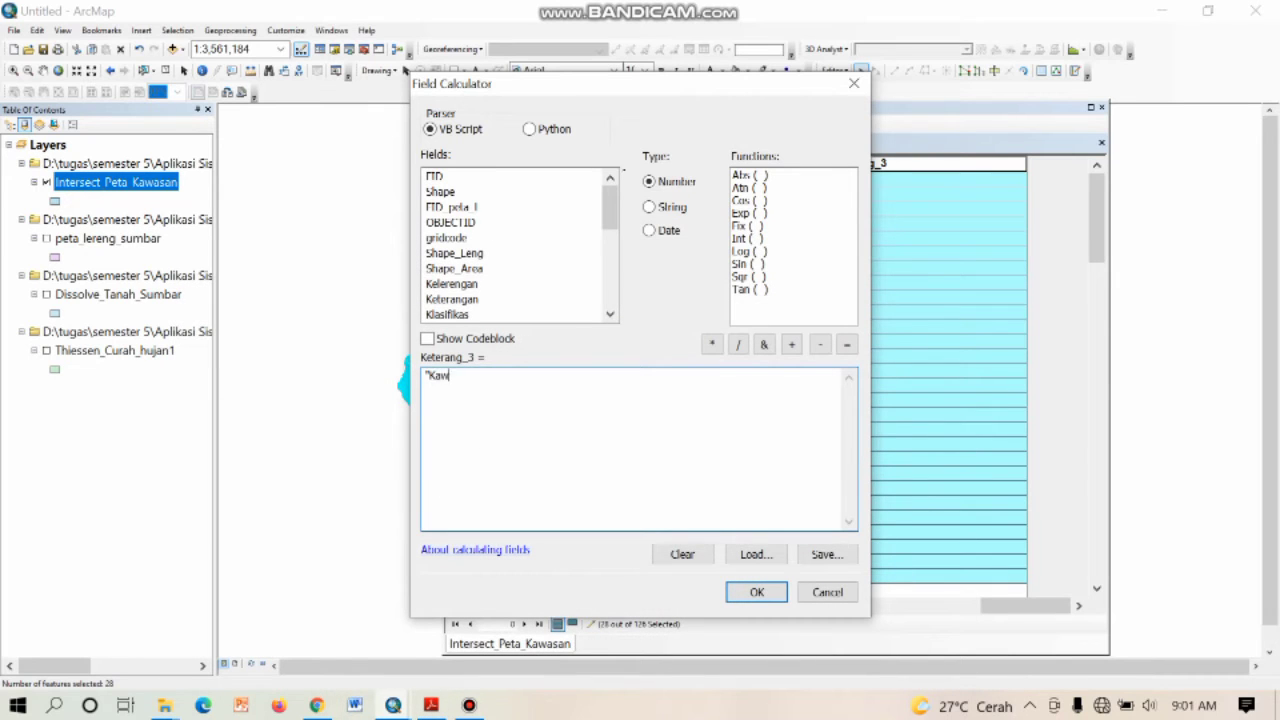
{"action": "type", "text": "asan Fungsi Budidaya "}
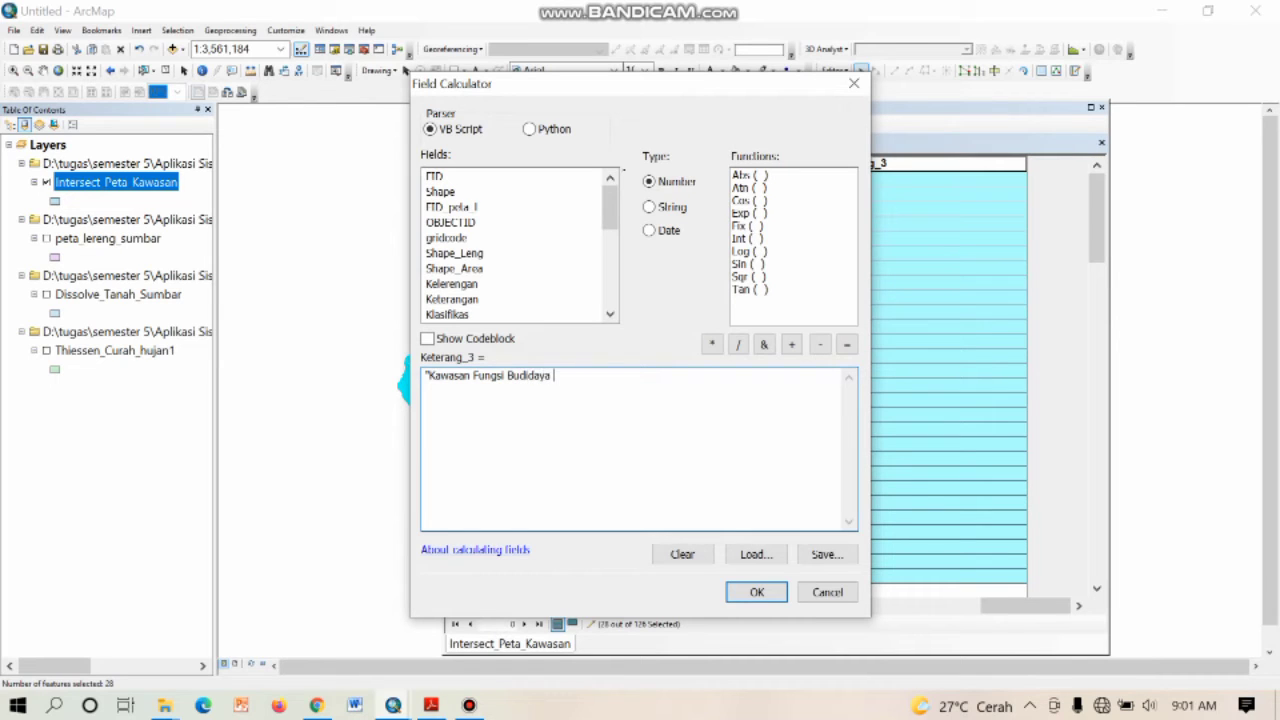
{"action": "type", "text": "Tanaman Semusim&Permukiman"}
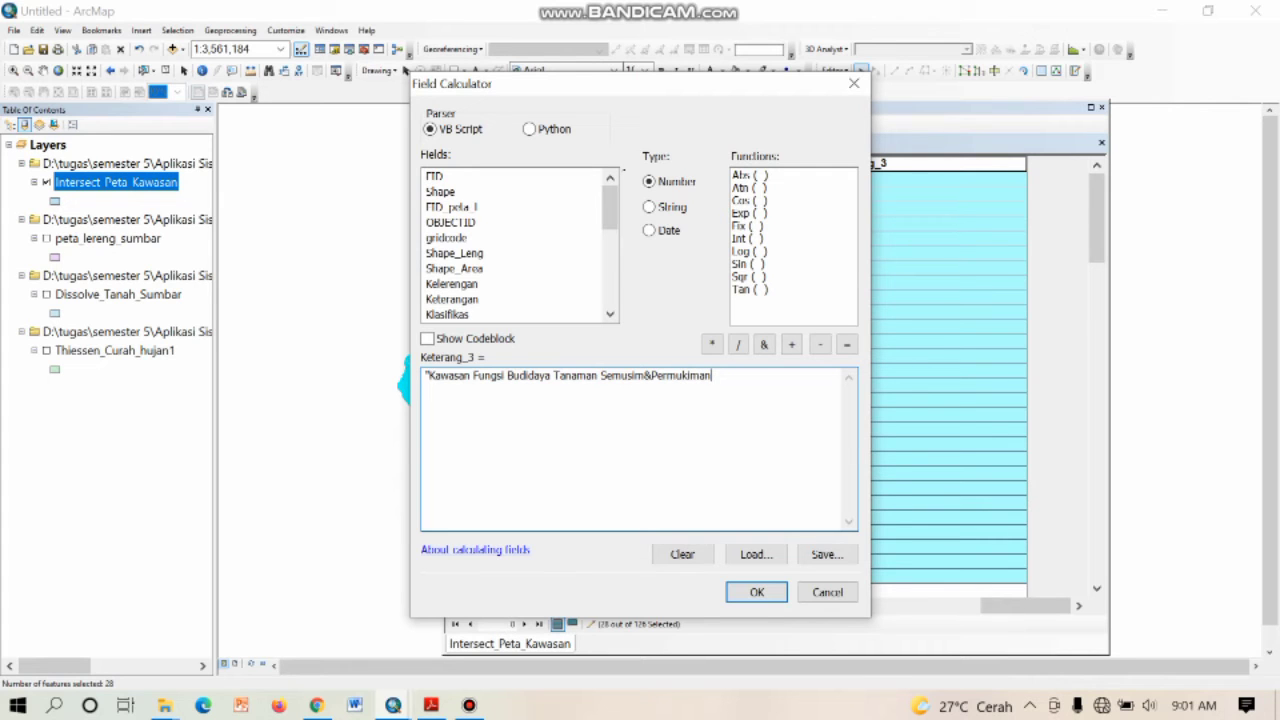
{"action": "type", "text": "\""}
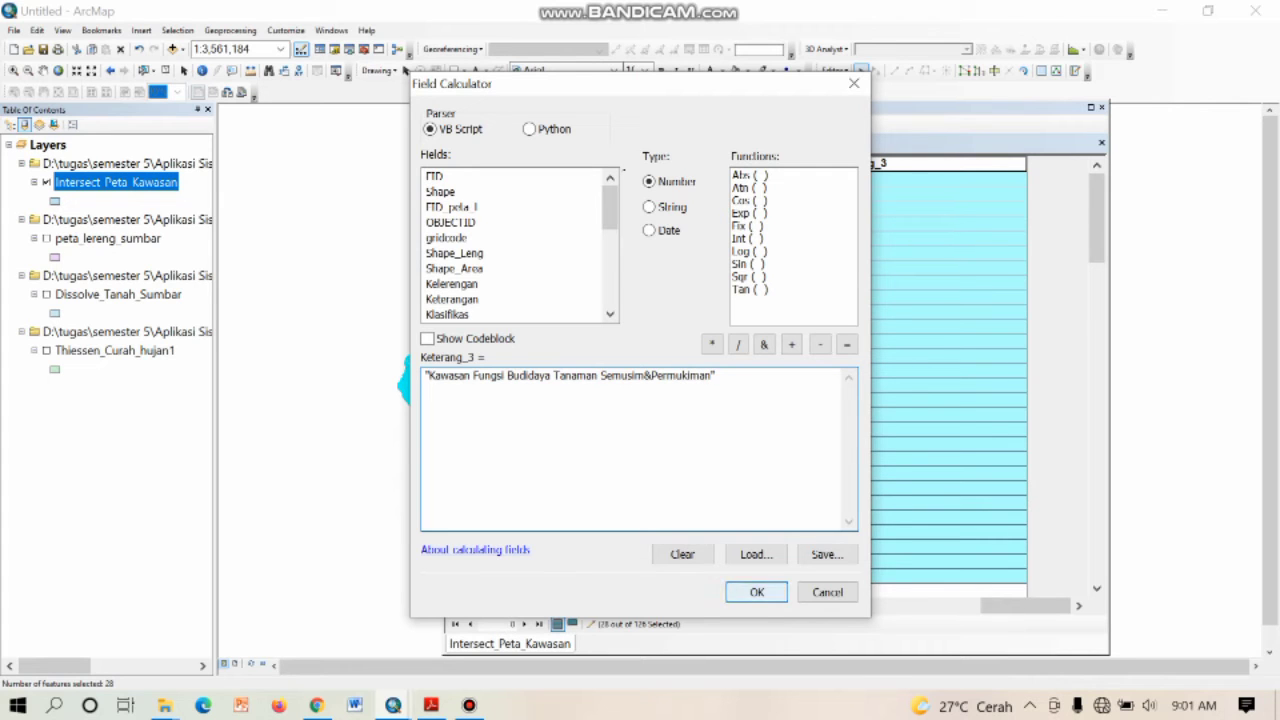
{"action": "left_click", "coordinate": [757, 592]}
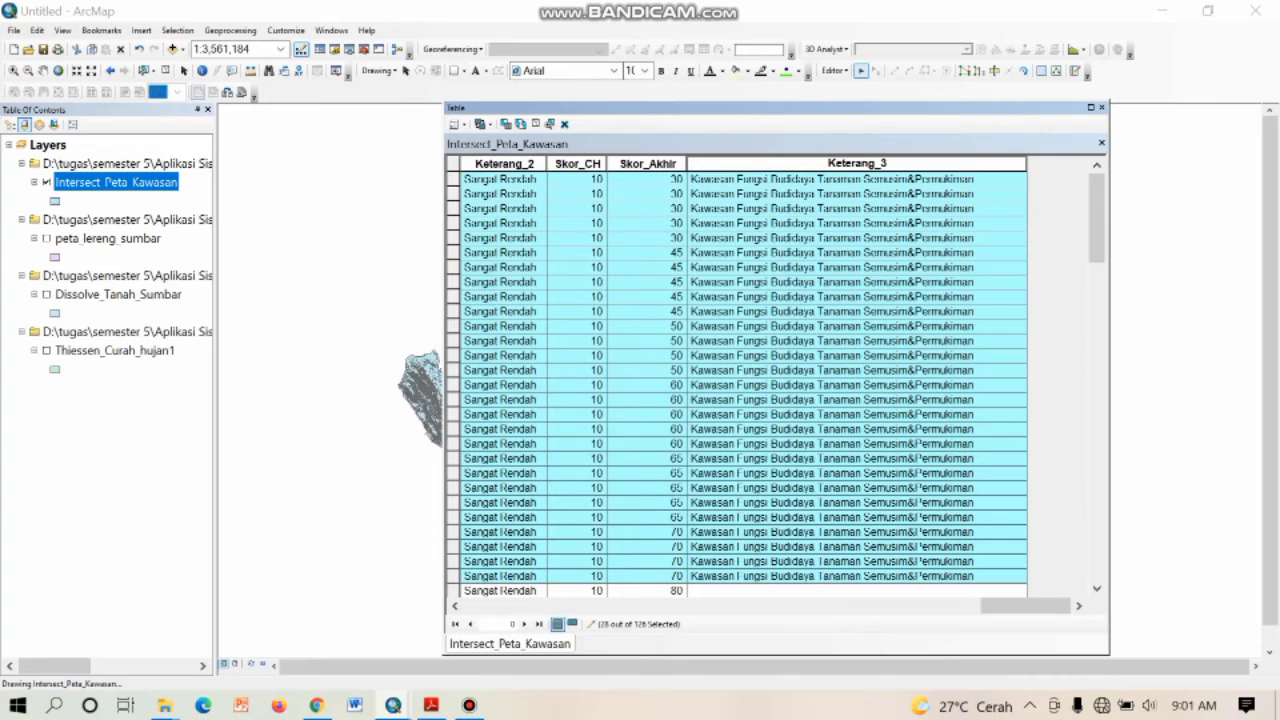
Step: Check the next score class in the Adobe Reader PDF and select all ArcMap table records with Skor_Akhir from 80 to 120
{"action": "scroll", "coordinate": [1101, 684], "scroll_direction": "down", "scroll_amount": 3}
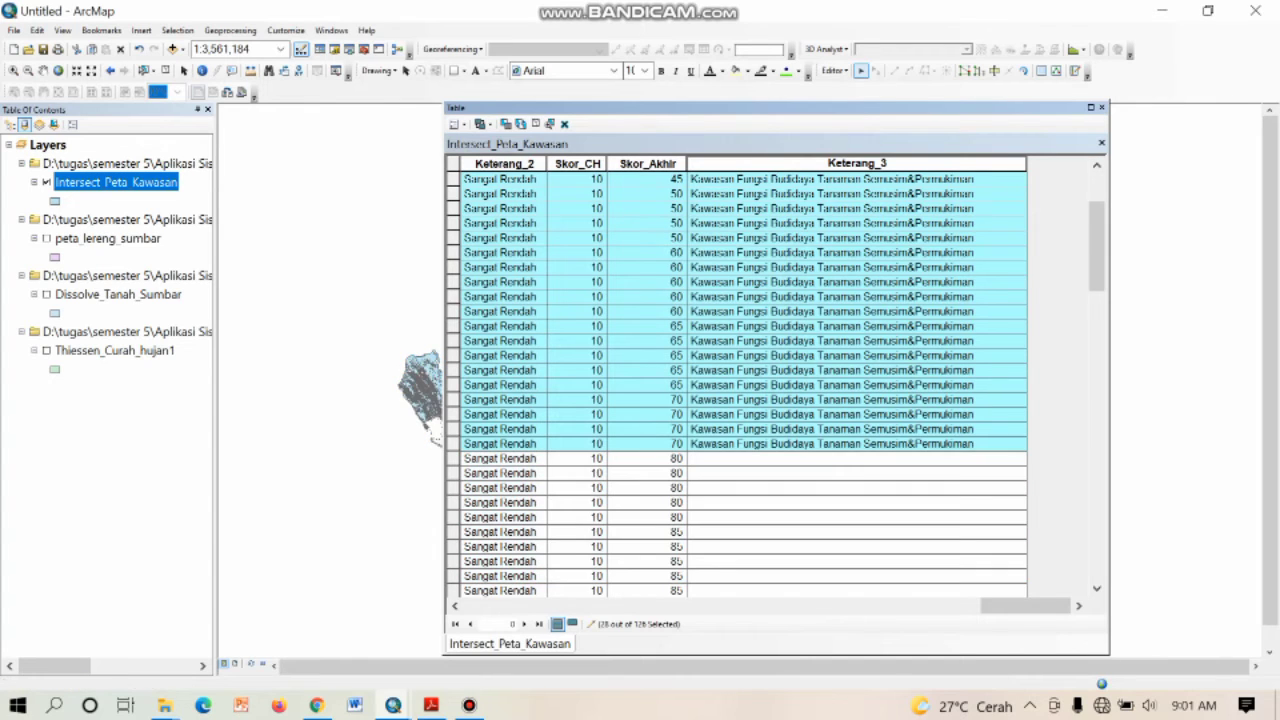
{"action": "scroll", "coordinate": [1101, 684], "scroll_direction": "down", "scroll_amount": 10}
{"action": "scroll", "coordinate": [736, 385], "scroll_direction": "up", "scroll_amount": 8}
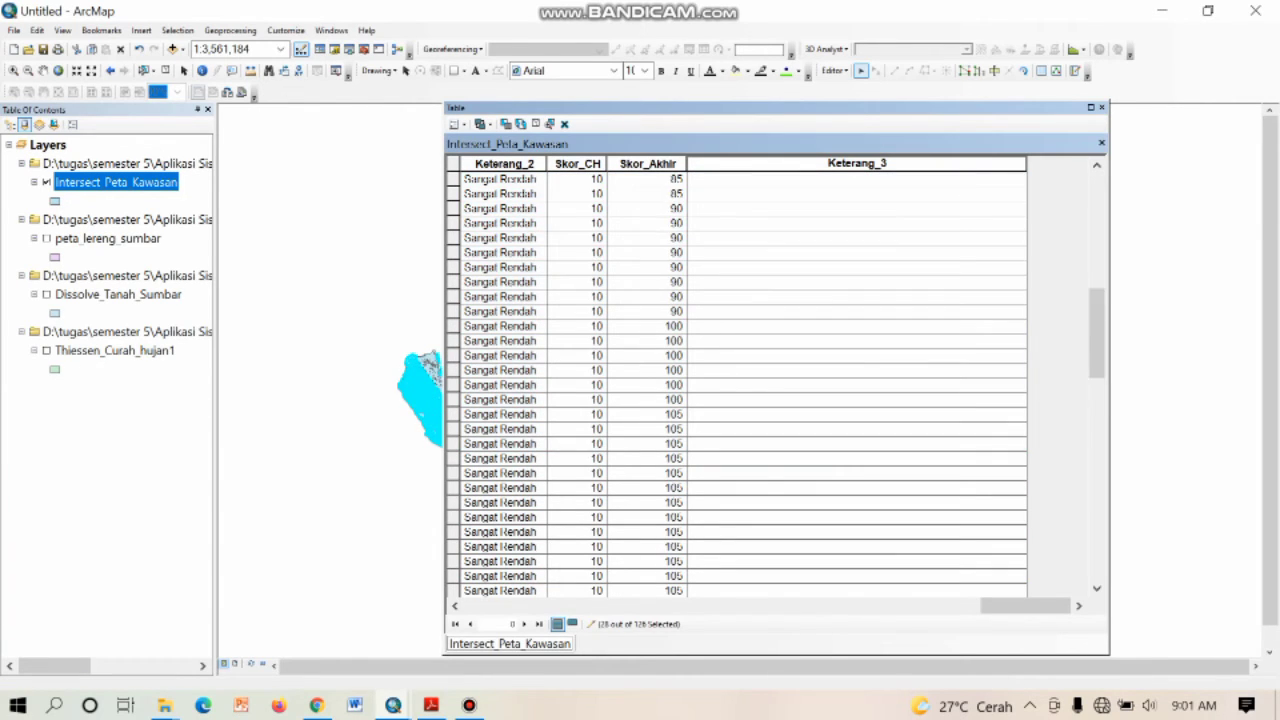
{"action": "left_click", "coordinate": [431, 705]}
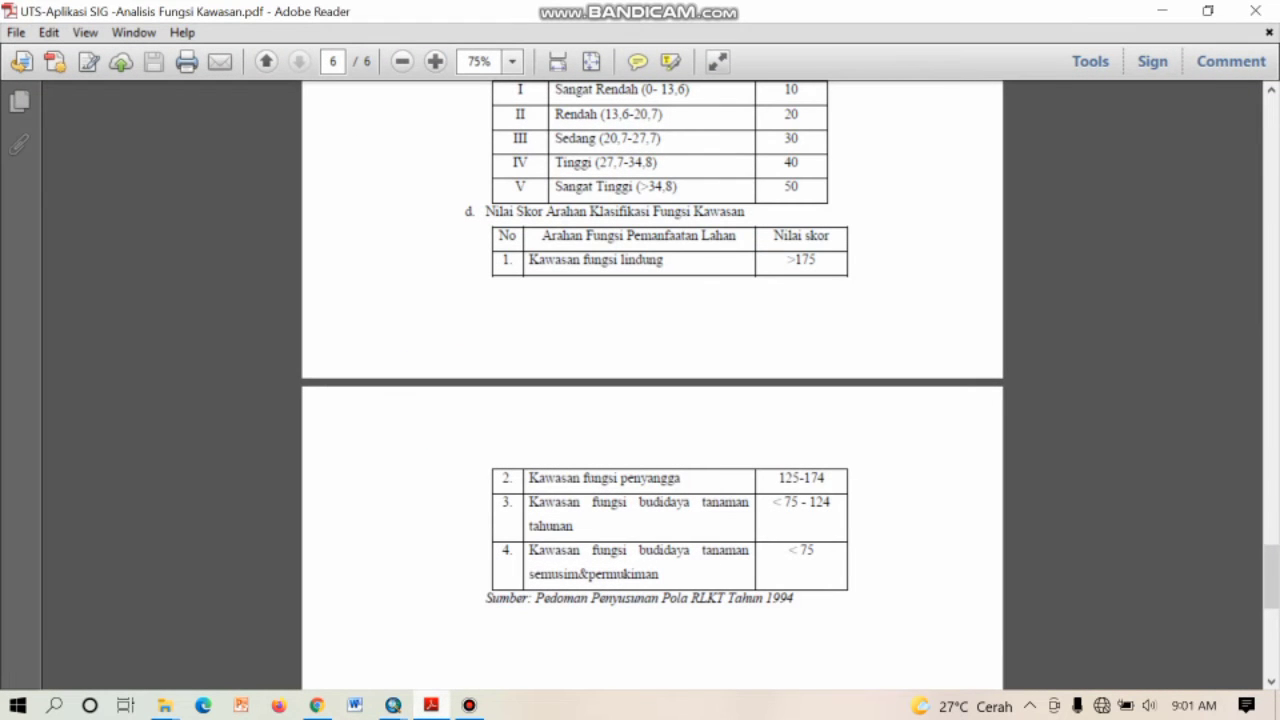
{"action": "key", "text": "alt+Tab"}
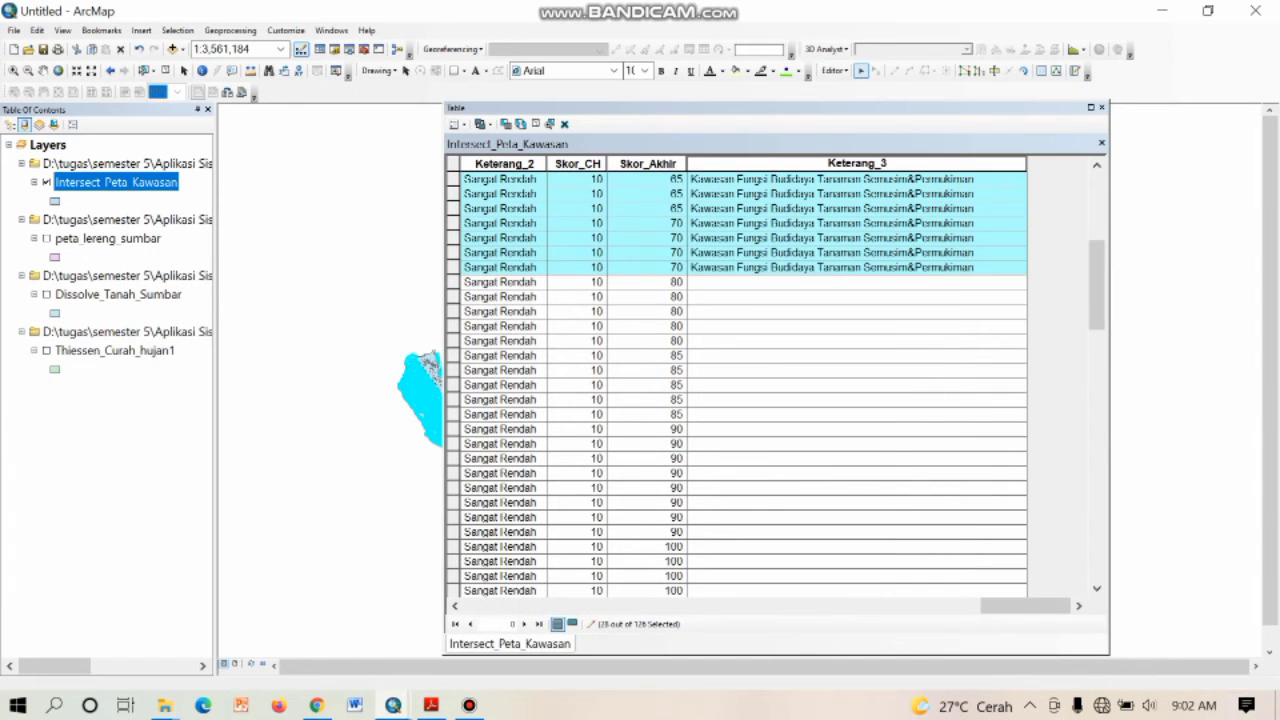
{"action": "left_click_drag", "start_coordinate": [453, 282], "coordinate": [453, 443]}
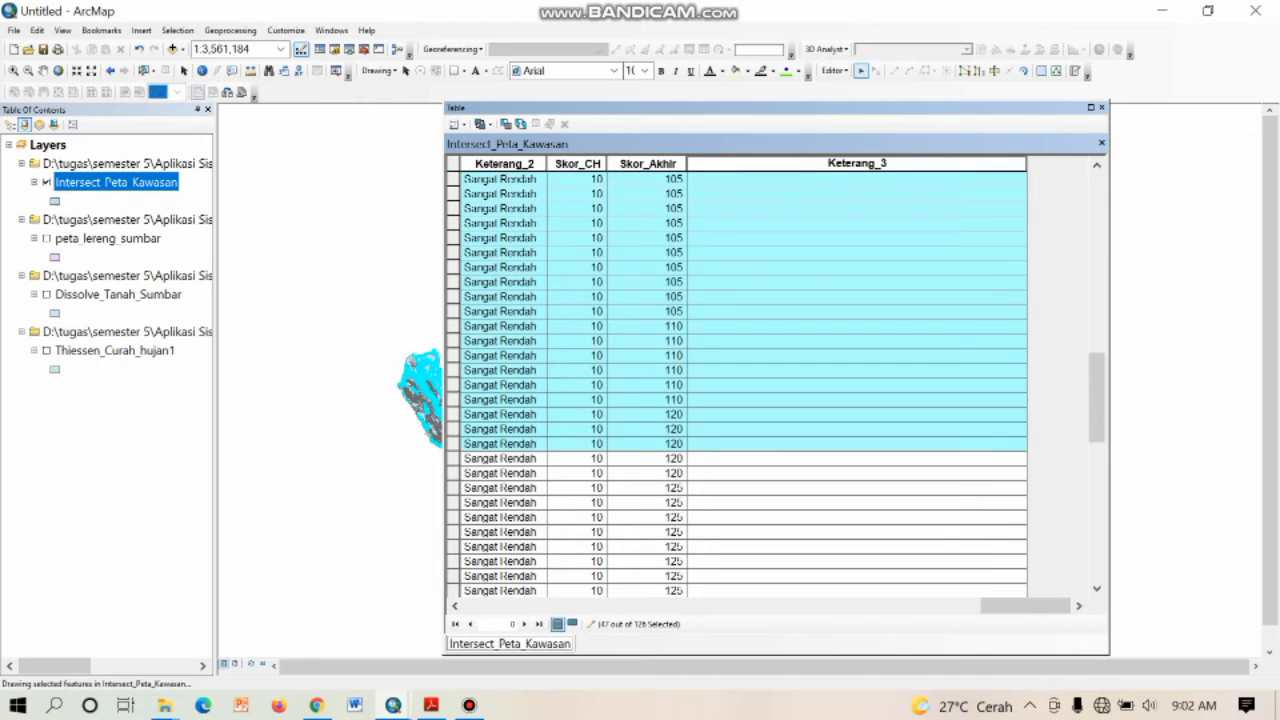
{"action": "scroll", "coordinate": [740, 385], "scroll_direction": "up", "scroll_amount": 4}
{"action": "scroll", "coordinate": [740, 385], "scroll_direction": "up", "scroll_amount": 8}
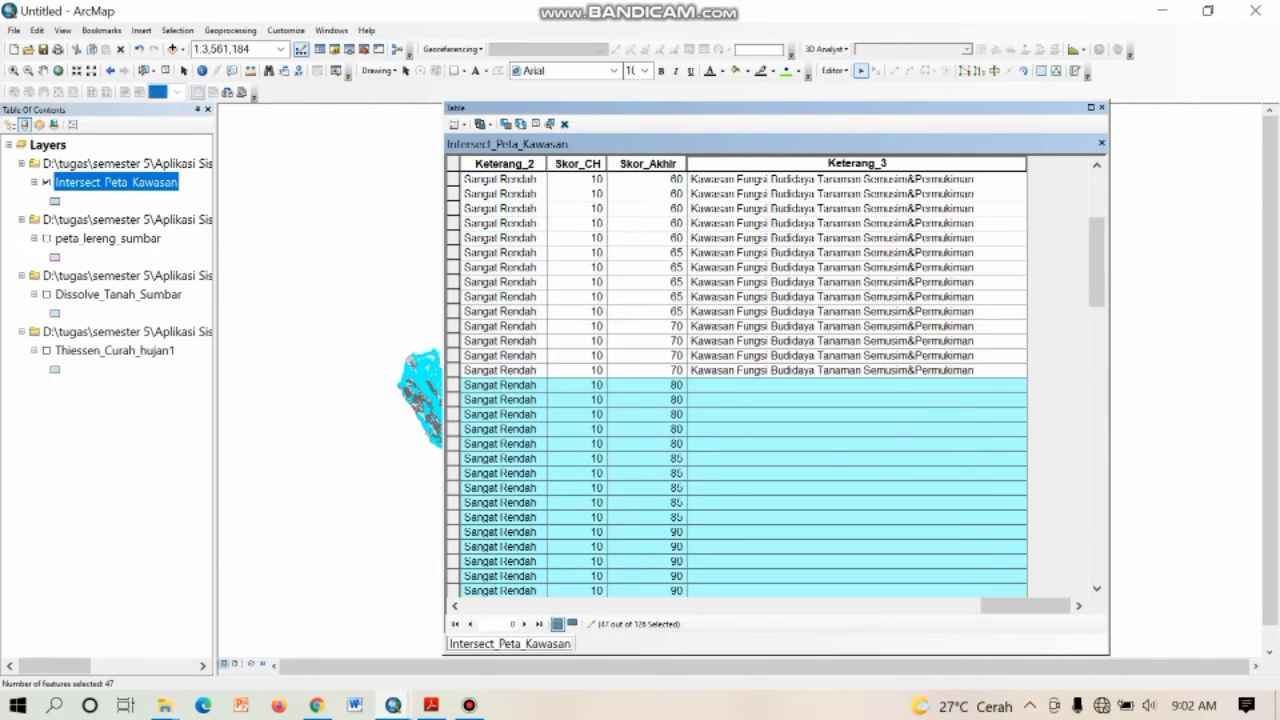
{"action": "left_click_drag", "start_coordinate": [453, 385], "coordinate": [453, 487]}
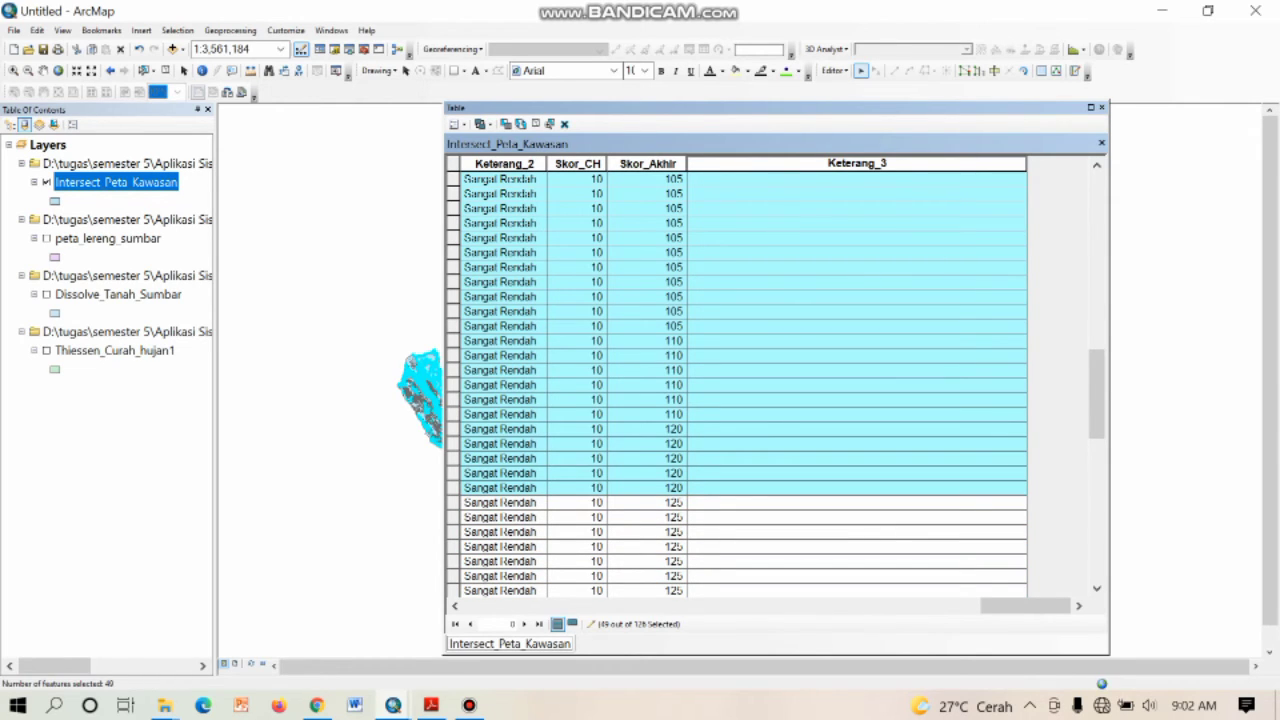
Step: Fill Keterang_3 of the selected records with "Kawasan Fungsi Budidaya Tanaman Tahunan" using the Field Calculator, checking the class name in the Adobe Reader PDF
{"action": "right_click", "coordinate": [838, 165]}
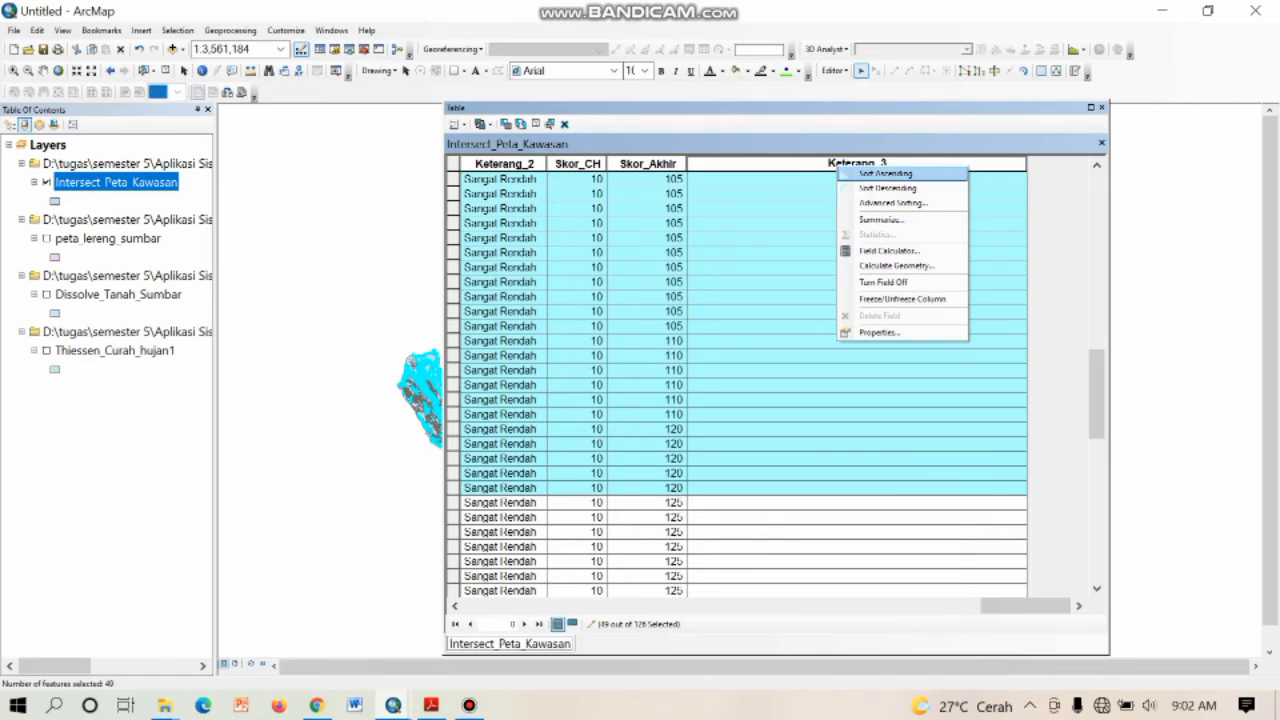
{"action": "left_click", "coordinate": [880, 251]}
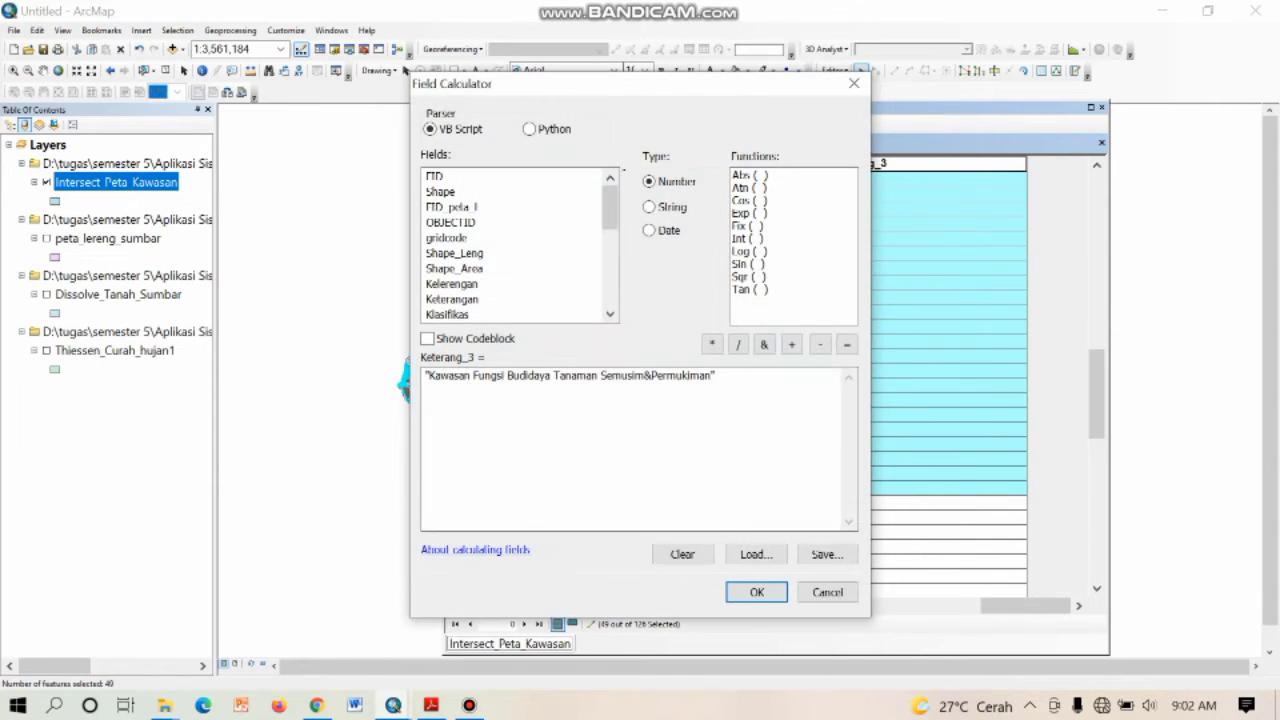
{"action": "left_click", "coordinate": [431, 705]}
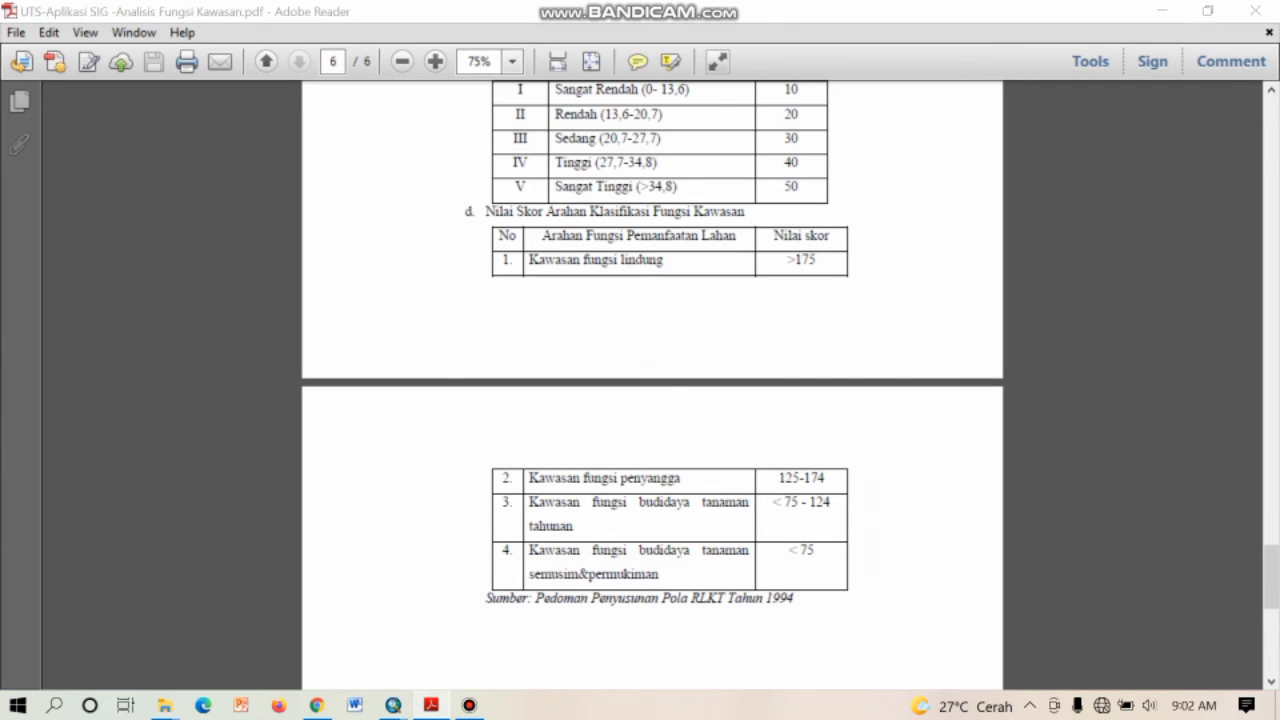
{"action": "left_click", "coordinate": [431, 705]}
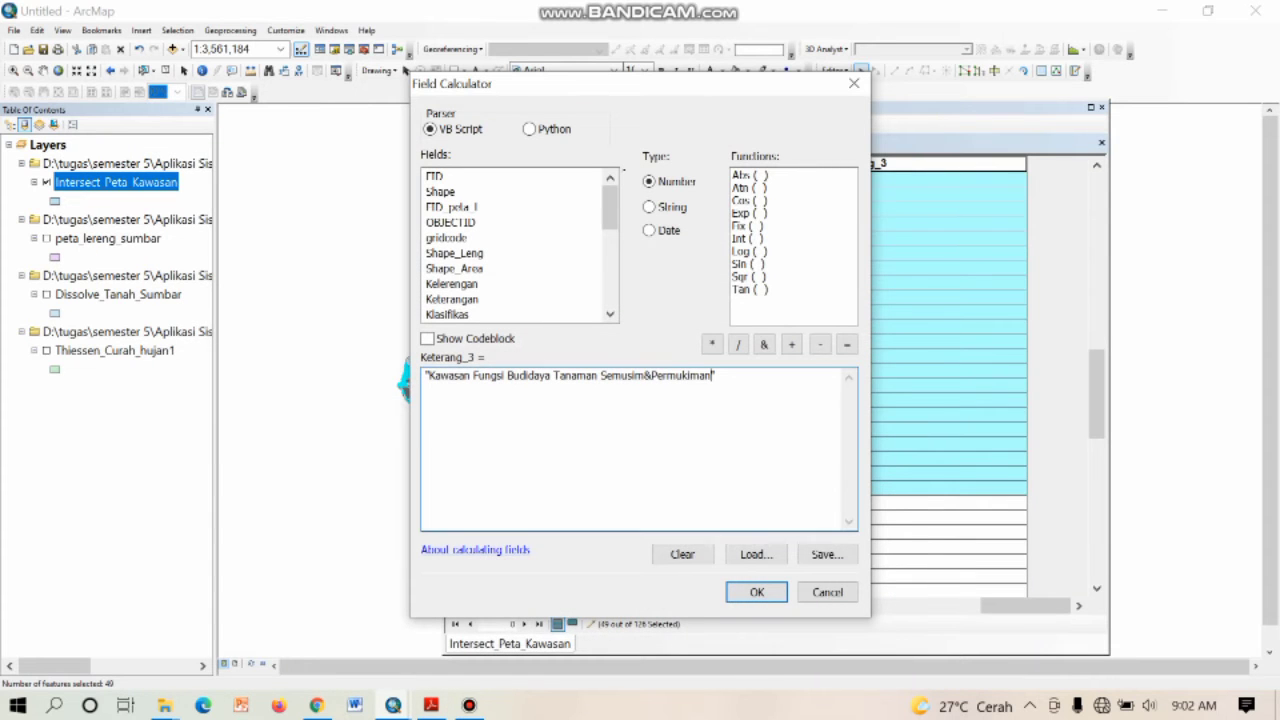
{"action": "key", "text": "BackSpace"}
{"action": "key", "text": "BackSpace"}
{"action": "key", "text": "BackSpace"}
{"action": "key", "text": "BackSpace"}
{"action": "key", "text": "BackSpace"}
{"action": "key", "text": "BackSpace"}
{"action": "key", "text": "BackSpace"}
{"action": "key", "text": "BackSpace"}
{"action": "key", "text": "BackSpace"}
{"action": "key", "text": "BackSpace"}
{"action": "key", "text": "BackSpace"}
{"action": "key", "text": "BackSpace"}
{"action": "key", "text": "BackSpace"}
{"action": "key", "text": "BackSpace"}
{"action": "key", "text": "BackSpace"}
{"action": "key", "text": "BackSpace"}
{"action": "key", "text": "BackSpace"}
{"action": "key", "text": "BackSpace"}
{"action": "type", "text": "Tah"}
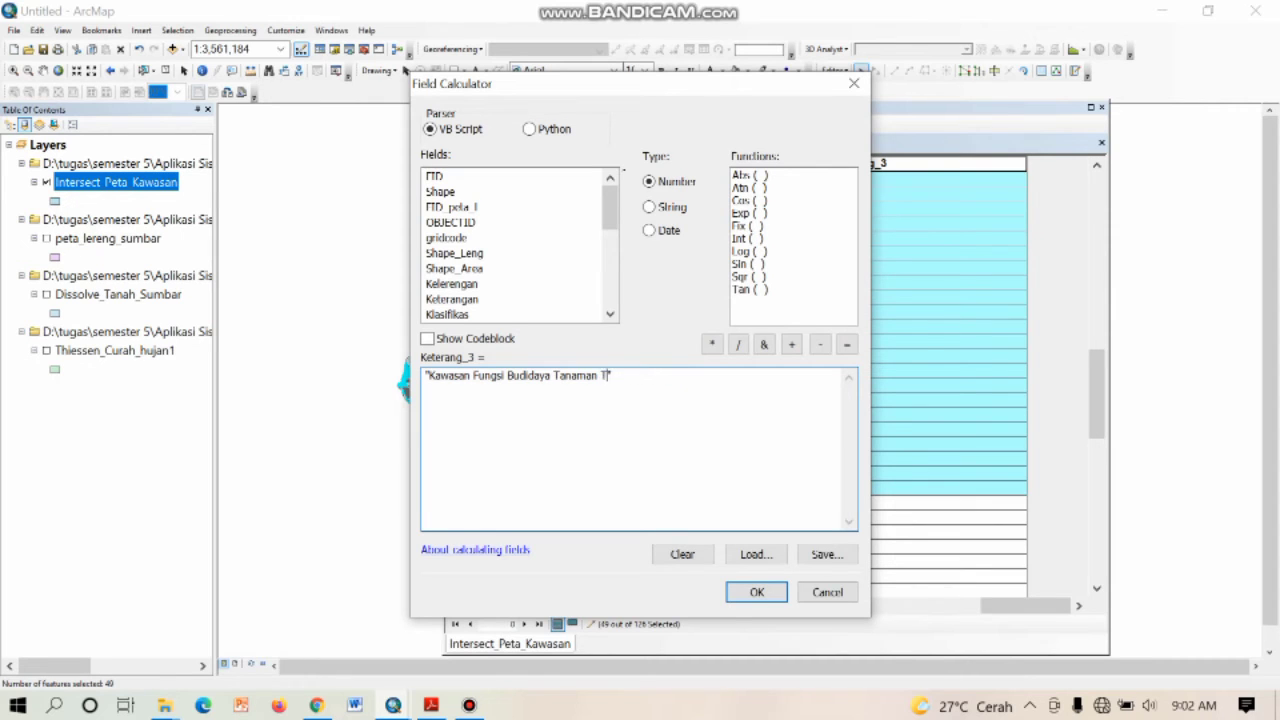
{"action": "type", "text": "unan"}
{"action": "left_click", "coordinate": [757, 592]}
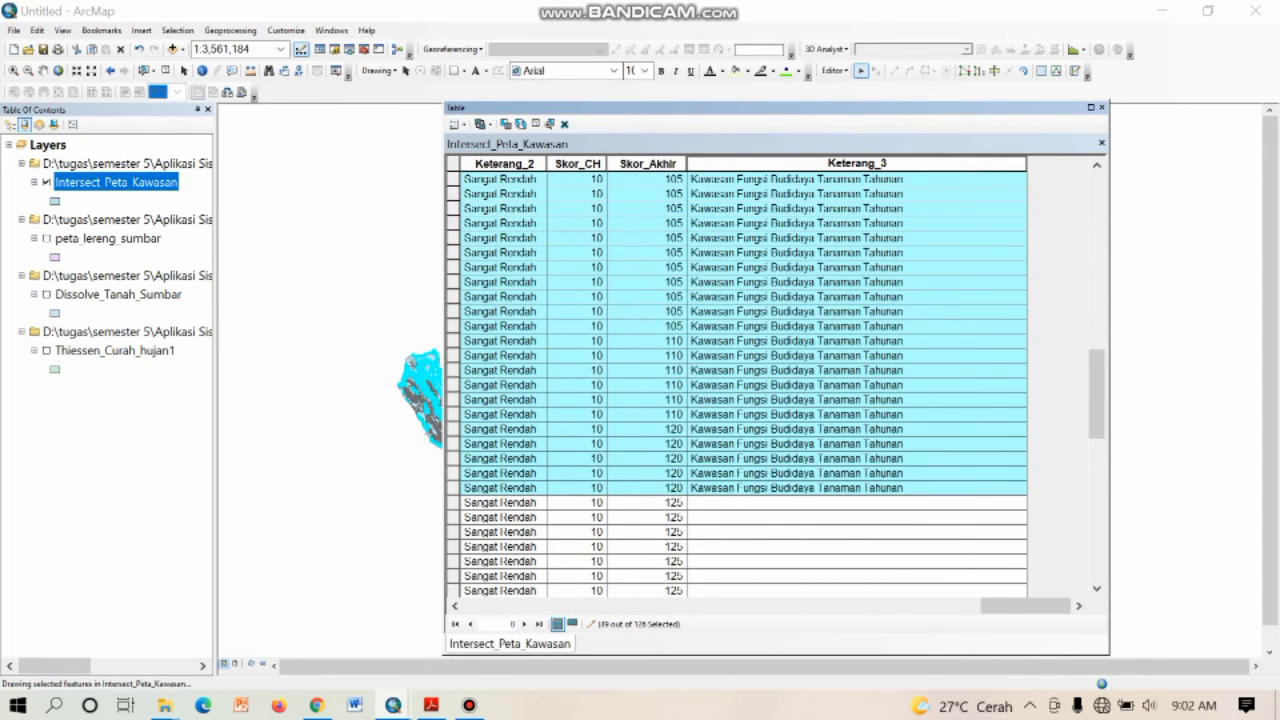
Step: Check the 125-174 score class in the Adobe Reader PDF and select all ArcMap table records with Skor_Akhir from 125 to 170
{"action": "scroll", "coordinate": [736, 380], "scroll_direction": "down", "scroll_amount": 4}
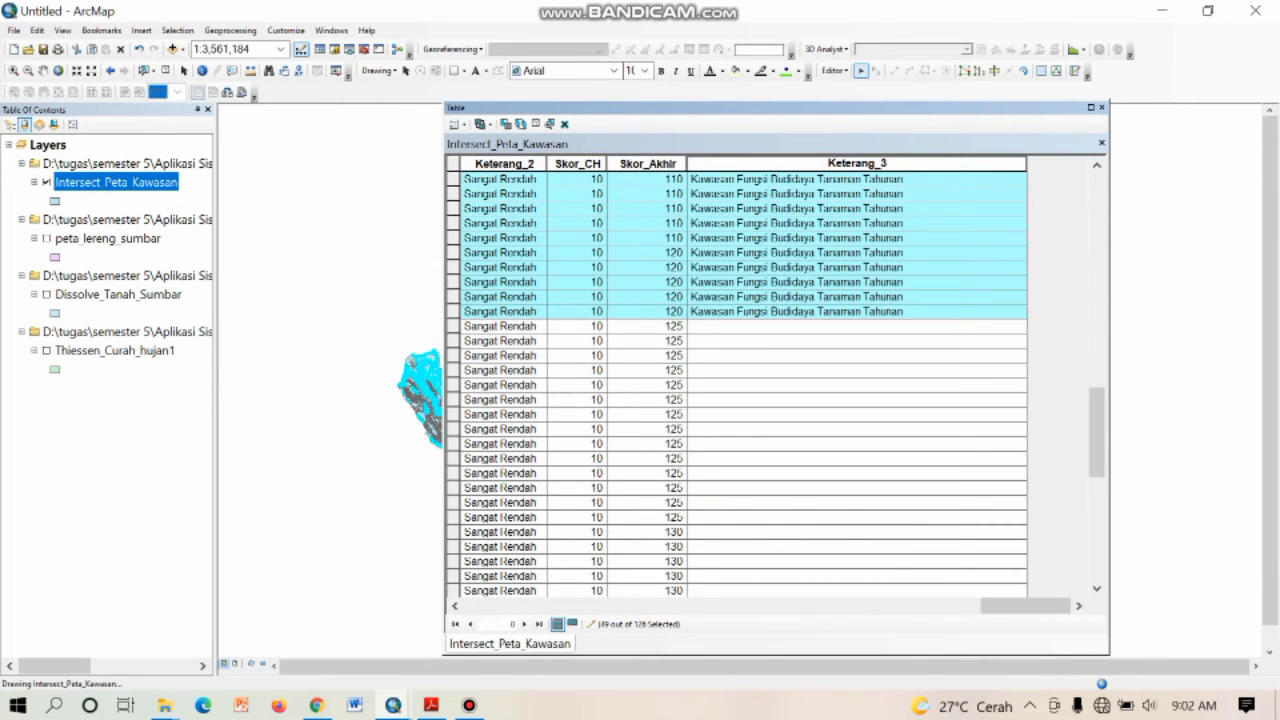
{"action": "key", "text": "alt+Tab"}
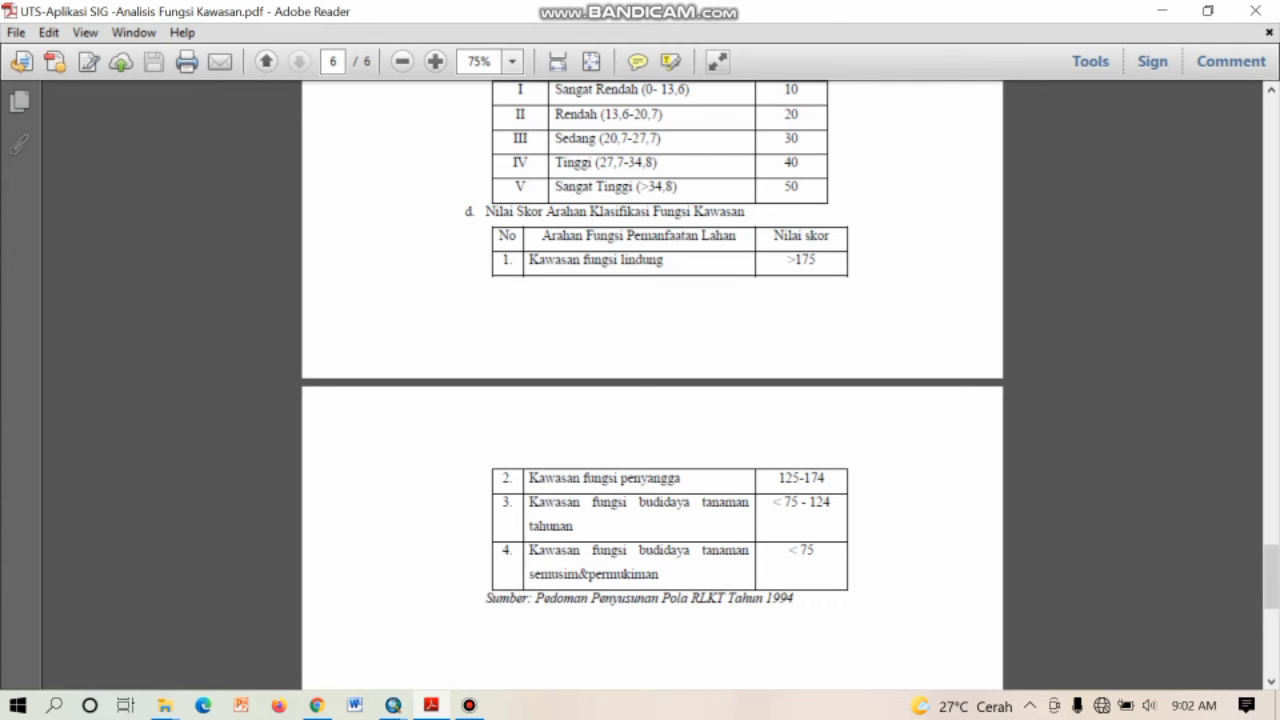
{"action": "key", "text": "alt+Tab"}
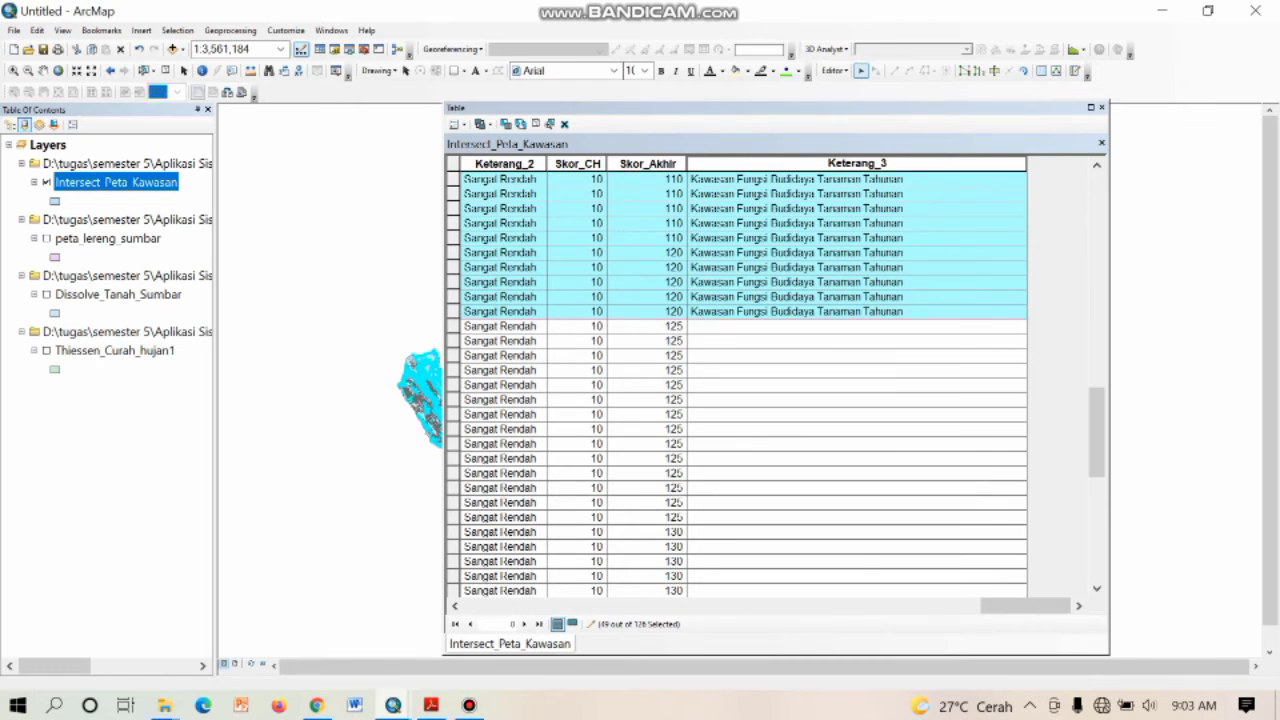
{"action": "left_click_drag", "start_coordinate": [453, 326], "coordinate": [453, 532]}
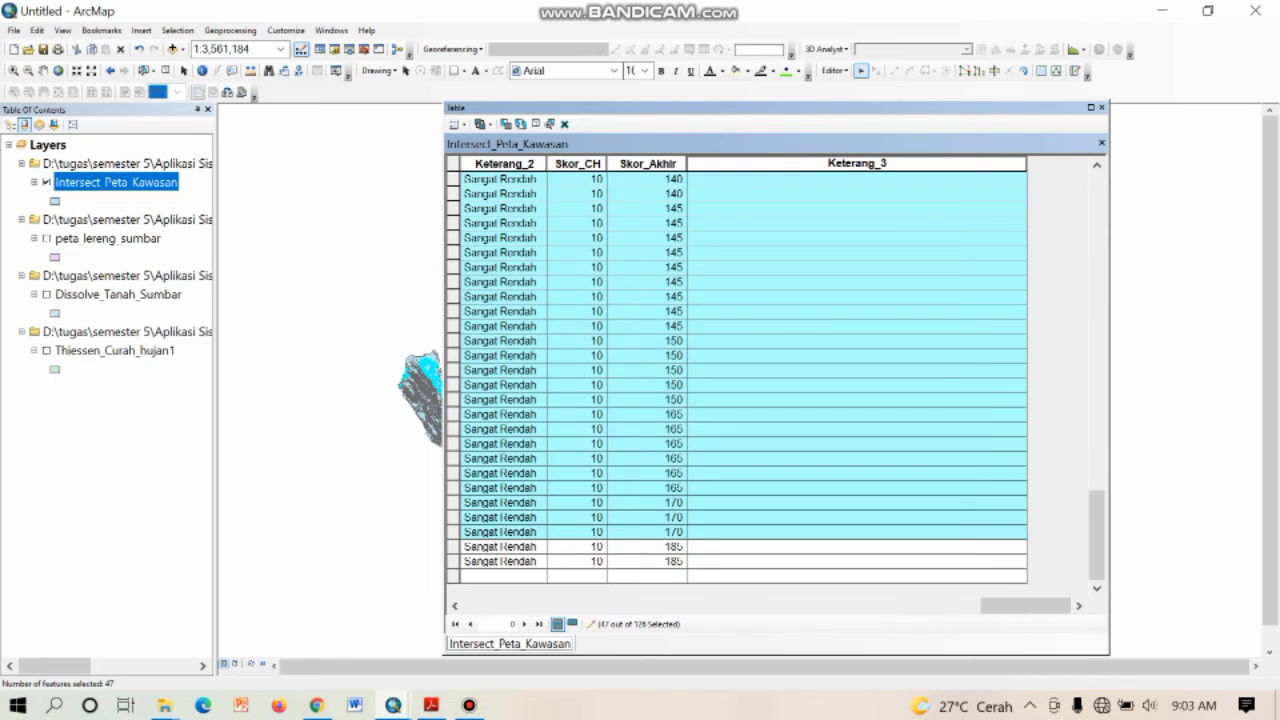
Step: Fill Keterang_3 of the selected records with "Kawasan Fungsi Penyangga" using the Field Calculator, checking the class name in the Adobe Reader PDF
{"action": "right_click", "coordinate": [858, 165]}
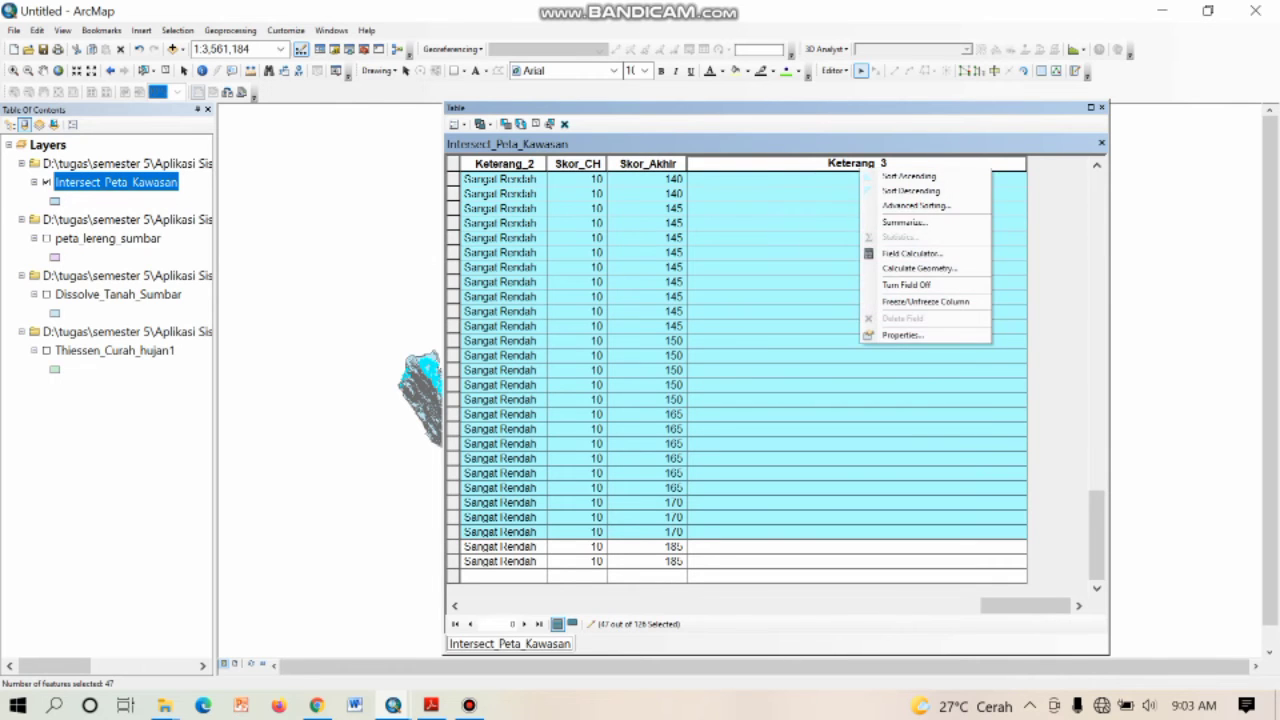
{"action": "left_click", "coordinate": [905, 254]}
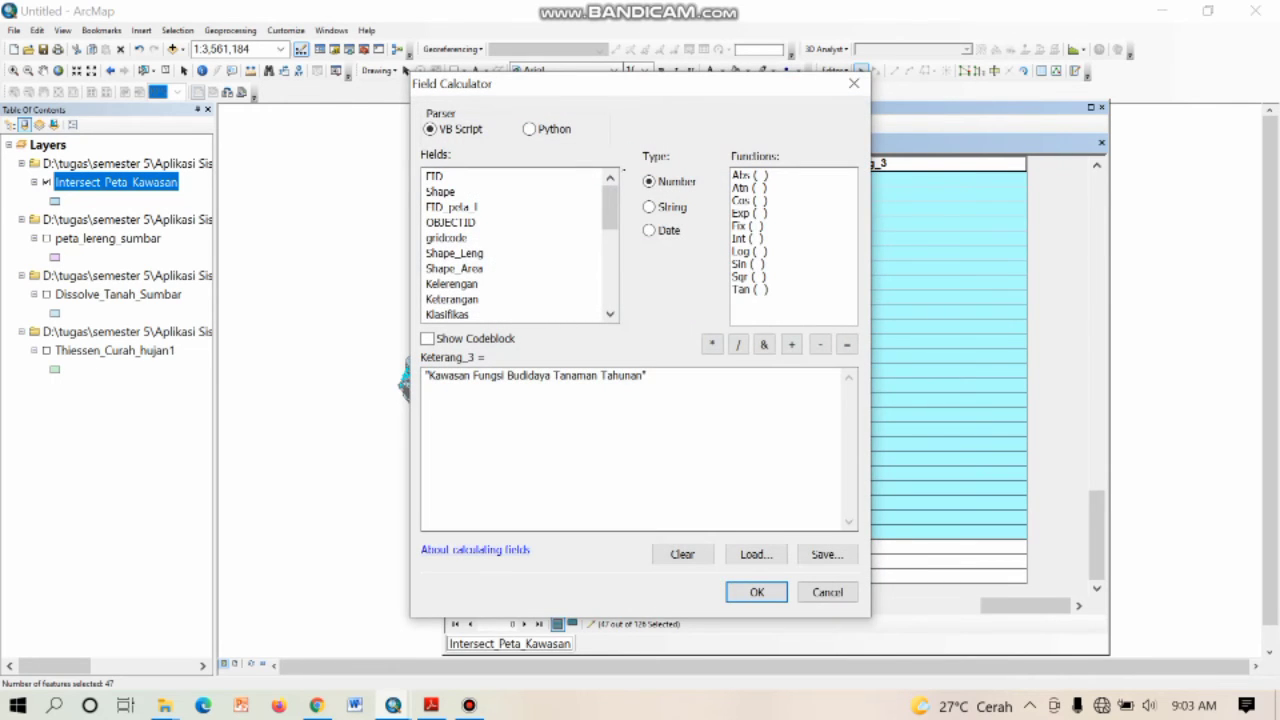
{"action": "left_click", "coordinate": [431, 705]}
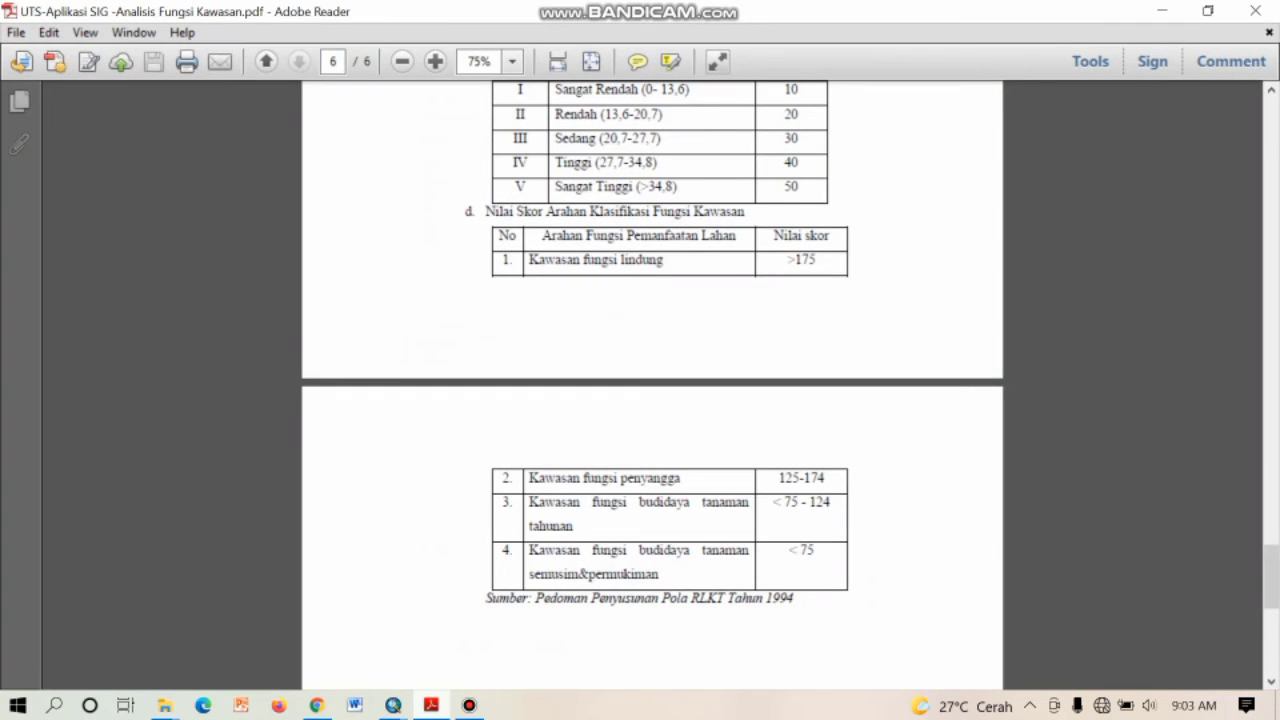
{"action": "key", "text": "alt+Tab"}
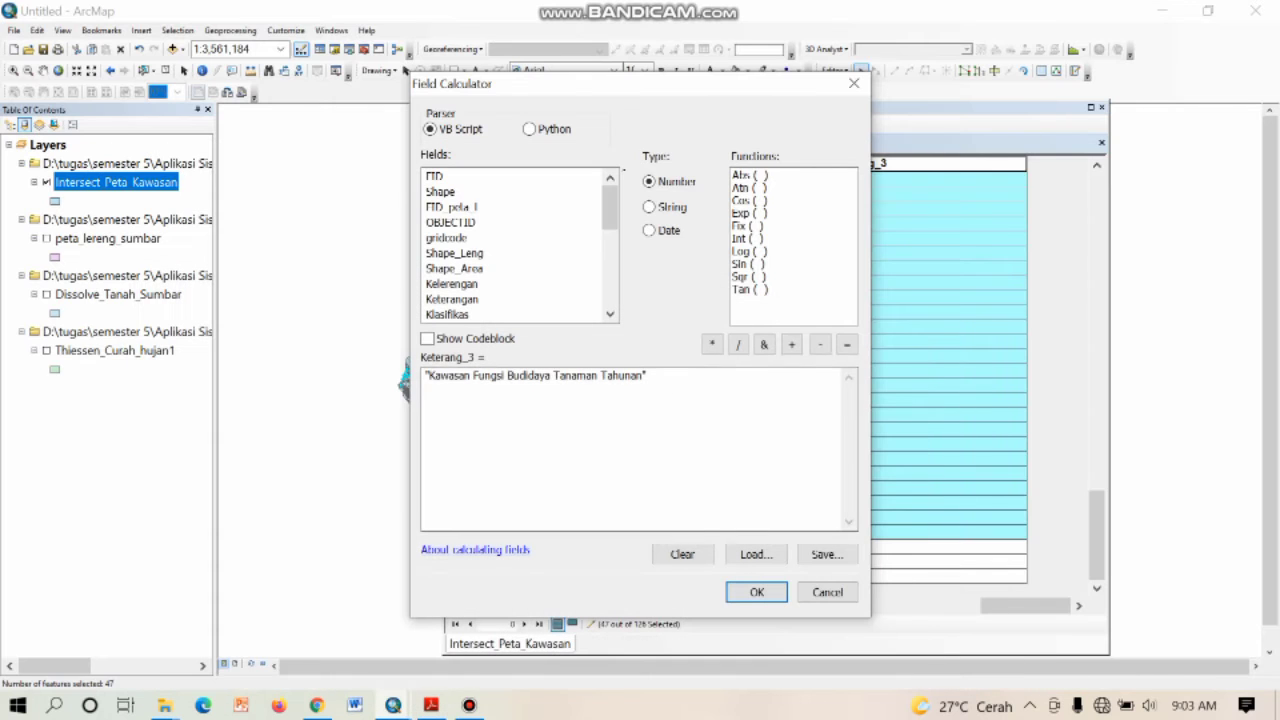
{"action": "key", "text": "BackSpace"}
{"action": "key", "text": "BackSpace"}
{"action": "key", "text": "BackSpace"}
{"action": "key", "text": "BackSpace"}
{"action": "key", "text": "BackSpace"}
{"action": "key", "text": "BackSpace"}
{"action": "key", "text": "BackSpace"}
{"action": "key", "text": "BackSpace"}
{"action": "key", "text": "BackSpace"}
{"action": "key", "text": "BackSpace"}
{"action": "key", "text": "BackSpace"}
{"action": "key", "text": "BackSpace"}
{"action": "key", "text": "BackSpace"}
{"action": "key", "text": "BackSpace"}
{"action": "key", "text": "BackSpace"}
{"action": "key", "text": "BackSpace"}
{"action": "key", "text": "BackSpace"}
{"action": "key", "text": "BackSpace"}
{"action": "key", "text": "BackSpace"}
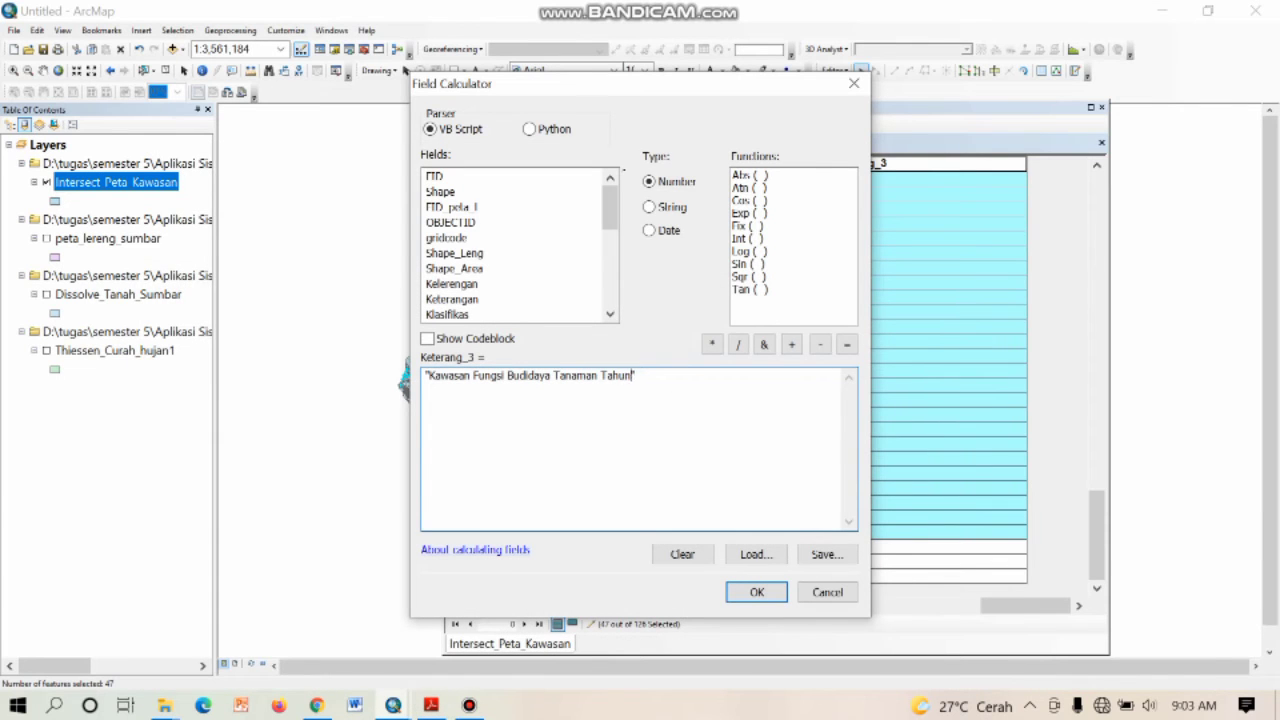
{"action": "key", "text": "BackSpace"}
{"action": "key", "text": "BackSpace"}
{"action": "key", "text": "BackSpace"}
{"action": "key", "text": "BackSpace"}
{"action": "key", "text": "BackSpace"}
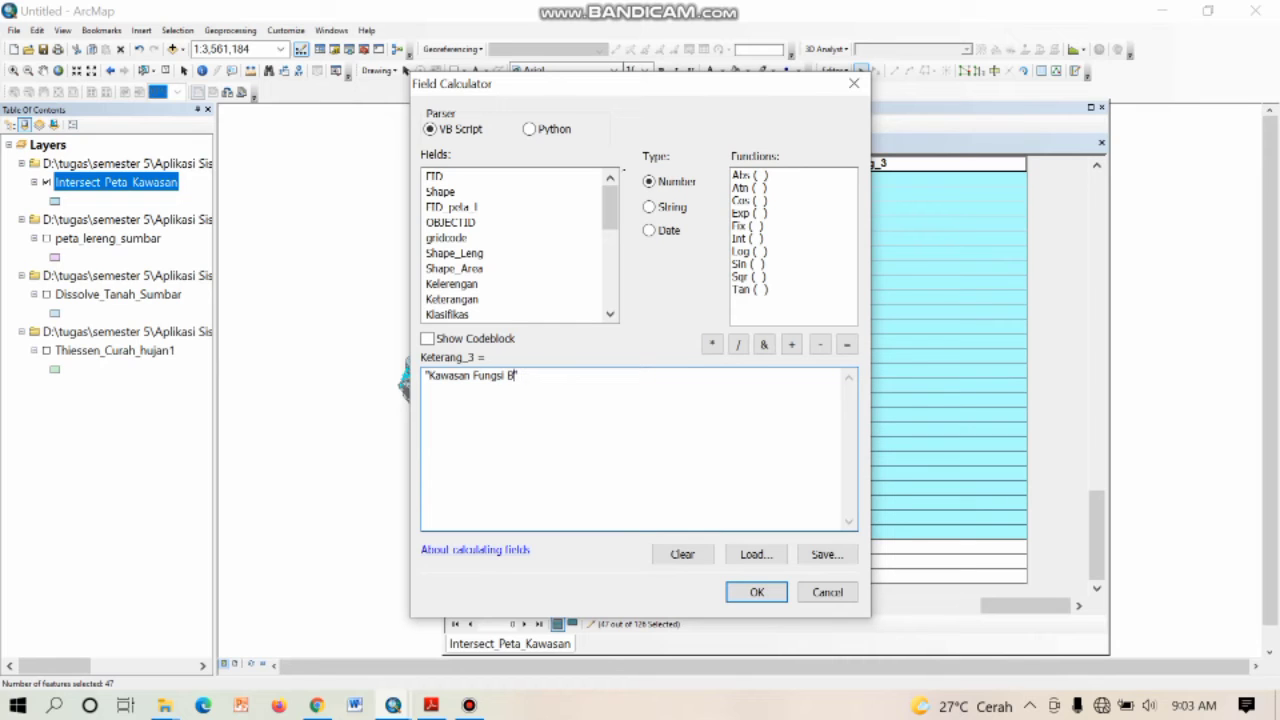
{"action": "type", "text": "Penyangga"}
{"action": "left_click", "coordinate": [431, 705]}
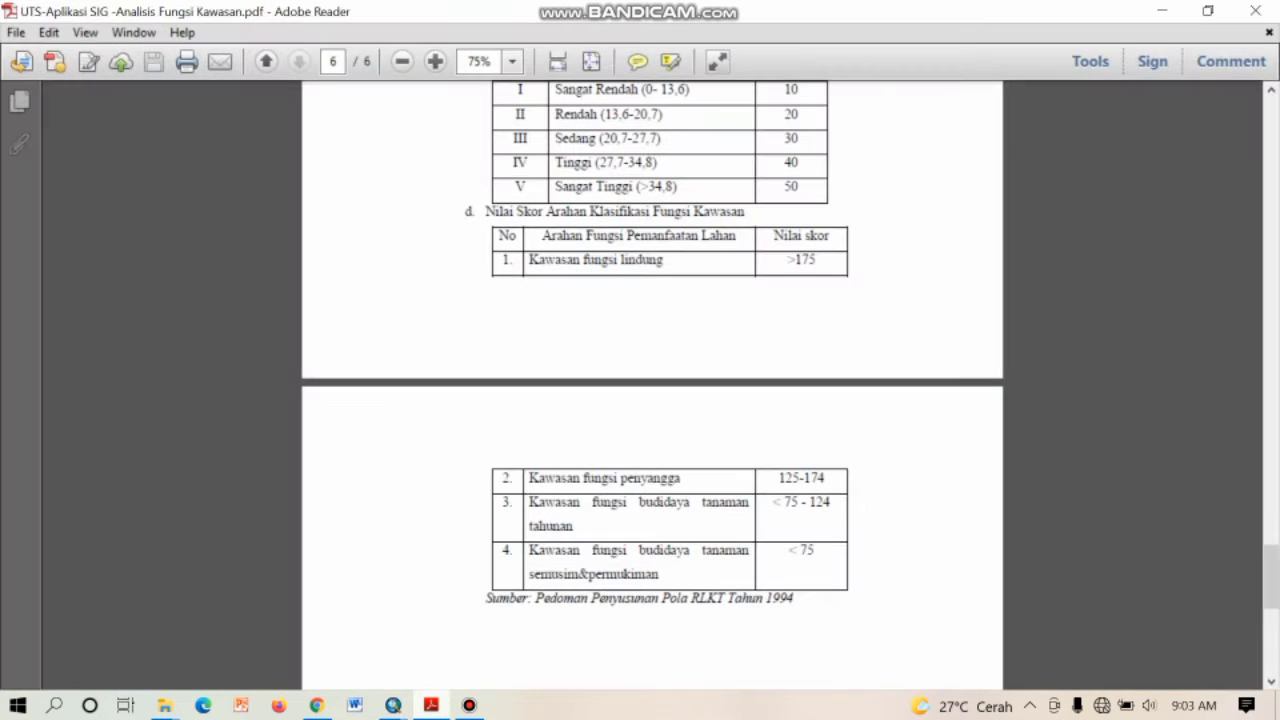
{"action": "key", "text": "alt+Tab"}
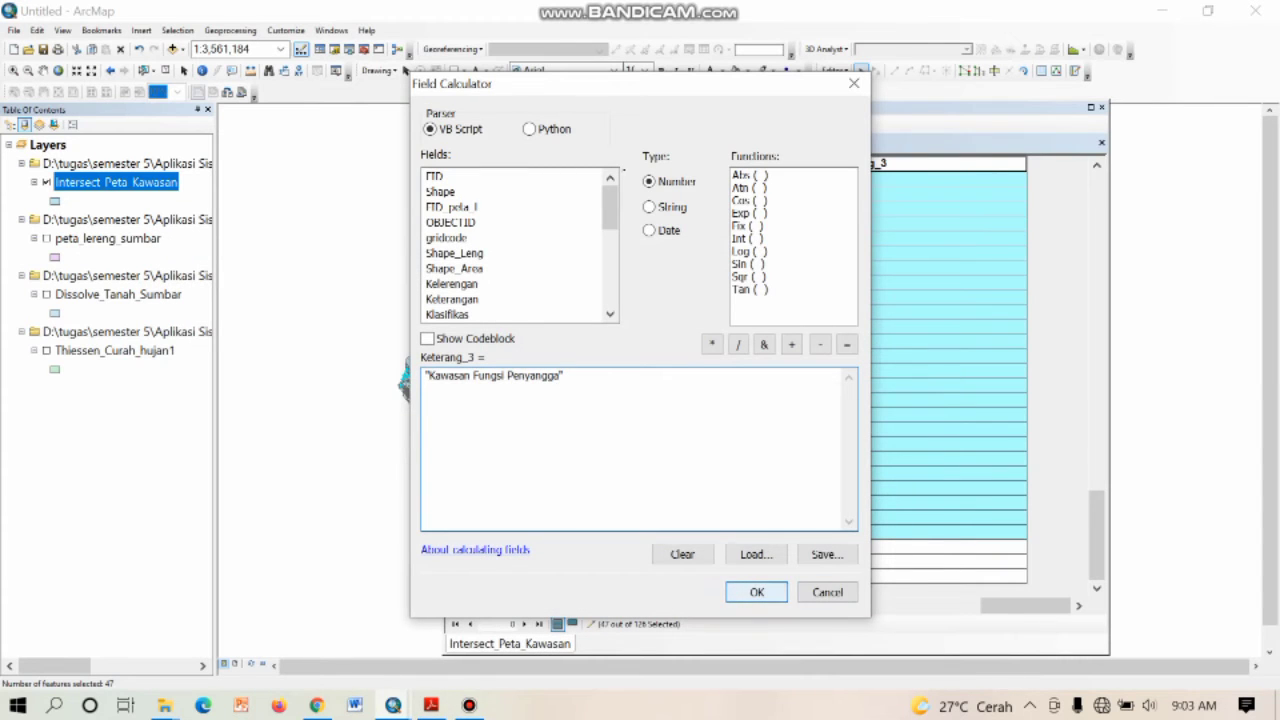
{"action": "left_click", "coordinate": [757, 592]}
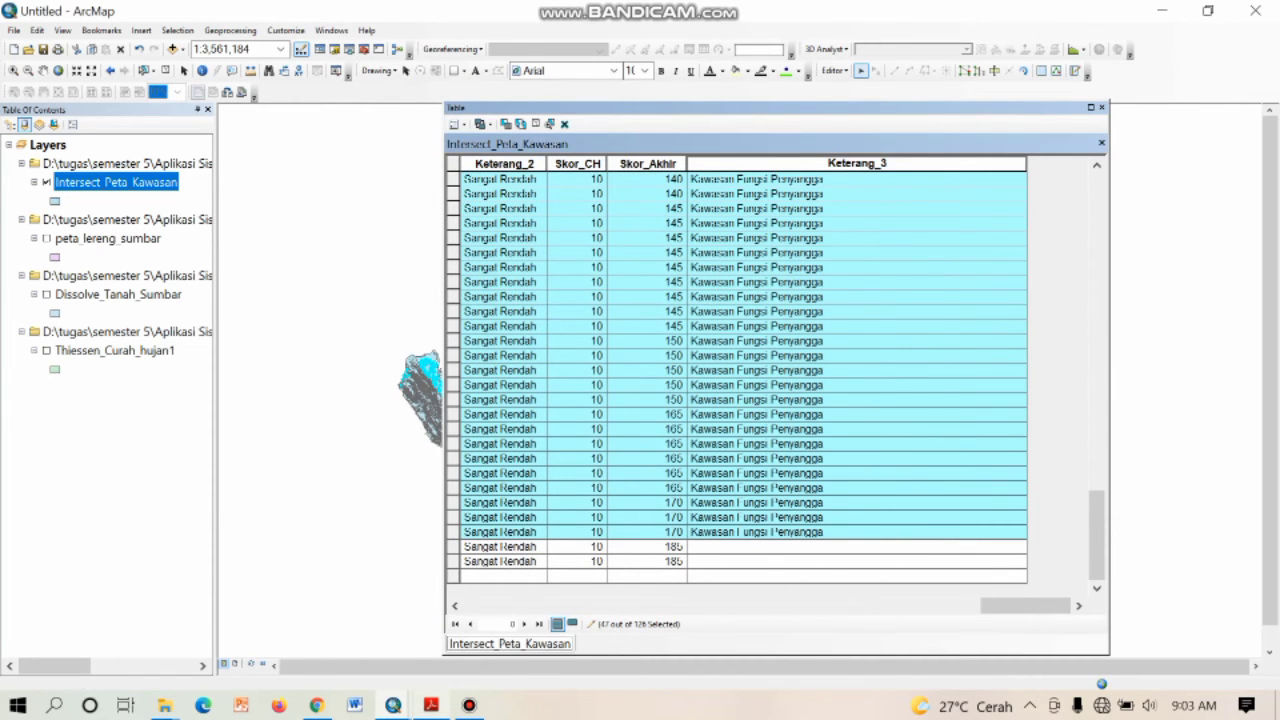
Step: Check the highest score class in the Adobe Reader PDF and select the two ArcMap table records with Skor_Akhir 185
{"action": "left_click", "coordinate": [431, 705]}
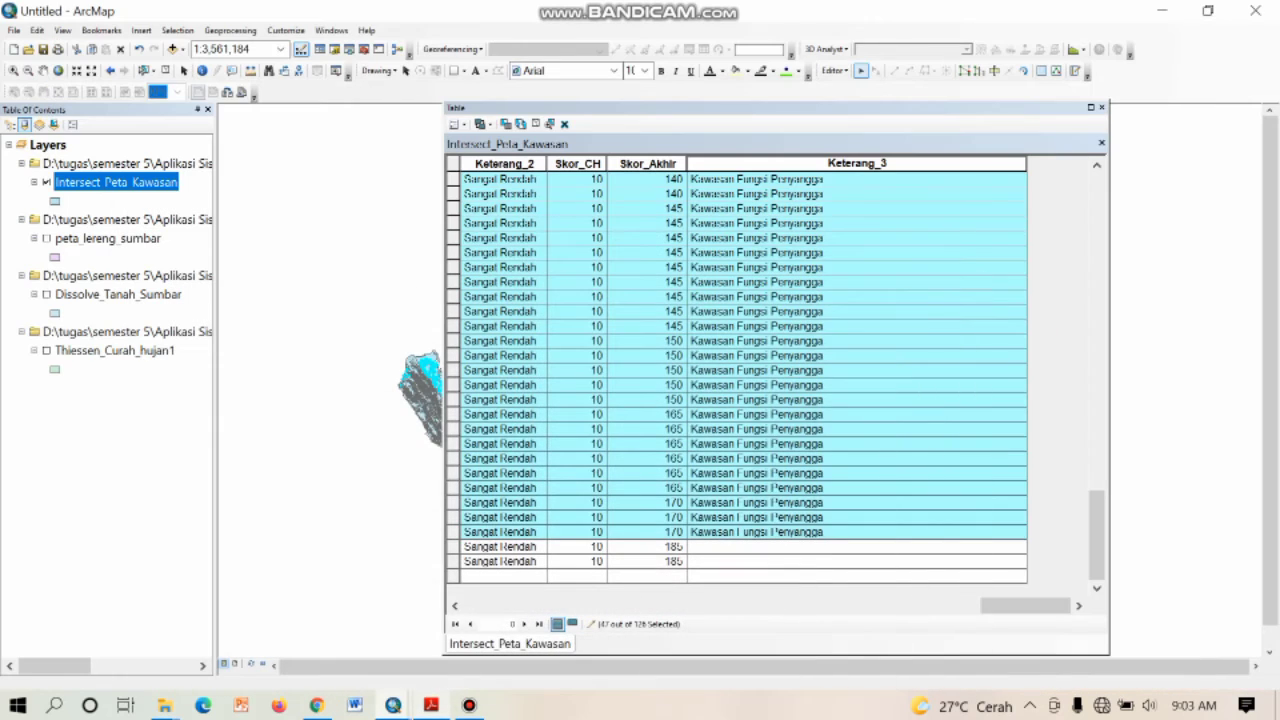
{"action": "key", "text": "alt+Tab"}
{"action": "left_click_drag", "start_coordinate": [453, 547], "coordinate": [453, 562]}
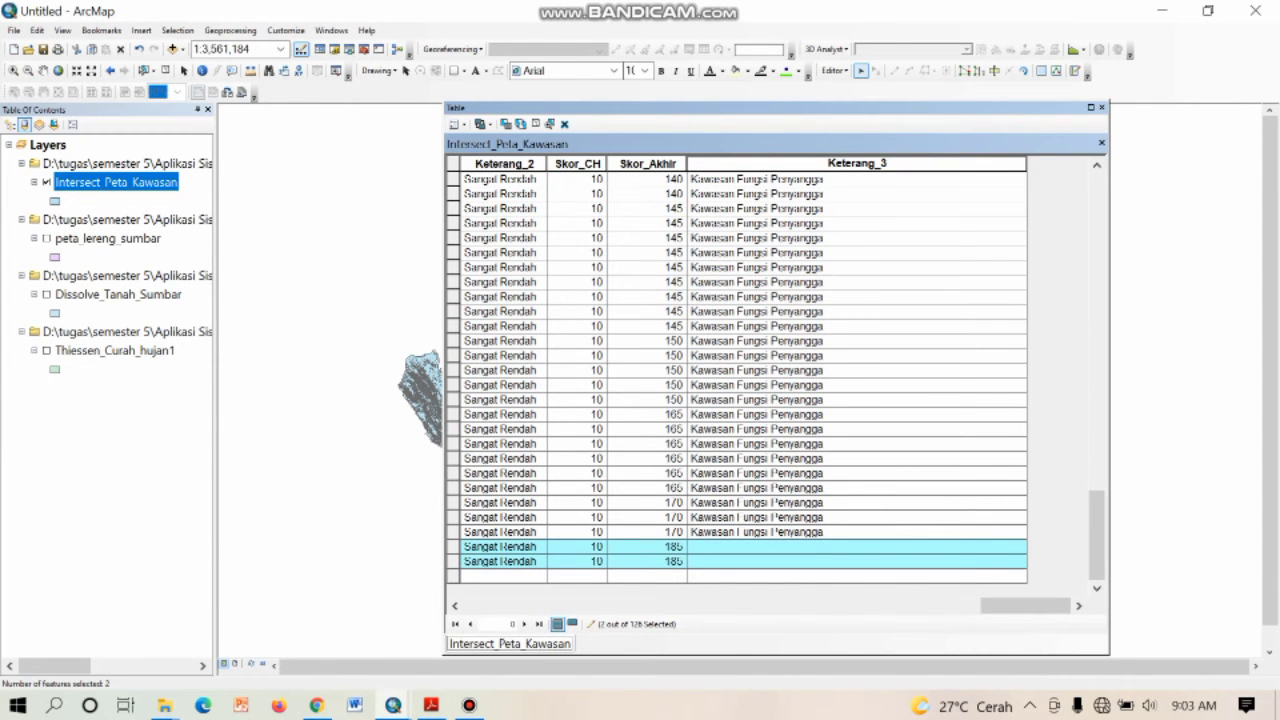
Step: Fill Keterang_3 of the selected records with "Kawasan Fungsi Lindung" using the Field Calculator
{"action": "right_click", "coordinate": [824, 165]}
{"action": "left_click", "coordinate": [862, 255]}
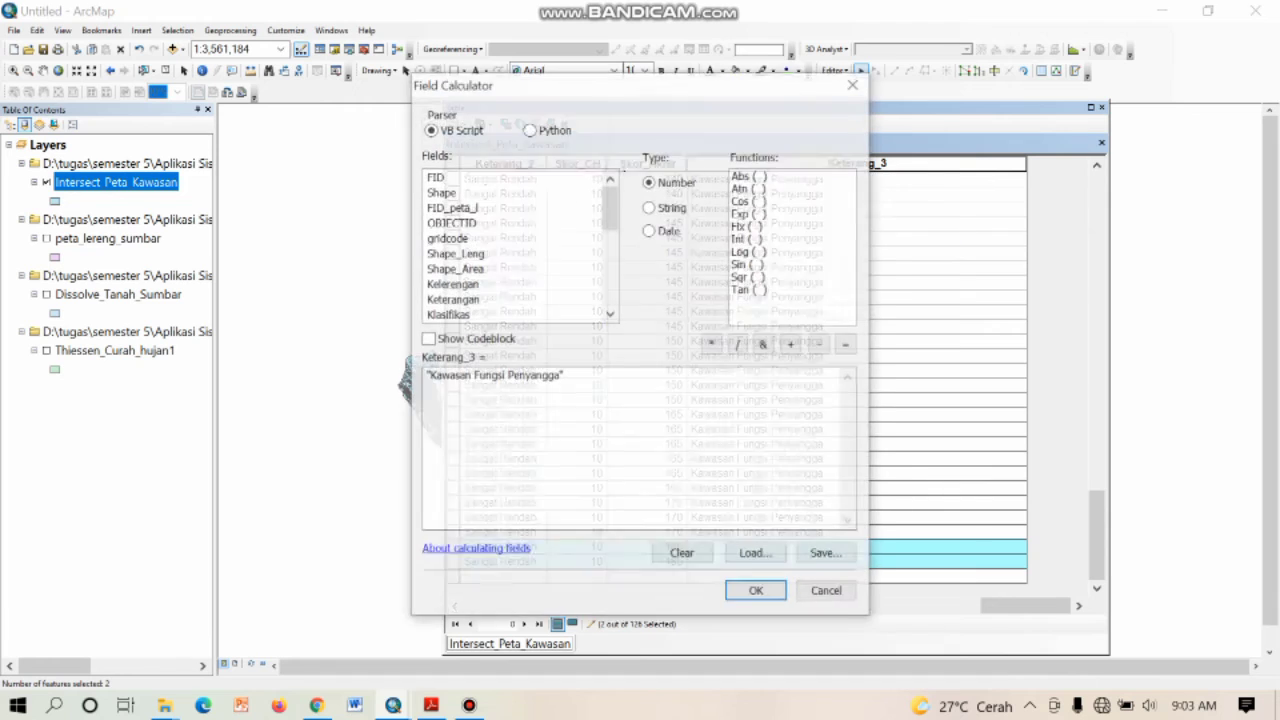
{"action": "key", "text": "BackSpace"}
{"action": "key", "text": "BackSpace"}
{"action": "key", "text": "BackSpace"}
{"action": "key", "text": "BackSpace"}
{"action": "key", "text": "BackSpace"}
{"action": "key", "text": "BackSpace"}
{"action": "key", "text": "BackSpace"}
{"action": "key", "text": "BackSpace"}
{"action": "key", "text": "BackSpace"}
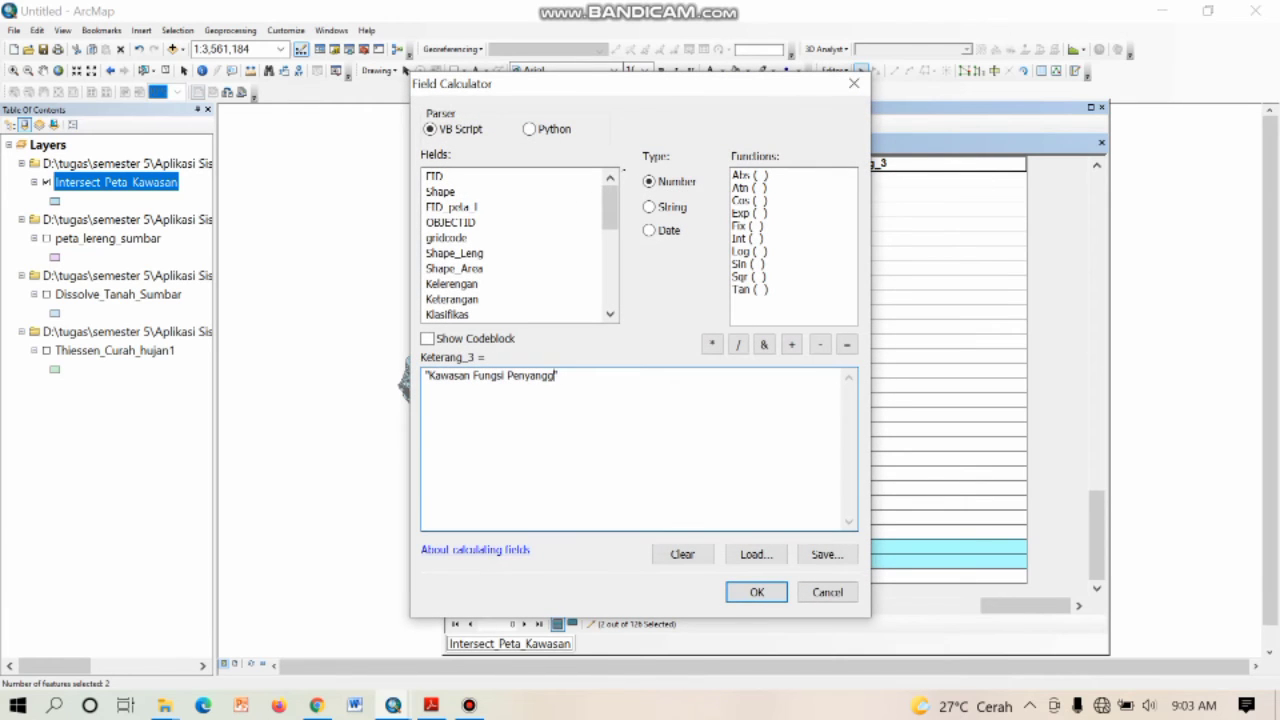
{"action": "type", "text": "Lindung"}
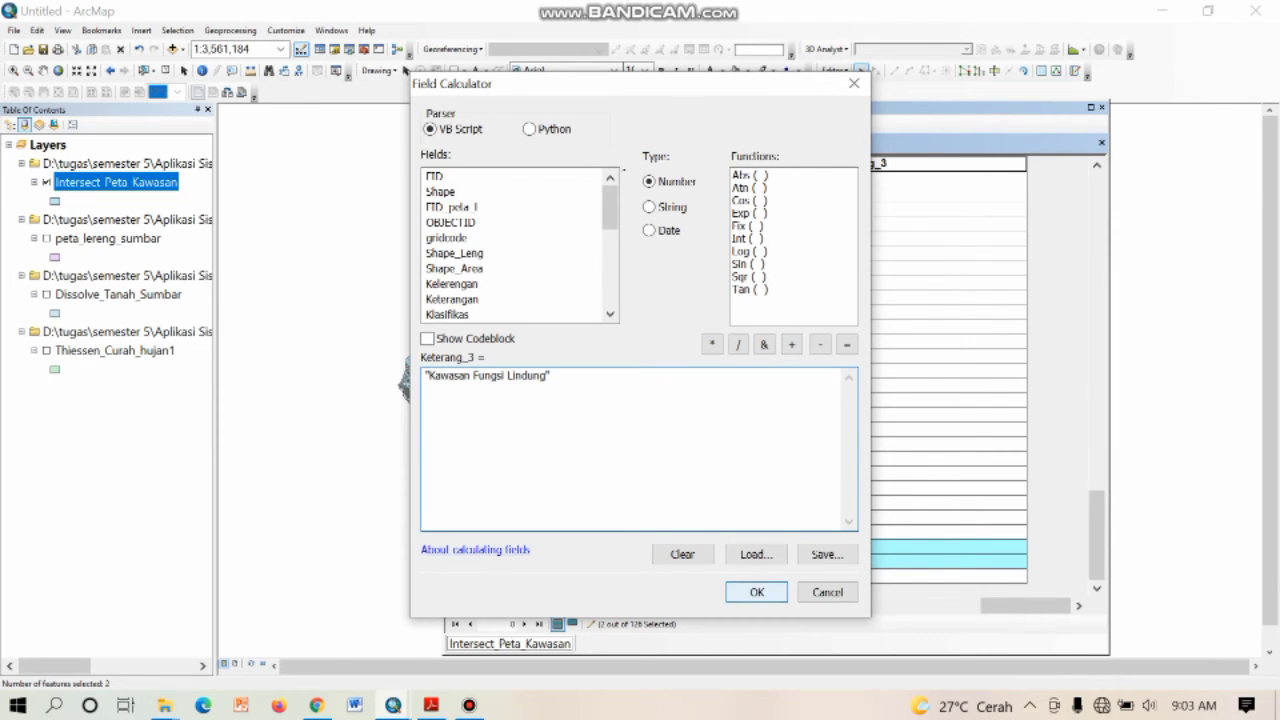
{"action": "left_click", "coordinate": [757, 592]}
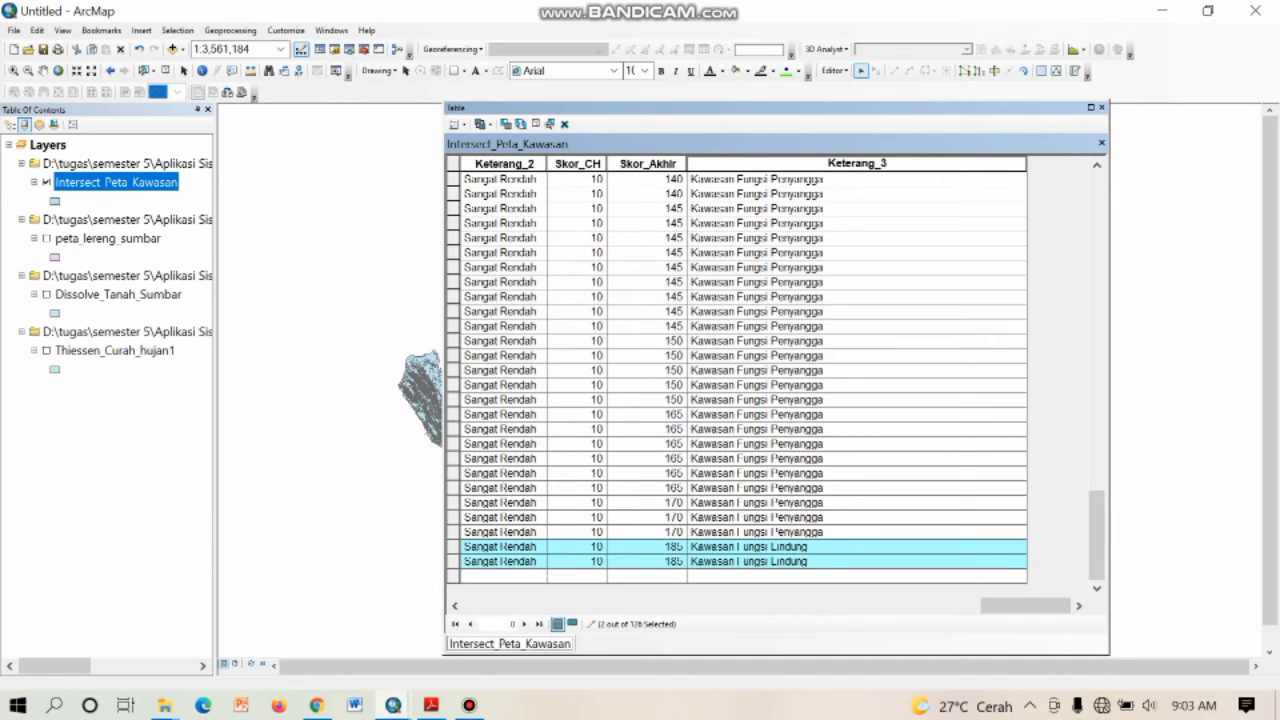
Step: Review the Keterang_3 classes throughout the ArcMap table and compare them with the score classes in the Adobe Reader PDF
{"action": "scroll", "coordinate": [735, 380], "scroll_direction": "up", "scroll_amount": 20}
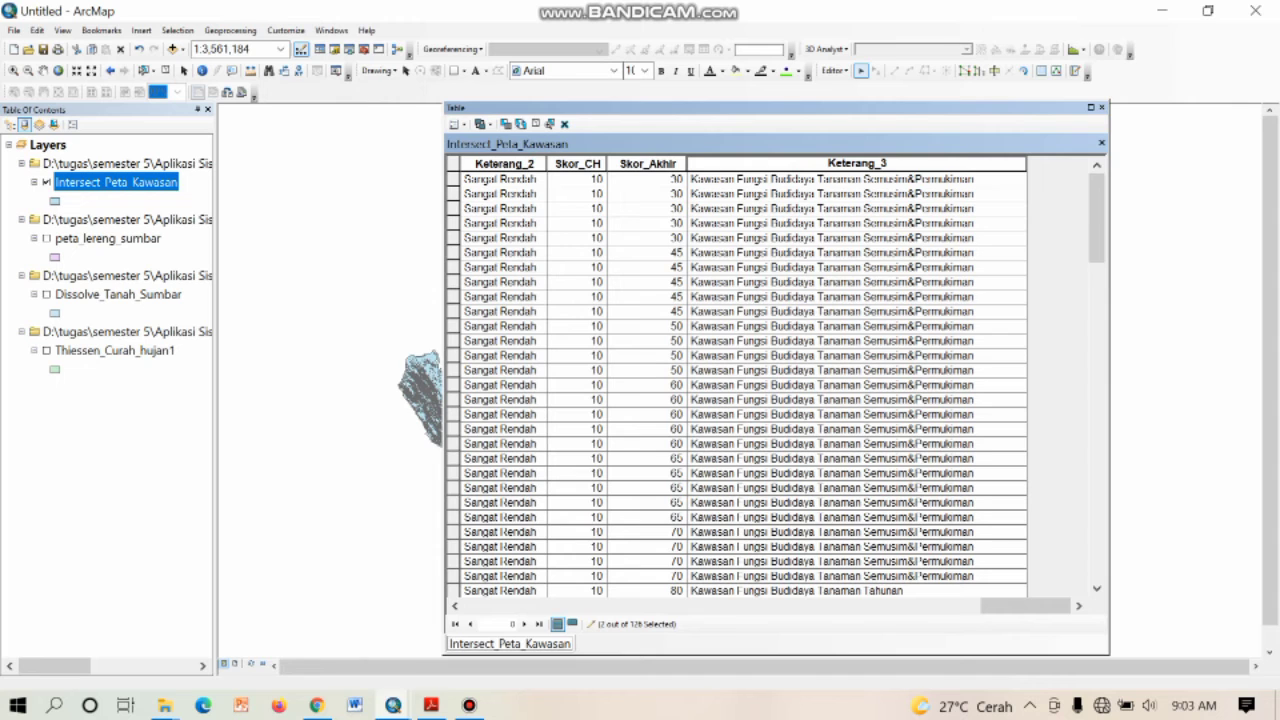
{"action": "scroll", "coordinate": [735, 380], "scroll_direction": "down", "scroll_amount": 5}
{"action": "scroll", "coordinate": [735, 380], "scroll_direction": "down", "scroll_amount": 15}
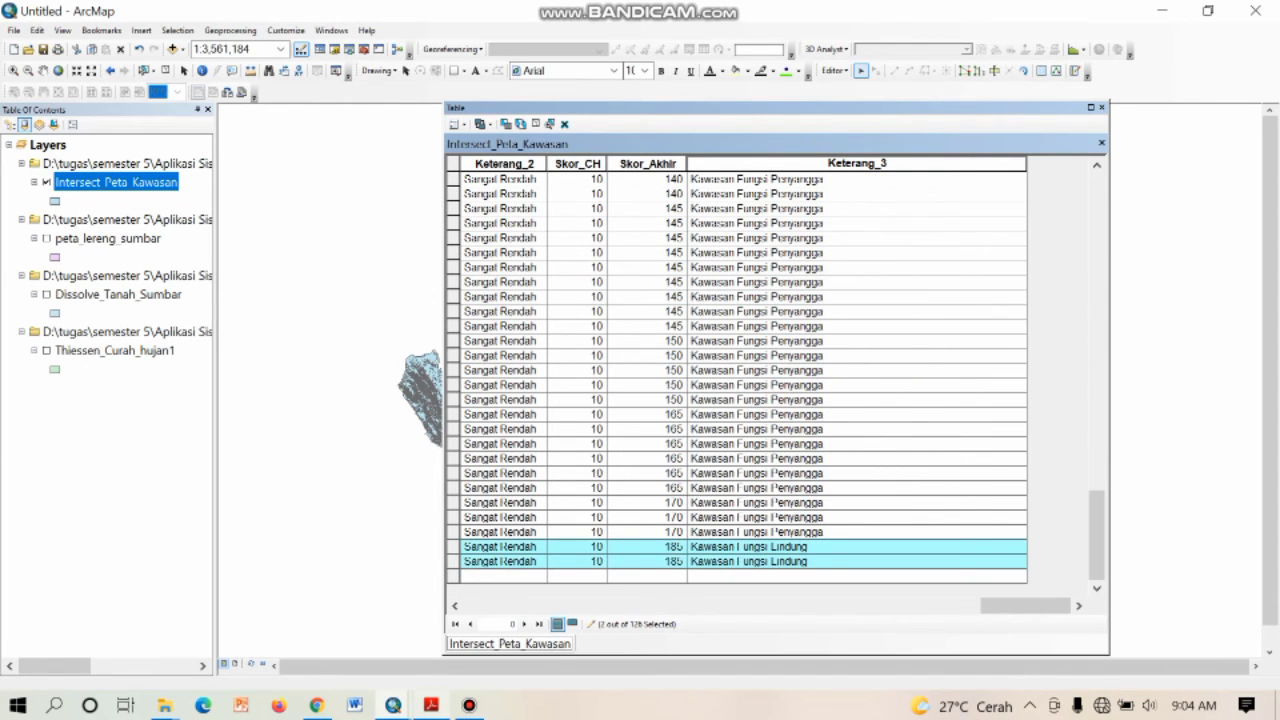
{"action": "left_click", "coordinate": [431, 706]}
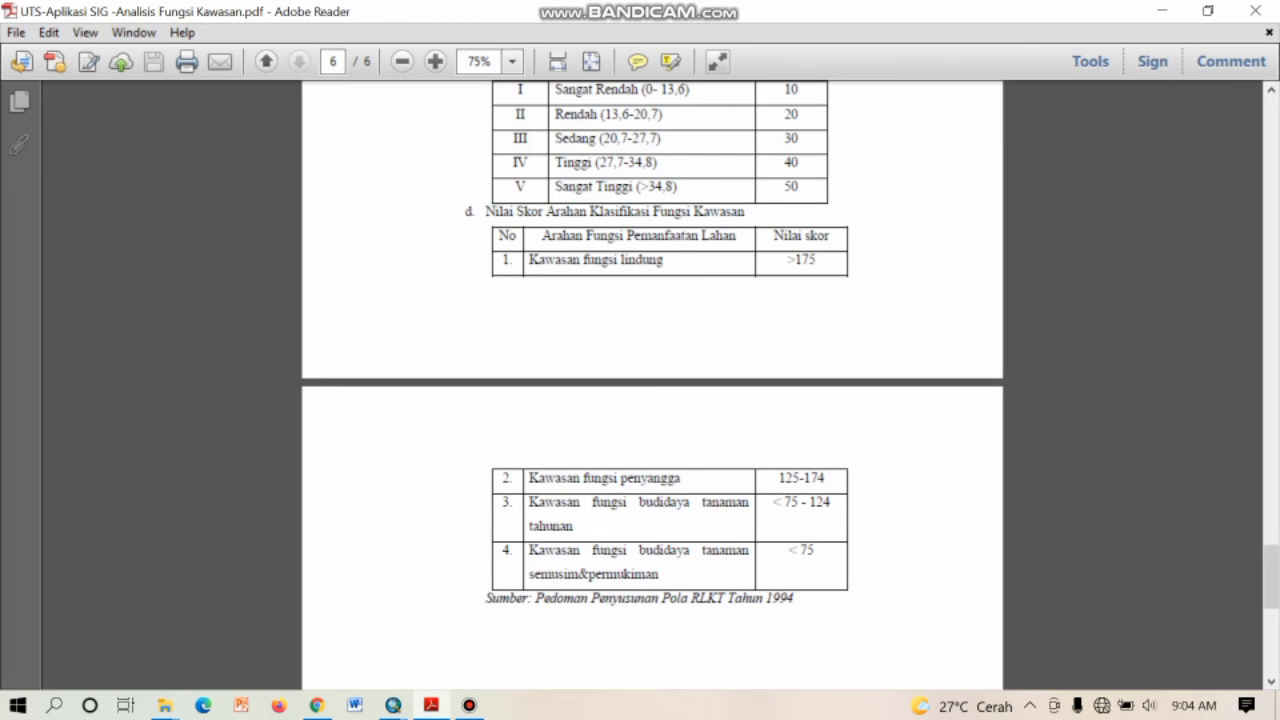
{"action": "left_click", "coordinate": [431, 706]}
{"action": "scroll", "coordinate": [735, 380], "scroll_direction": "up", "scroll_amount": 17}
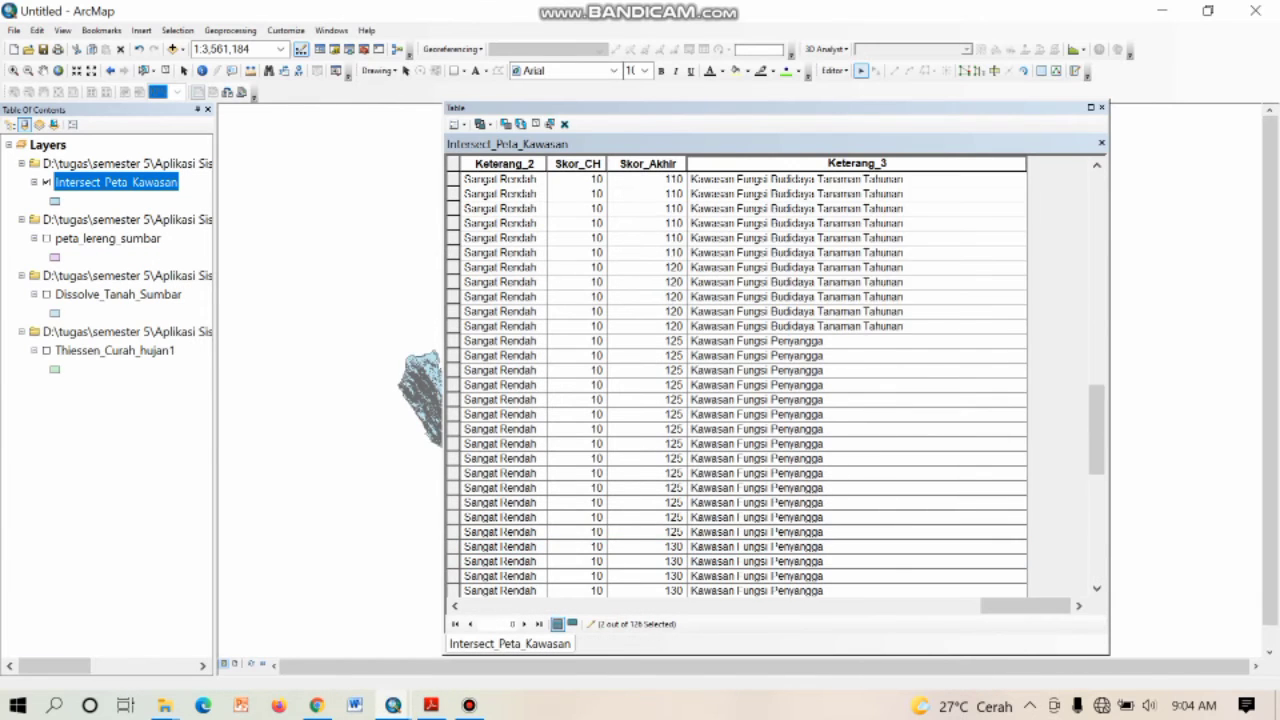
{"action": "scroll", "coordinate": [735, 380], "scroll_direction": "up", "scroll_amount": 5}
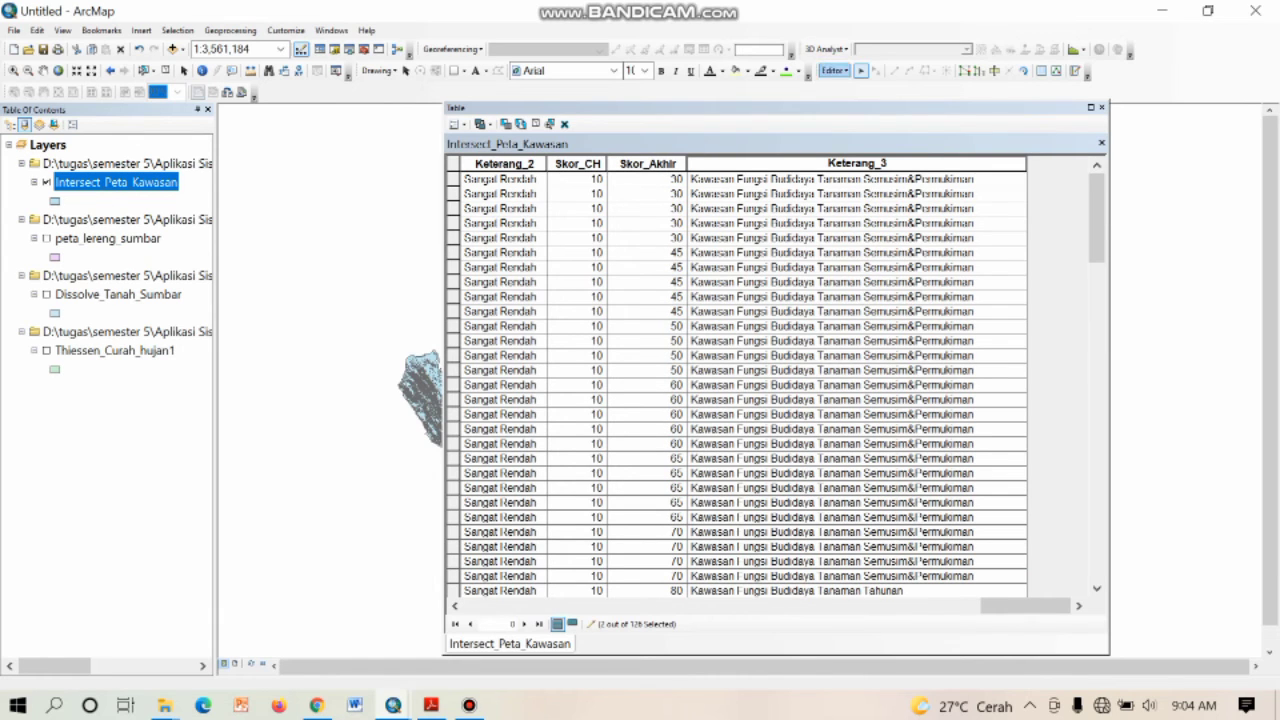
Step: Save the edits, end the edit session and close the Intersect_Peta_Kawasan attribute table
{"action": "left_click", "coordinate": [833, 70]}
{"action": "left_click", "coordinate": [858, 117]}
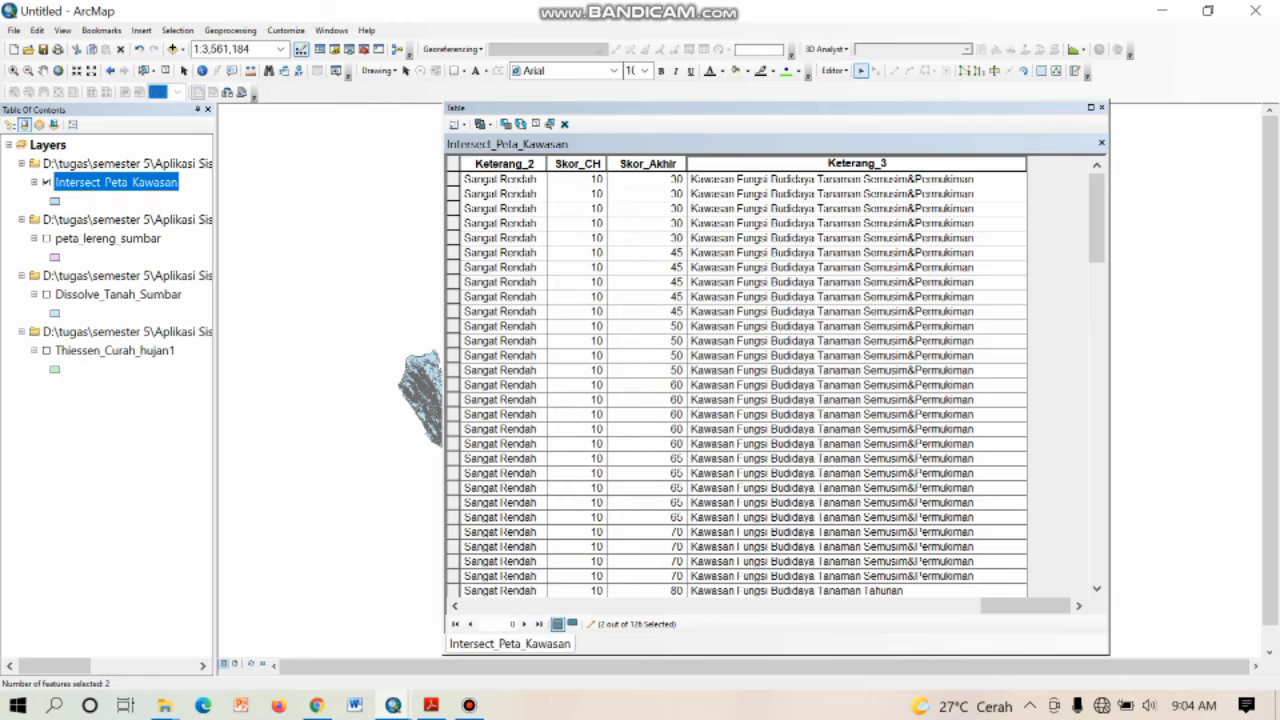
{"action": "left_click", "coordinate": [833, 70]}
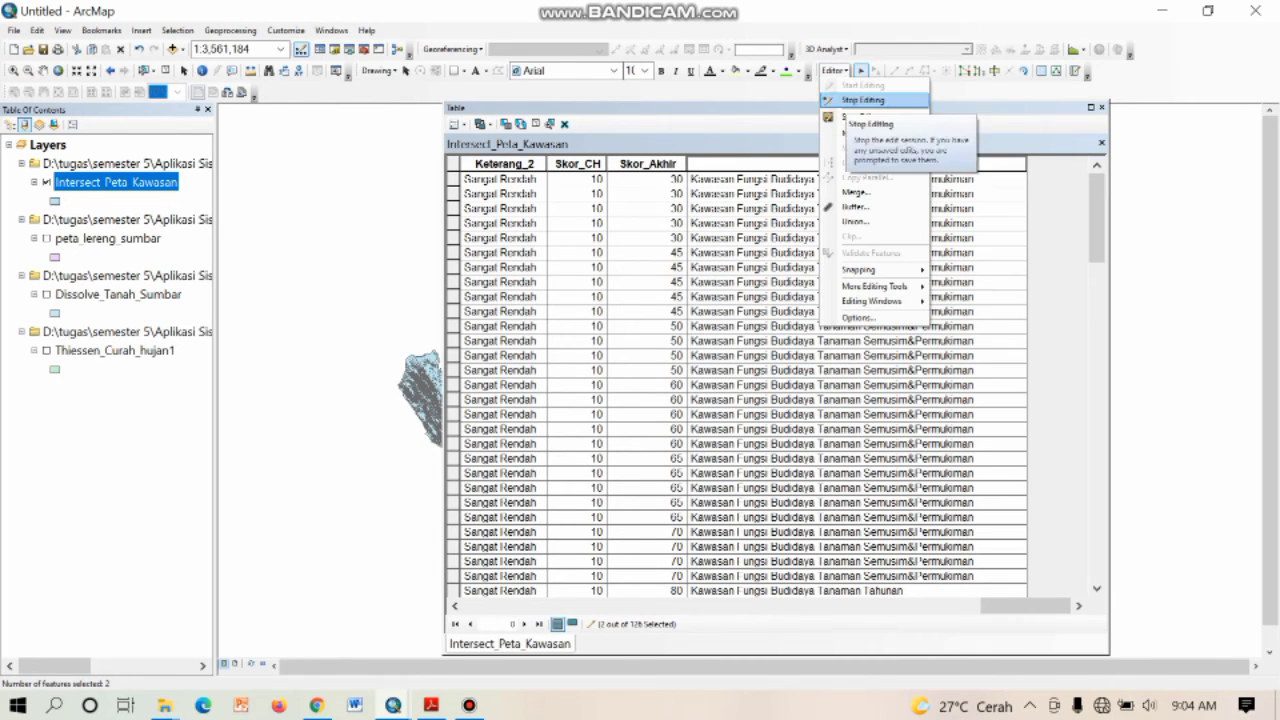
{"action": "left_click", "coordinate": [862, 100]}
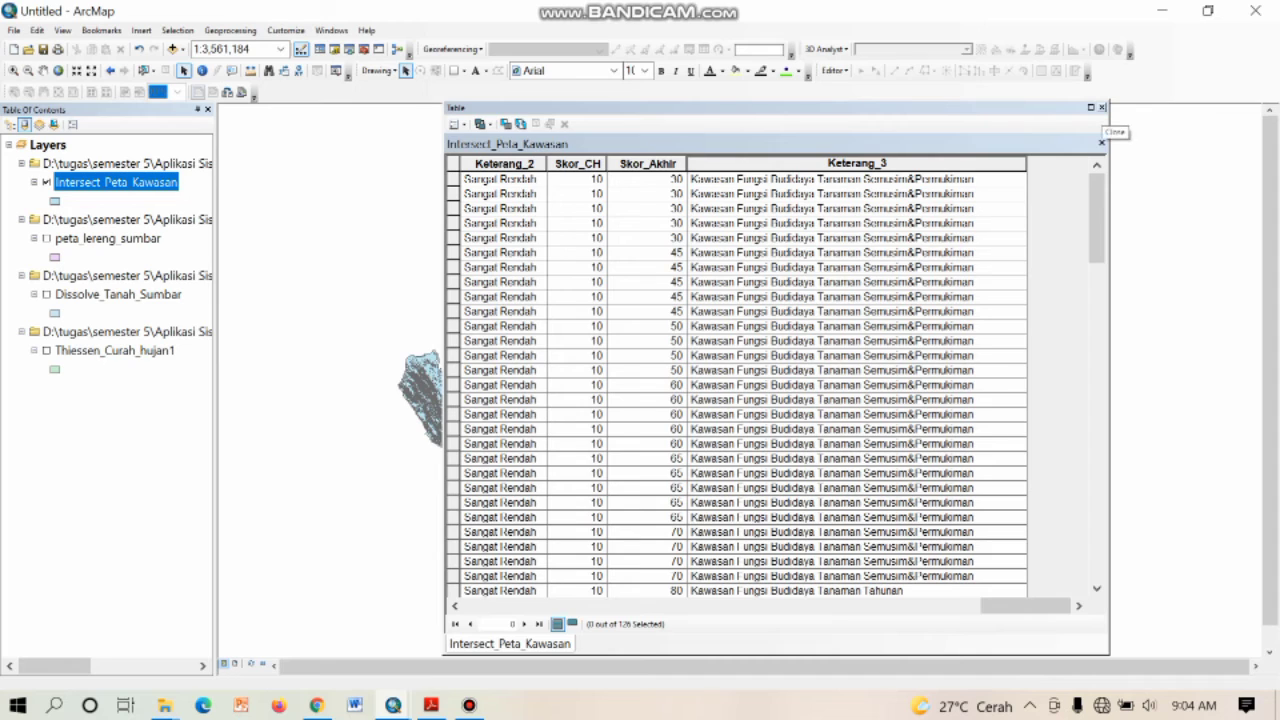
{"action": "left_click", "coordinate": [1102, 107]}
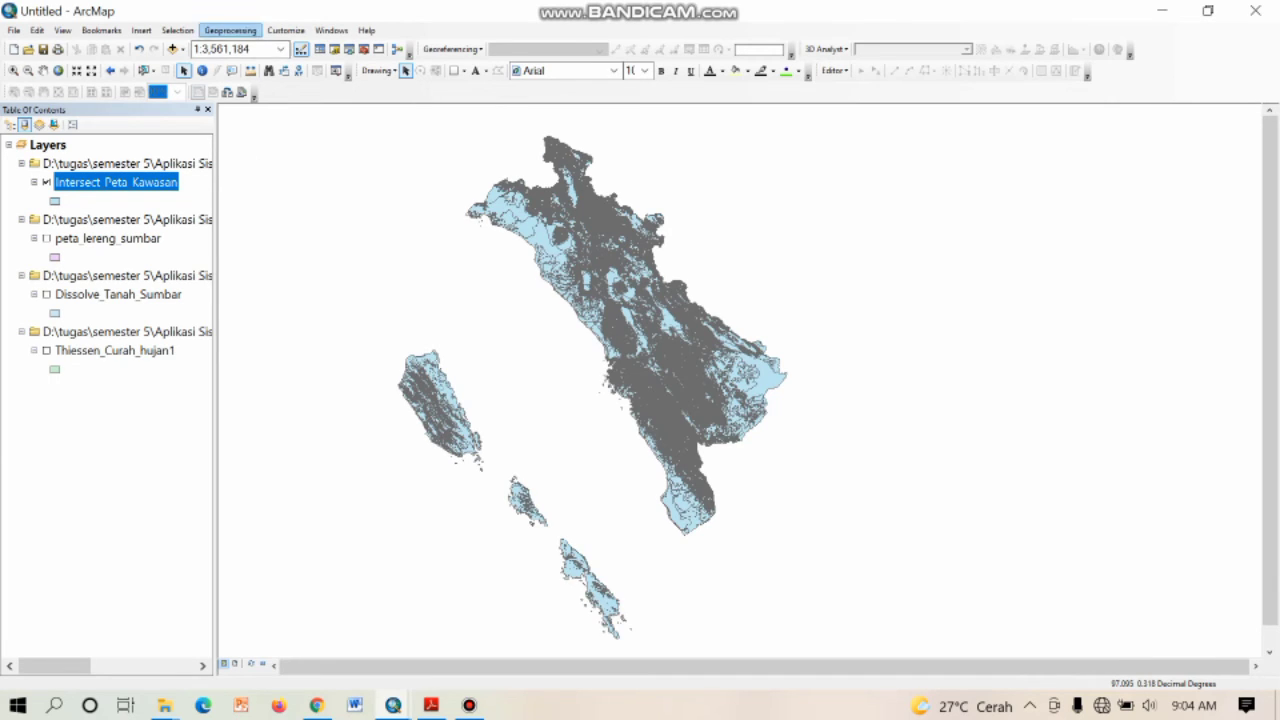
Step: Set up a Dissolve of Intersect_Peta_Kawasan with Skor_Akhir and Keterang_3 as the dissolve fields
{"action": "left_click", "coordinate": [230, 30]}
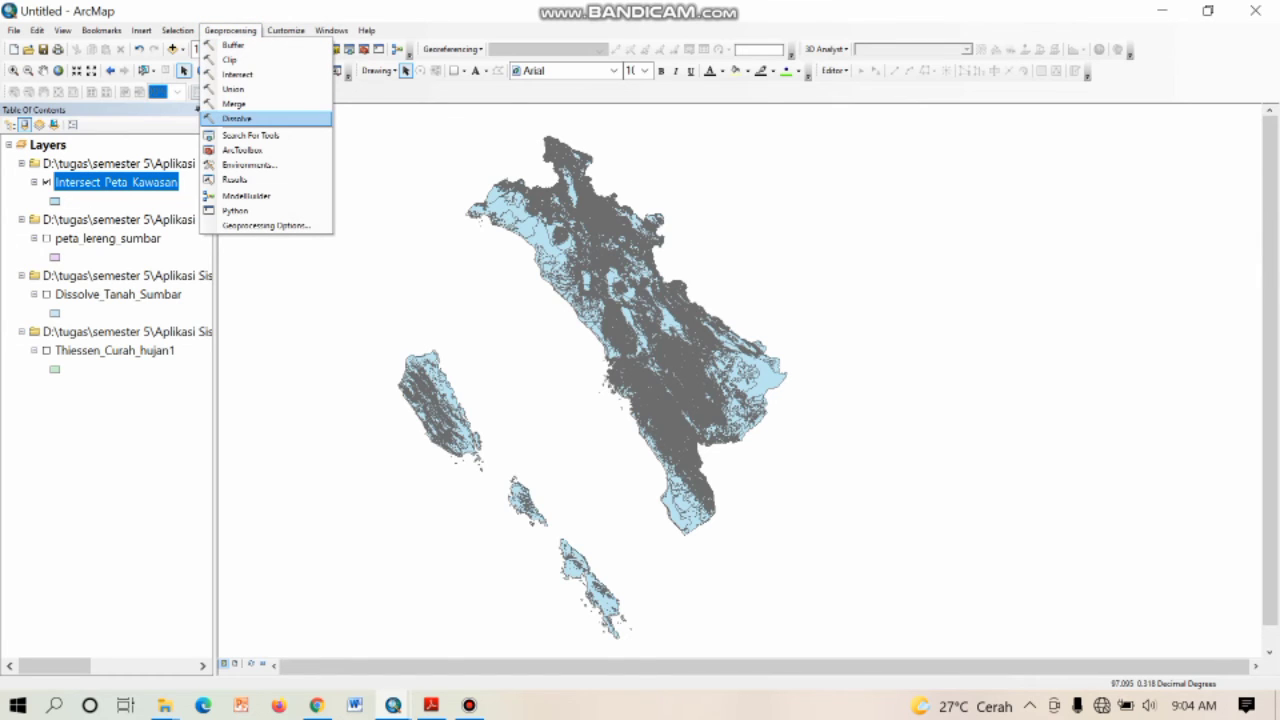
{"action": "left_click", "coordinate": [237, 118]}
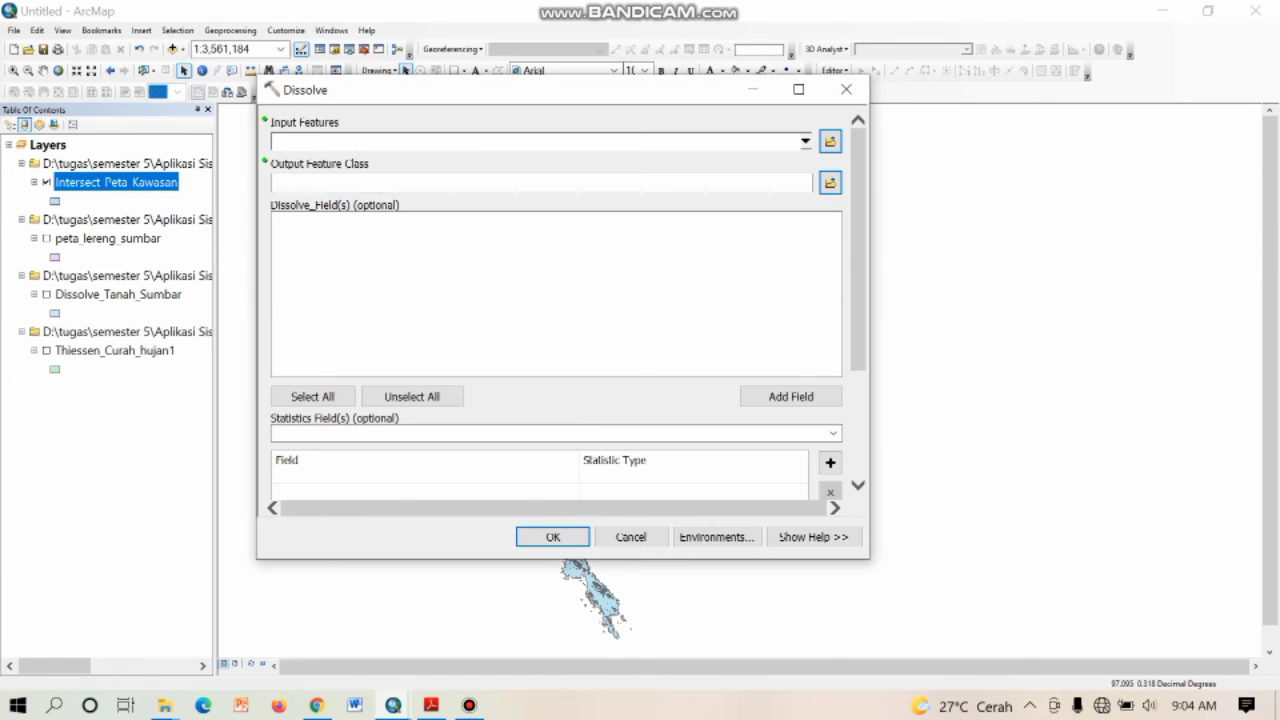
{"action": "key", "text": "alt+Down"}
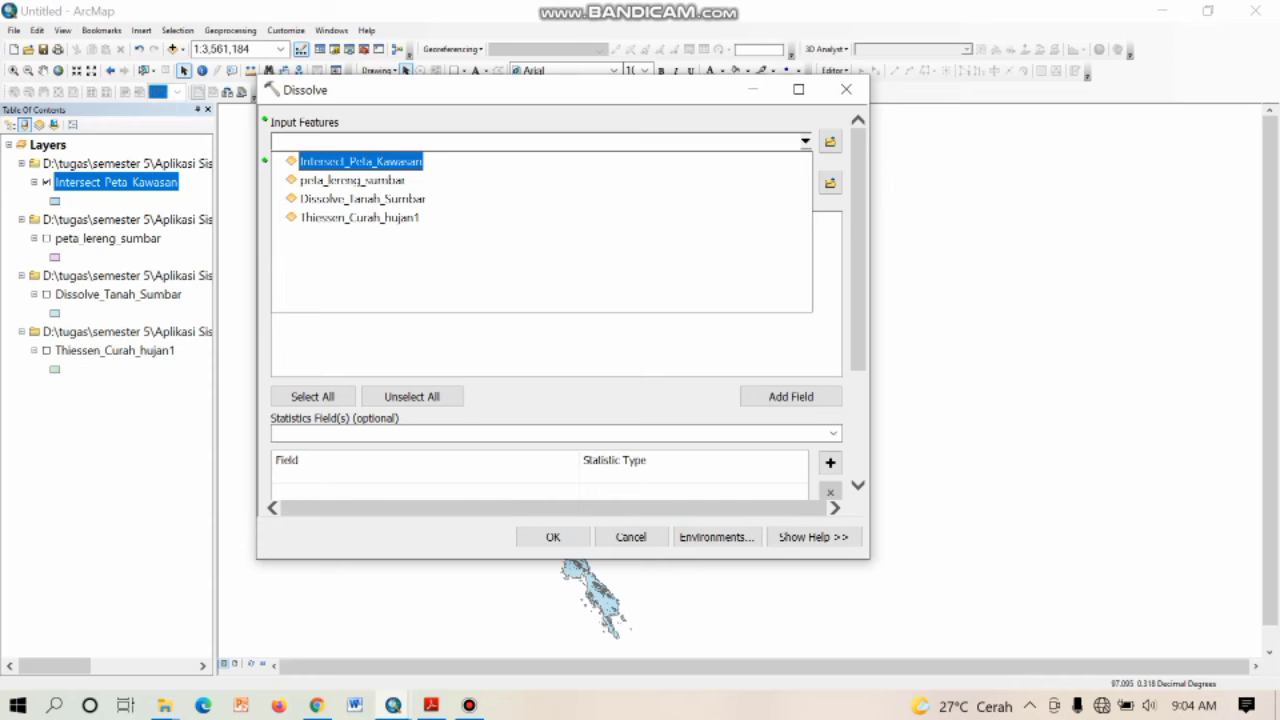
{"action": "key", "text": "Return"}
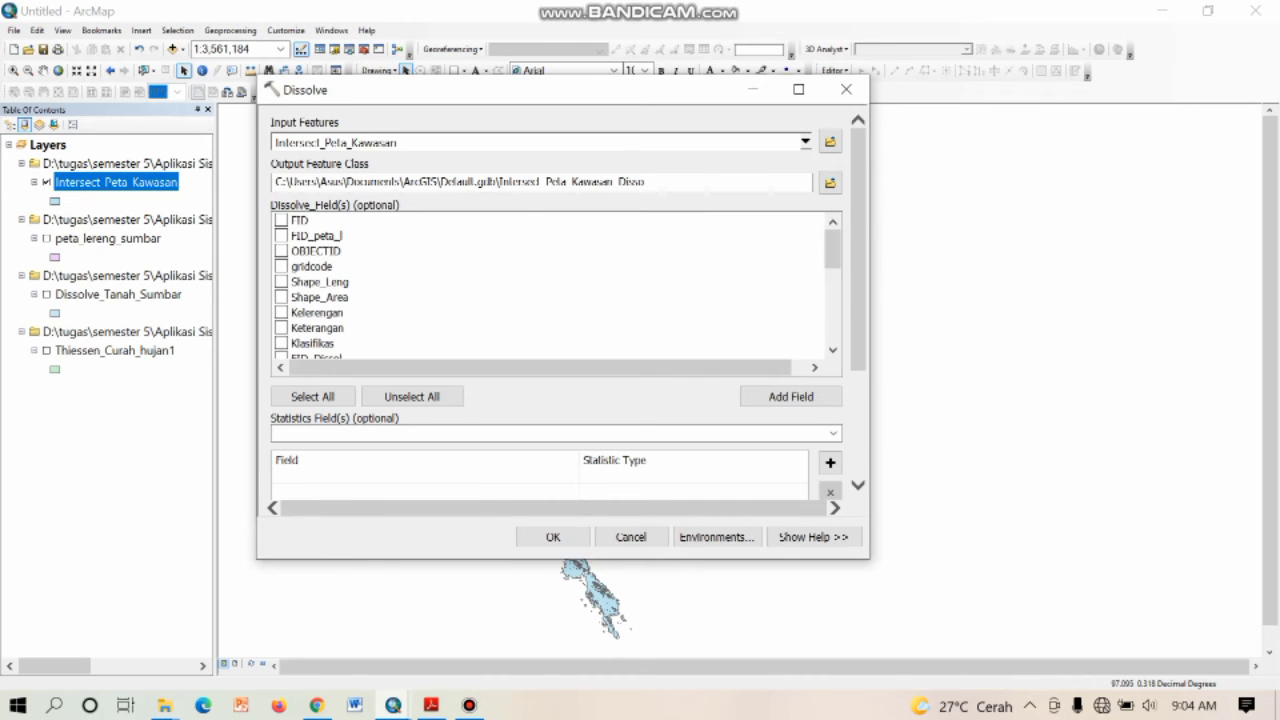
{"action": "scroll", "coordinate": [555, 285], "scroll_direction": "down", "scroll_amount": 5}
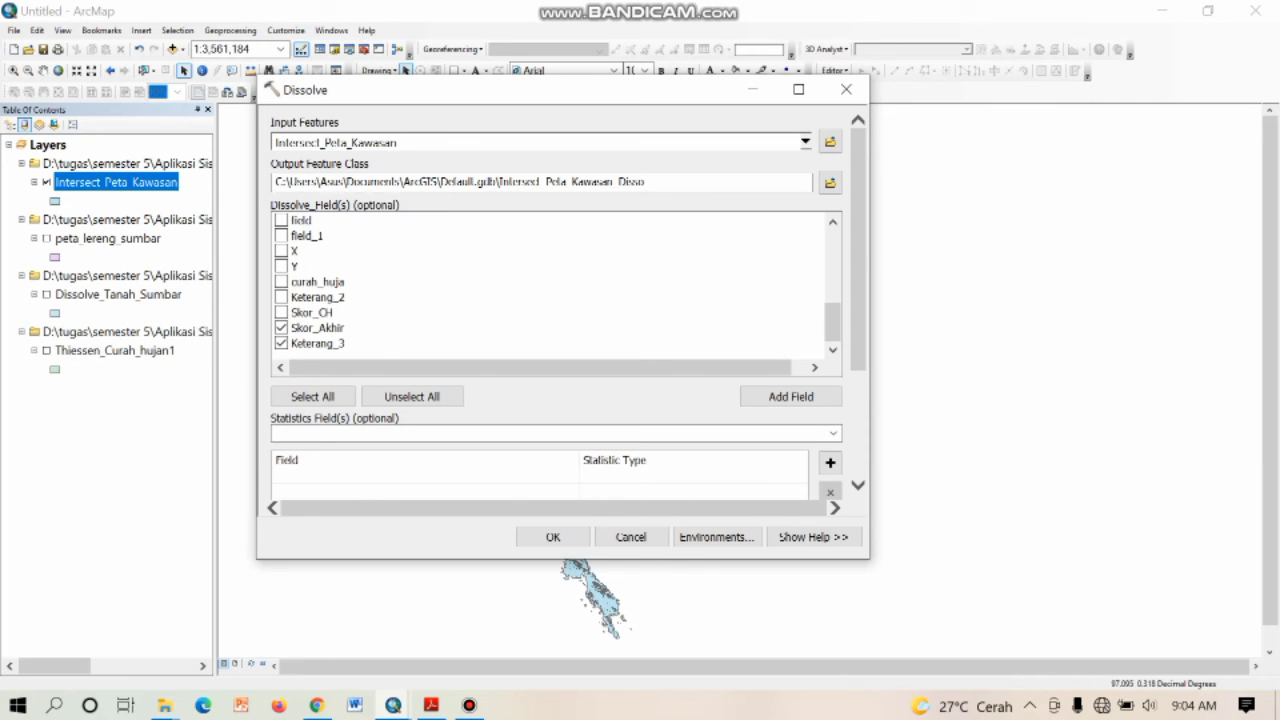
{"action": "scroll", "coordinate": [555, 470], "scroll_direction": "down", "scroll_amount": 1}
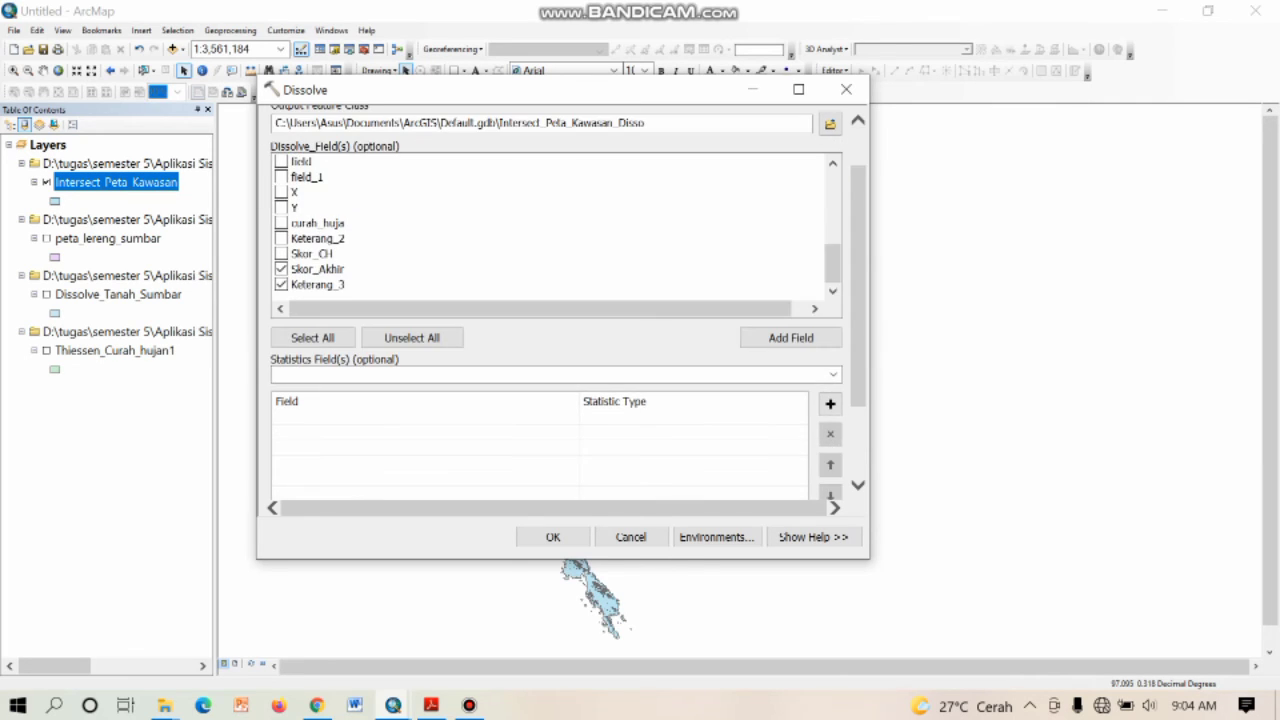
{"action": "scroll", "coordinate": [555, 300], "scroll_direction": "up", "scroll_amount": 3}
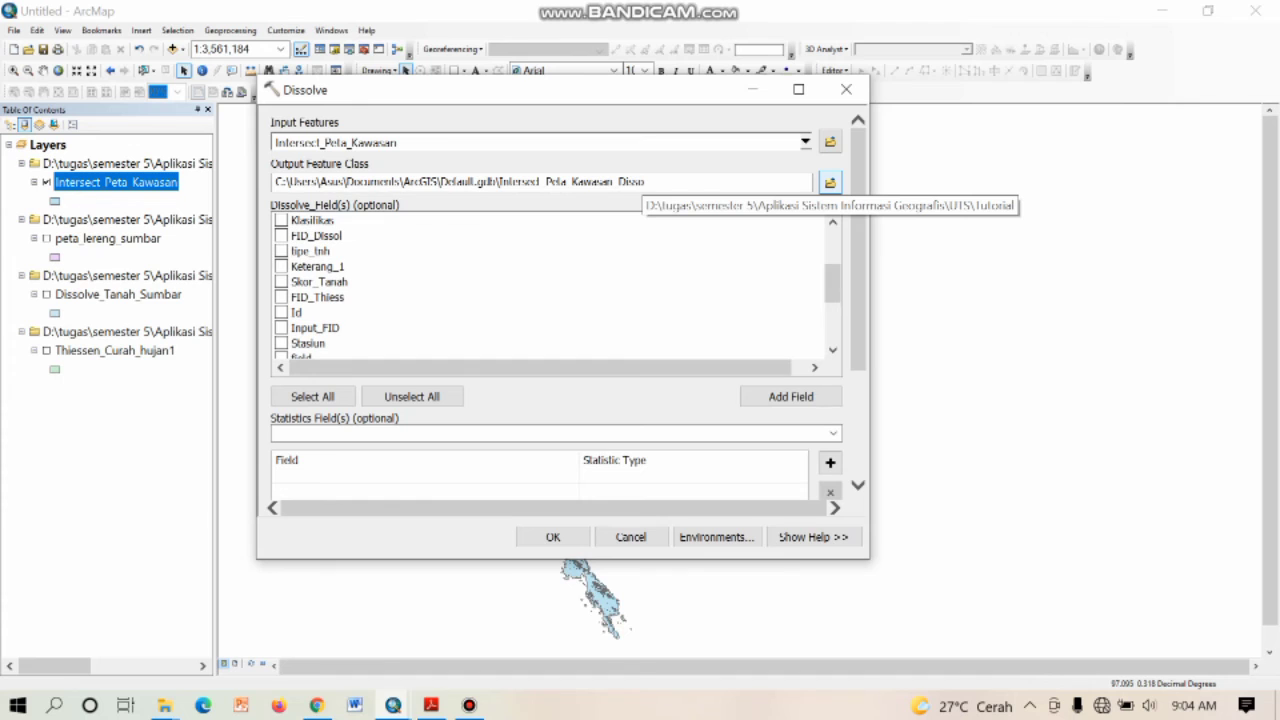
Step: Set the Dissolve output to Overlay_Fungsi_Kawasan in the Tutorial folder and recheck the chosen dissolve fields
{"action": "left_click", "coordinate": [830, 183]}
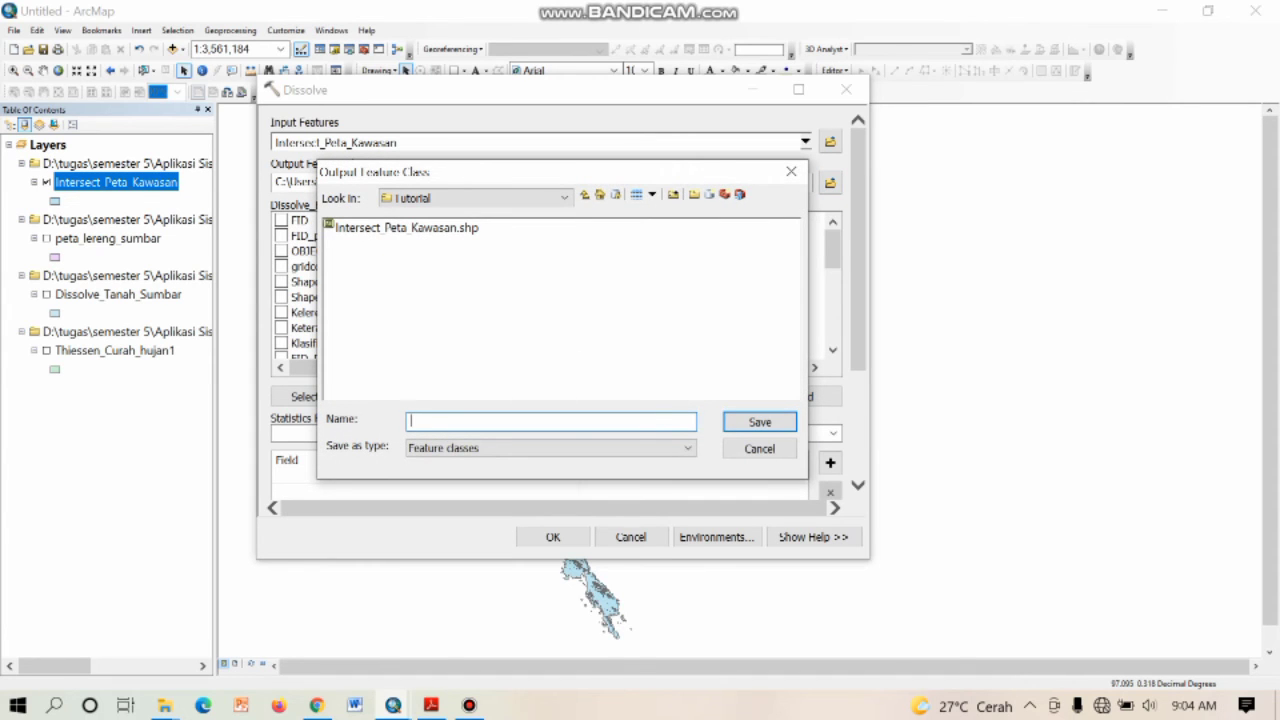
{"action": "type", "text": "Overlay_Fungsi_Kawasan"}
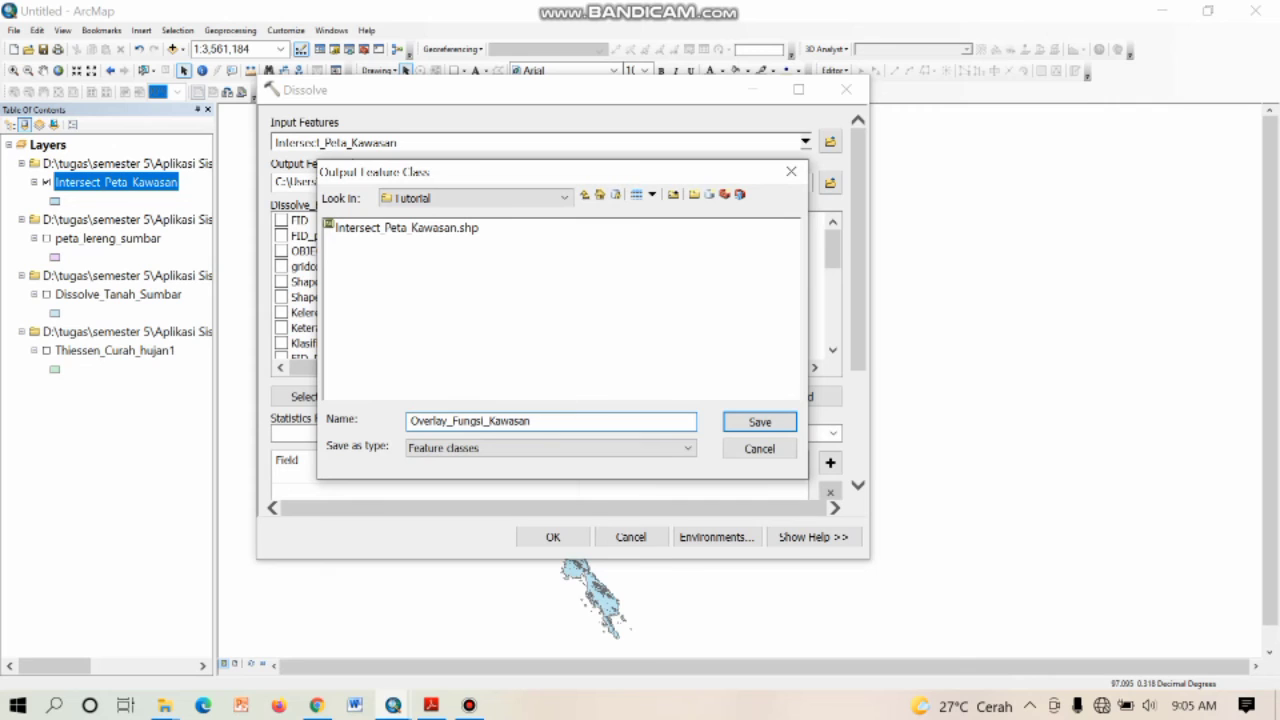
{"action": "key", "text": "Return"}
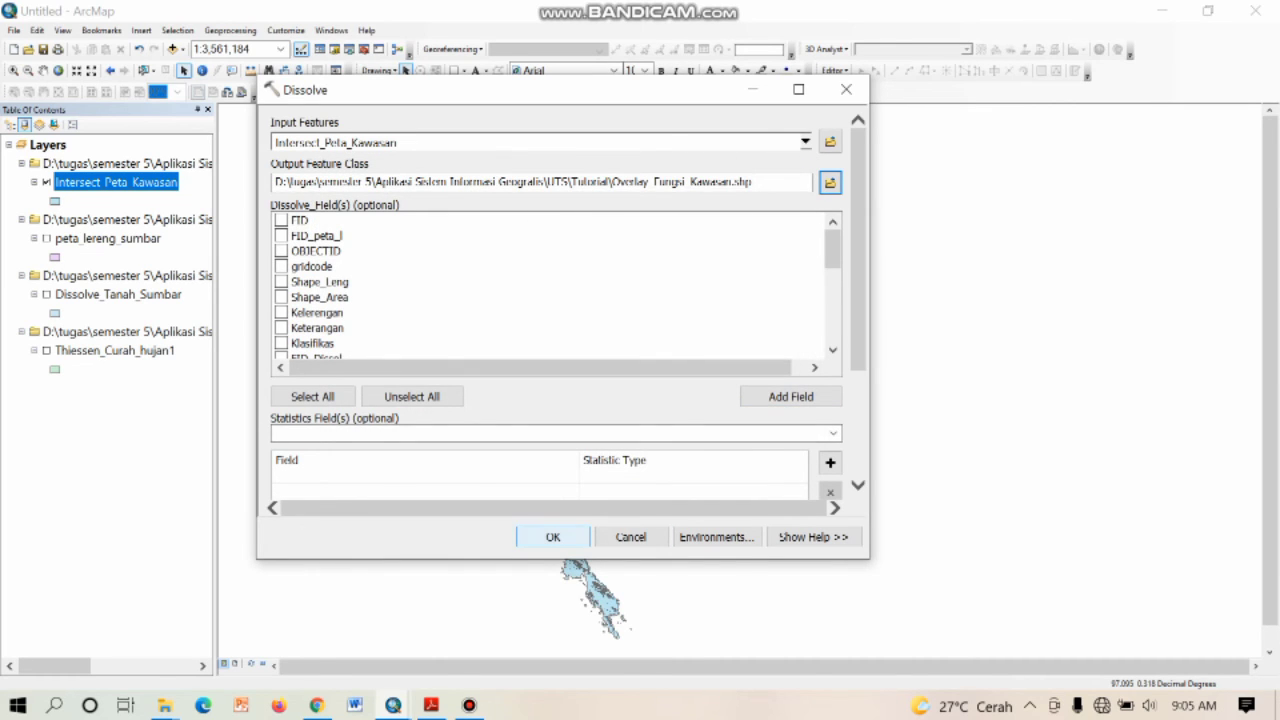
{"action": "scroll", "coordinate": [550, 285], "scroll_direction": "down", "scroll_amount": 8}
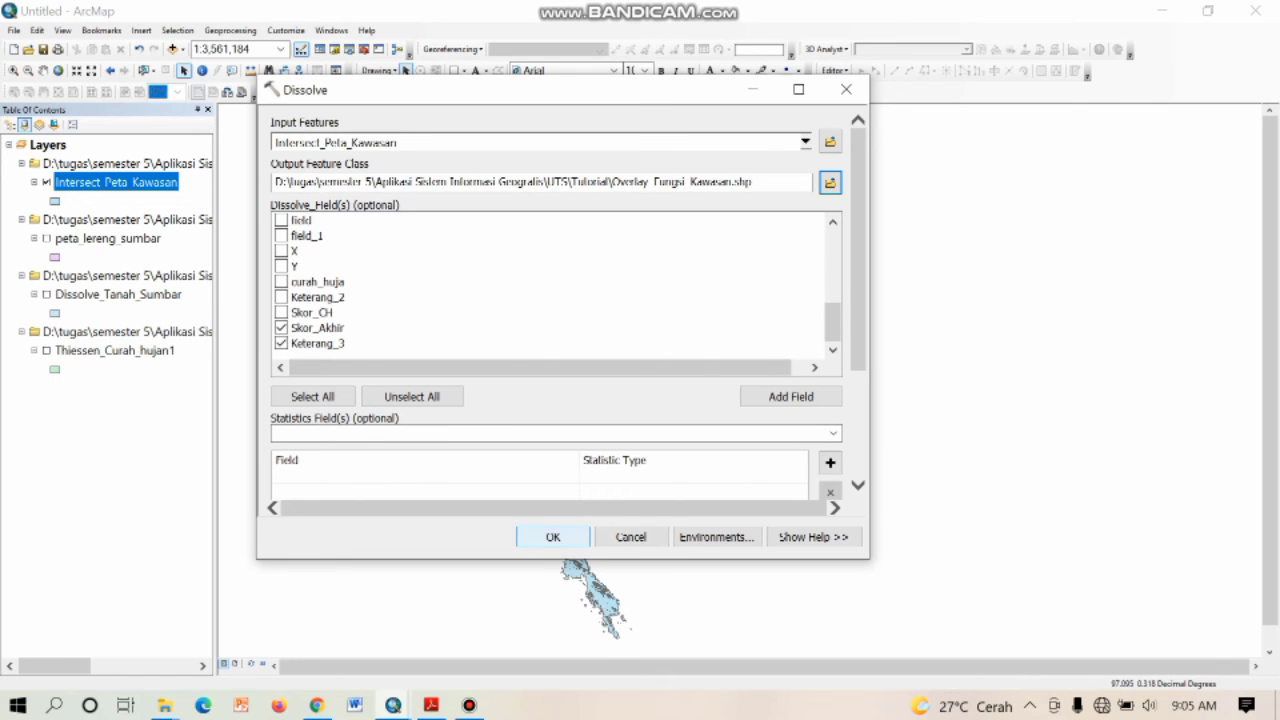
Step: Run the Dissolve and symbolize Overlay_Fungsi_Kawasan by unique values of Keterang_3, adding all values
{"action": "left_click", "coordinate": [552, 537]}
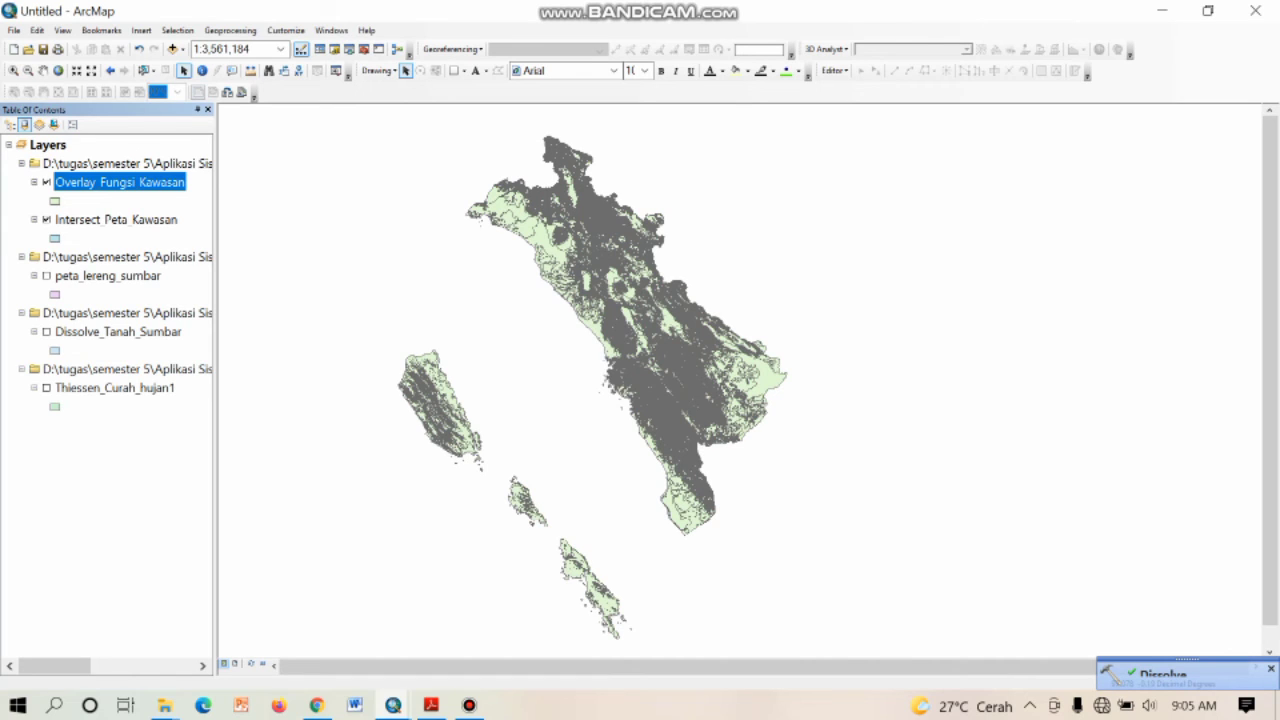
{"action": "right_click", "coordinate": [155, 184]}
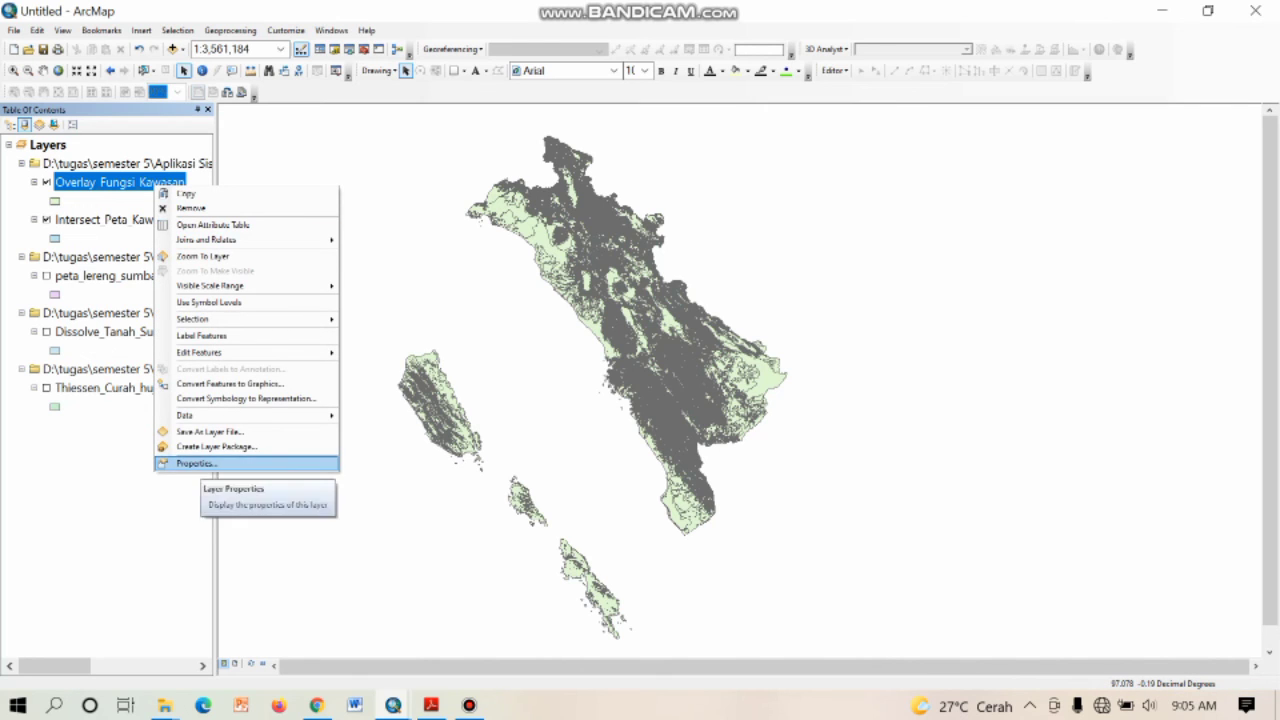
{"action": "left_click", "coordinate": [196, 463]}
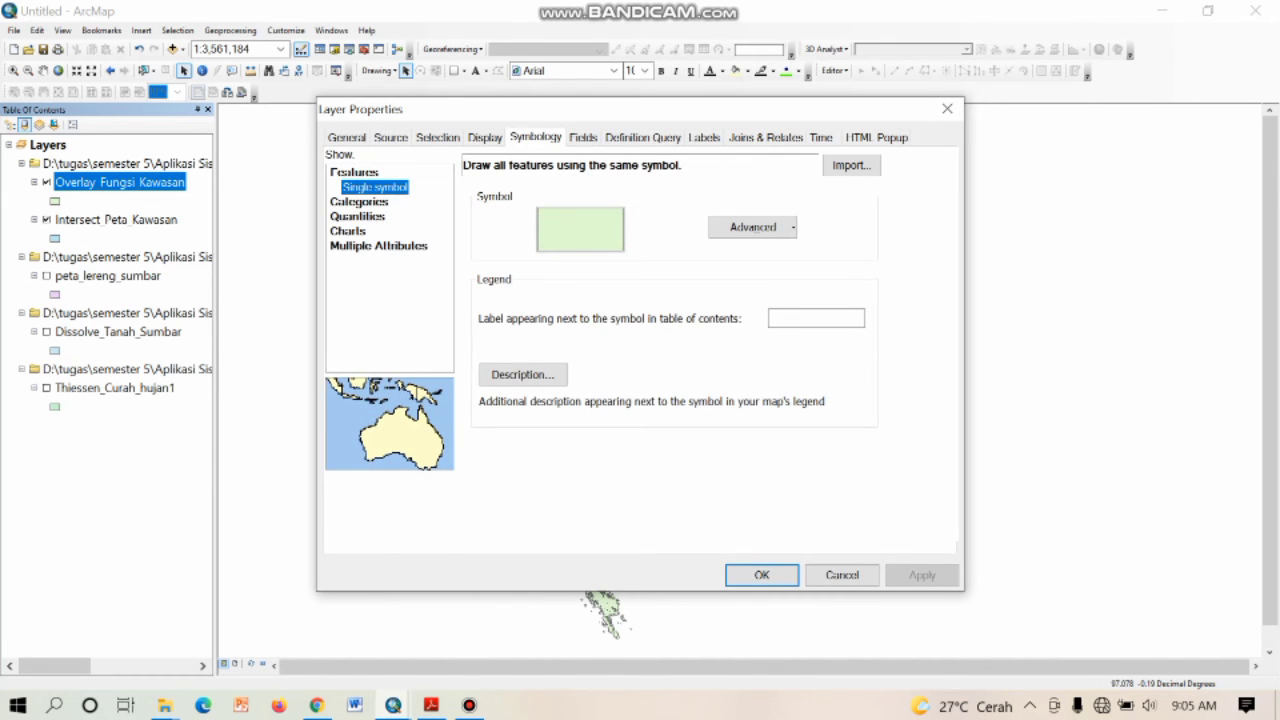
{"action": "left_click", "coordinate": [359, 201]}
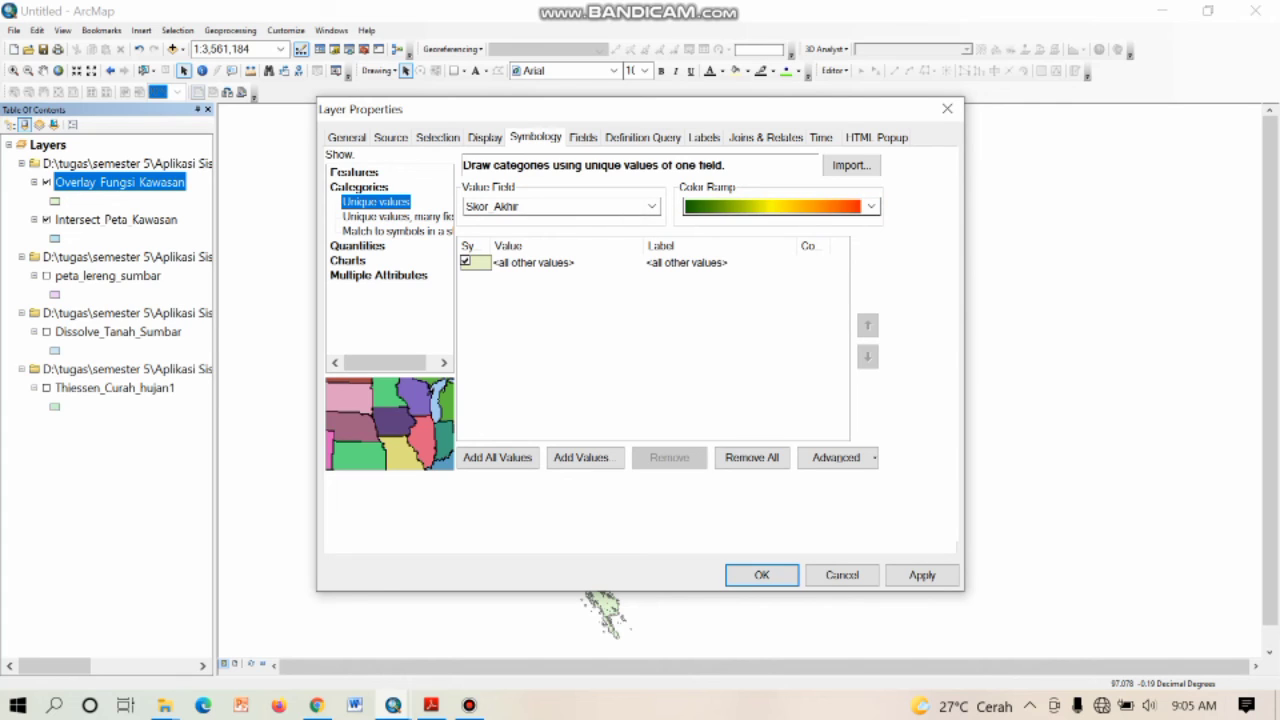
{"action": "left_click", "coordinate": [651, 206]}
{"action": "left_click", "coordinate": [530, 234]}
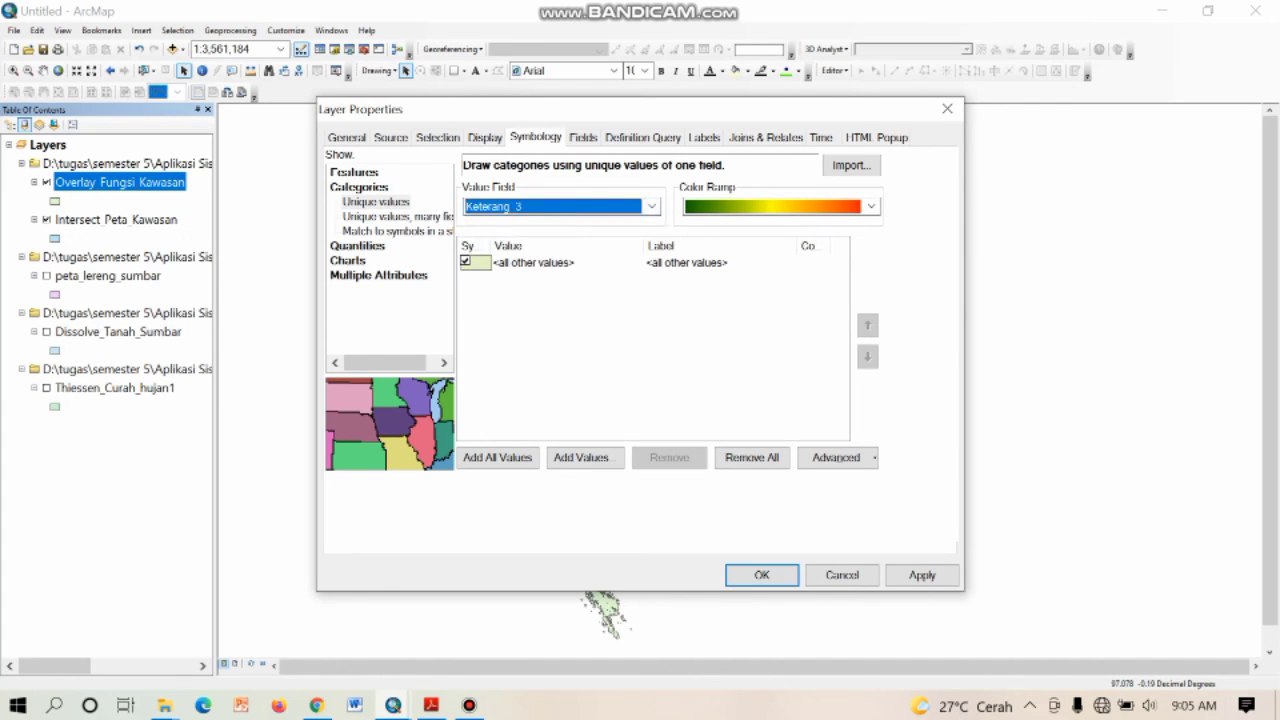
{"action": "left_click", "coordinate": [497, 457]}
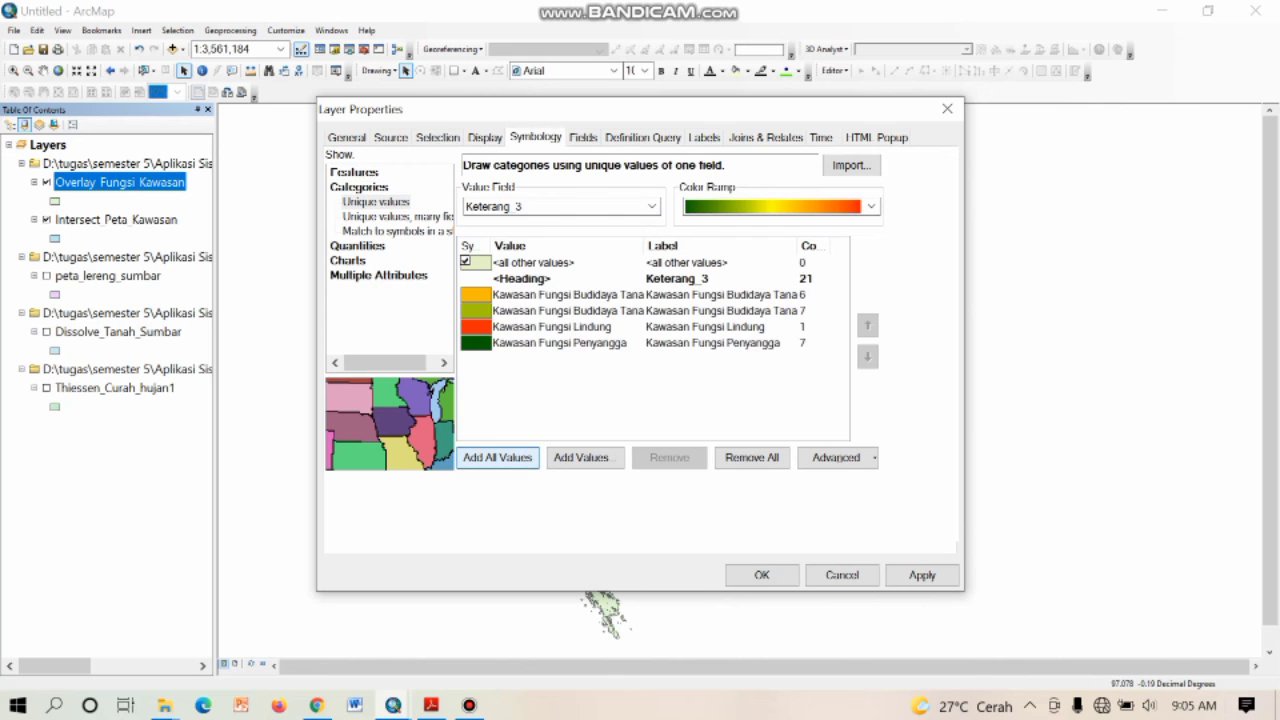
{"action": "left_click", "coordinate": [761, 575]}
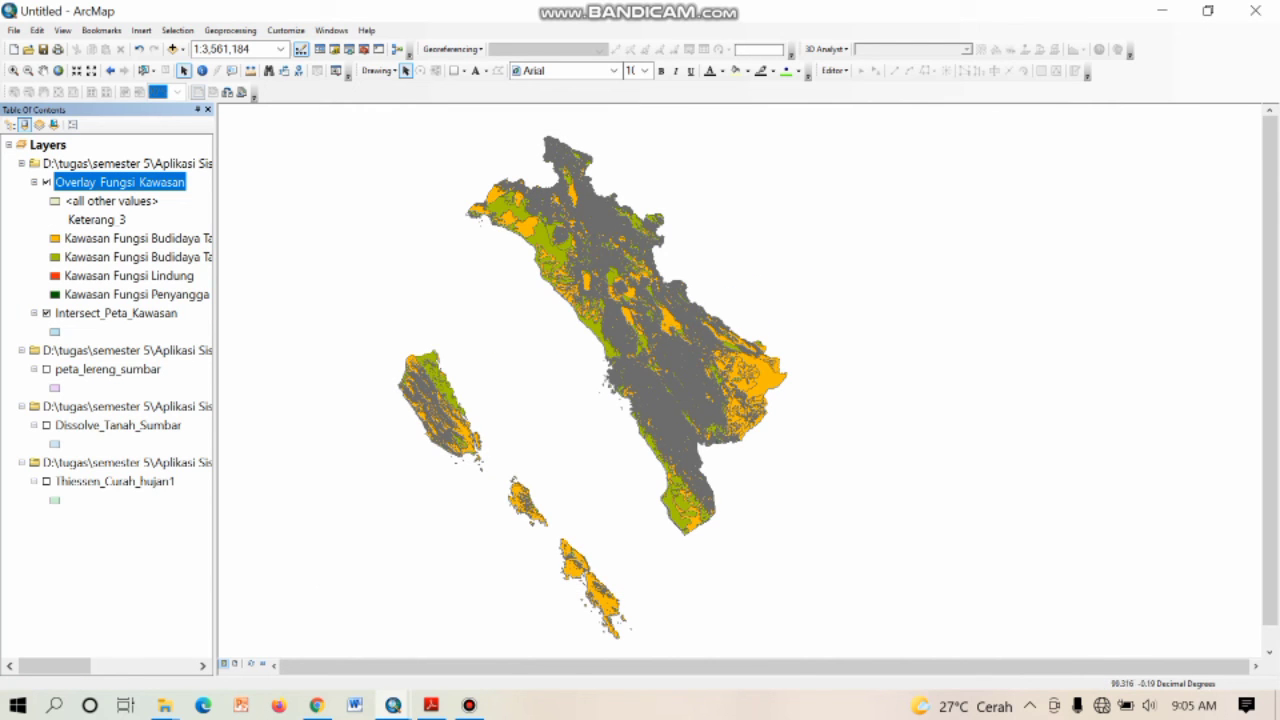
Step: Reapply the green-to-red color ramp to the Overlay_Fungsi_Kawasan classes so they run from dark green to red in list order
{"action": "right_click", "coordinate": [126, 183]}
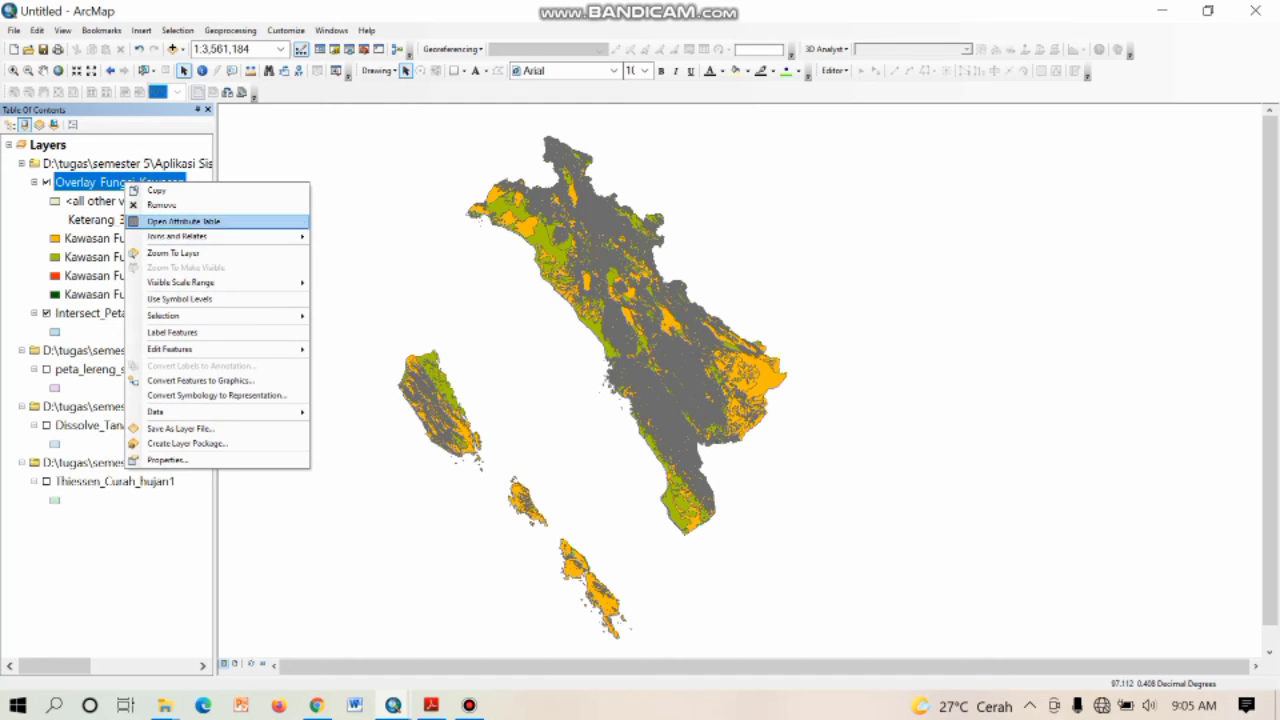
{"action": "mouse_move", "coordinate": [175, 236]}
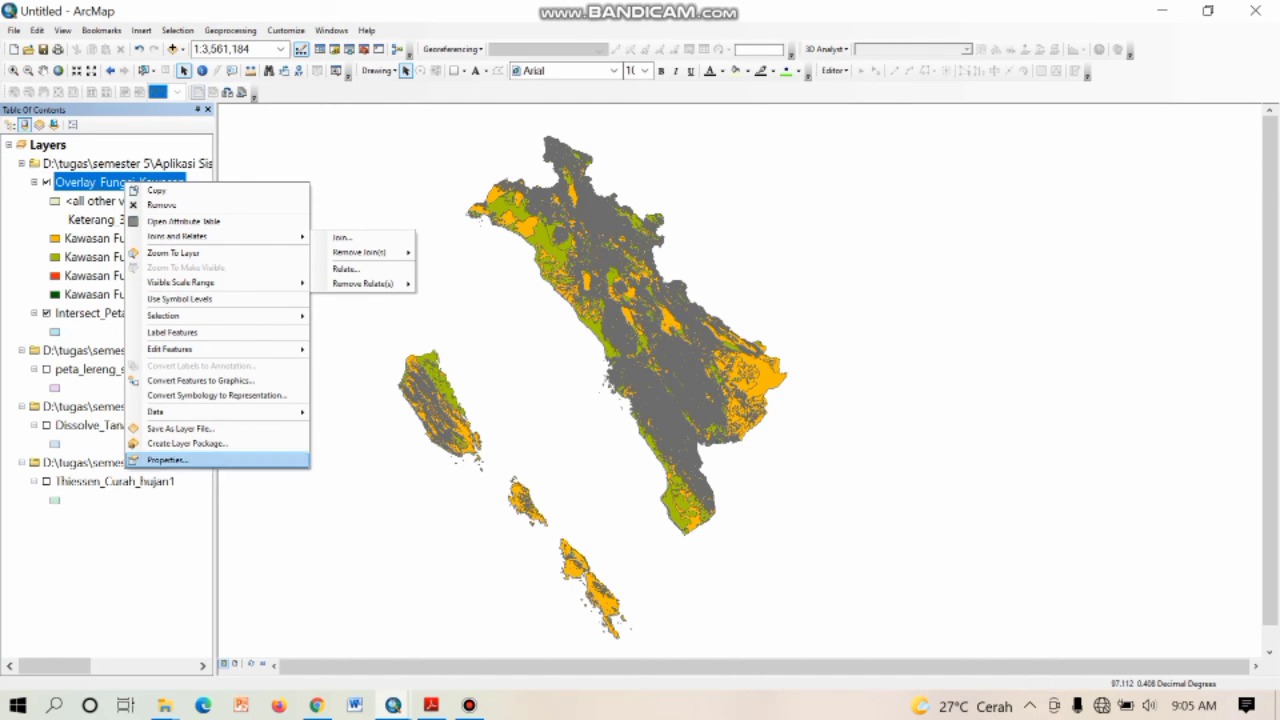
{"action": "left_click", "coordinate": [167, 460]}
{"action": "left_click", "coordinate": [871, 206]}
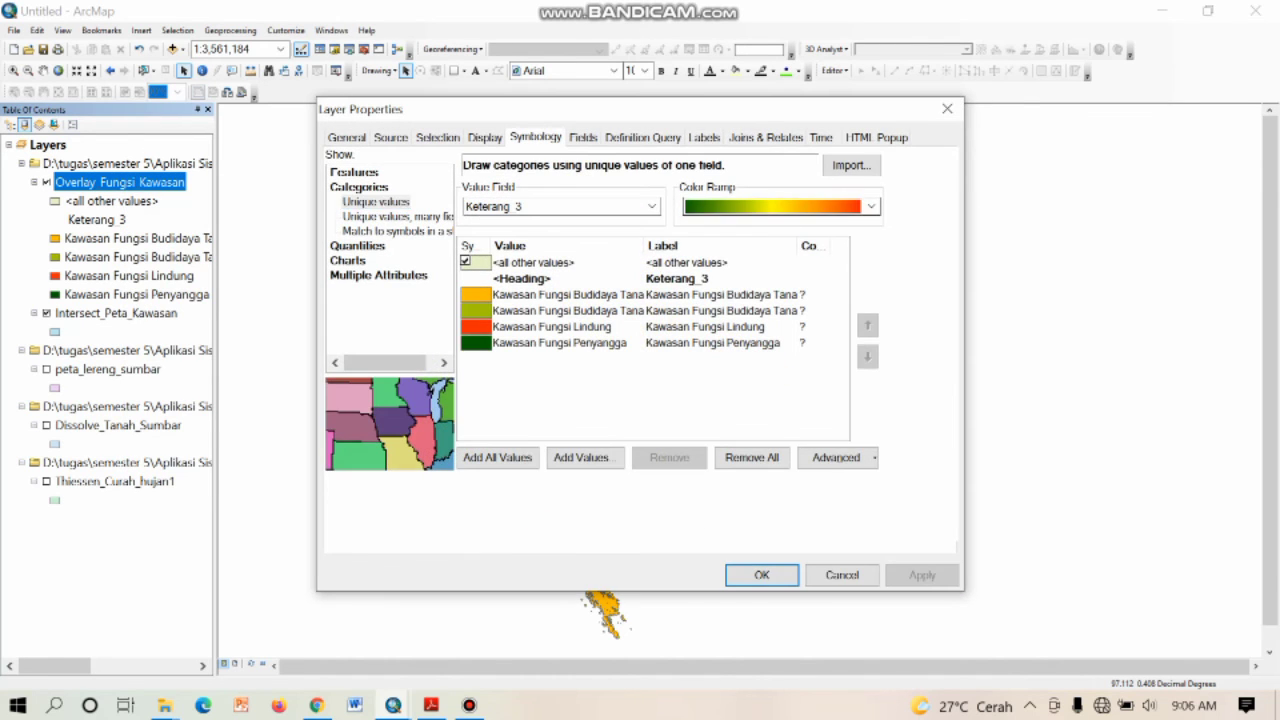
{"action": "left_click", "coordinate": [780, 217]}
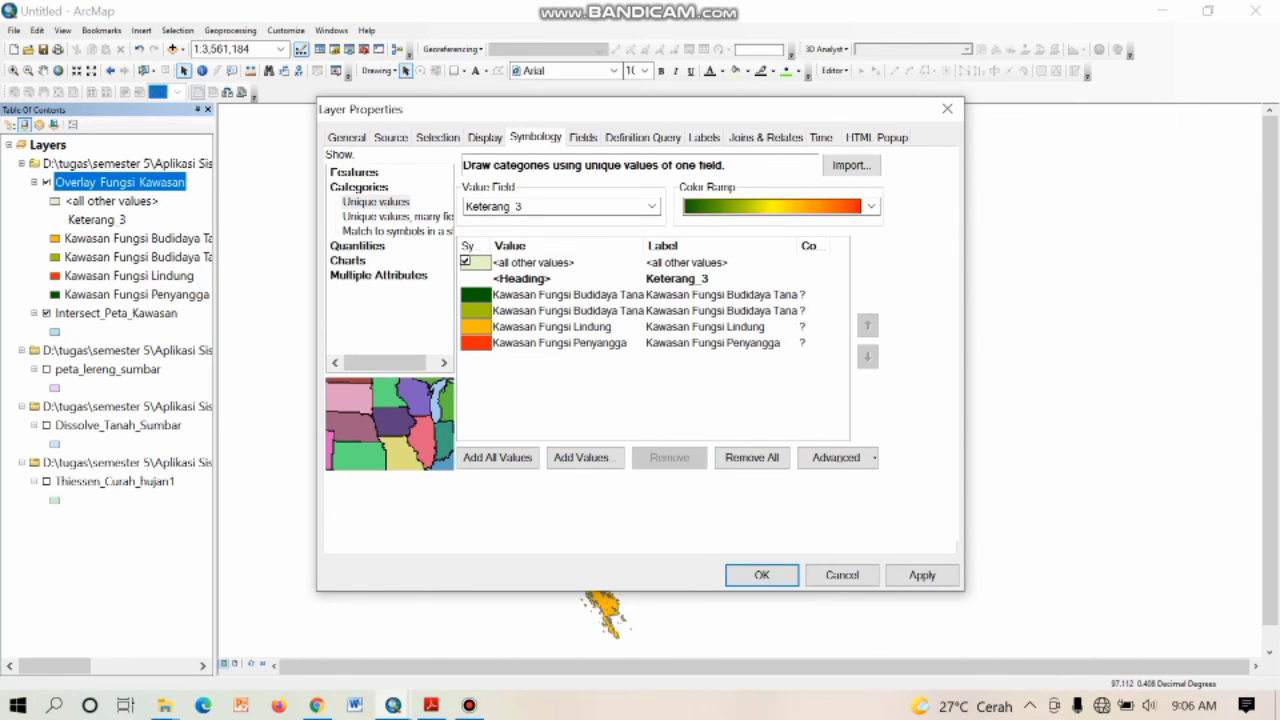
{"action": "left_click", "coordinate": [762, 575]}
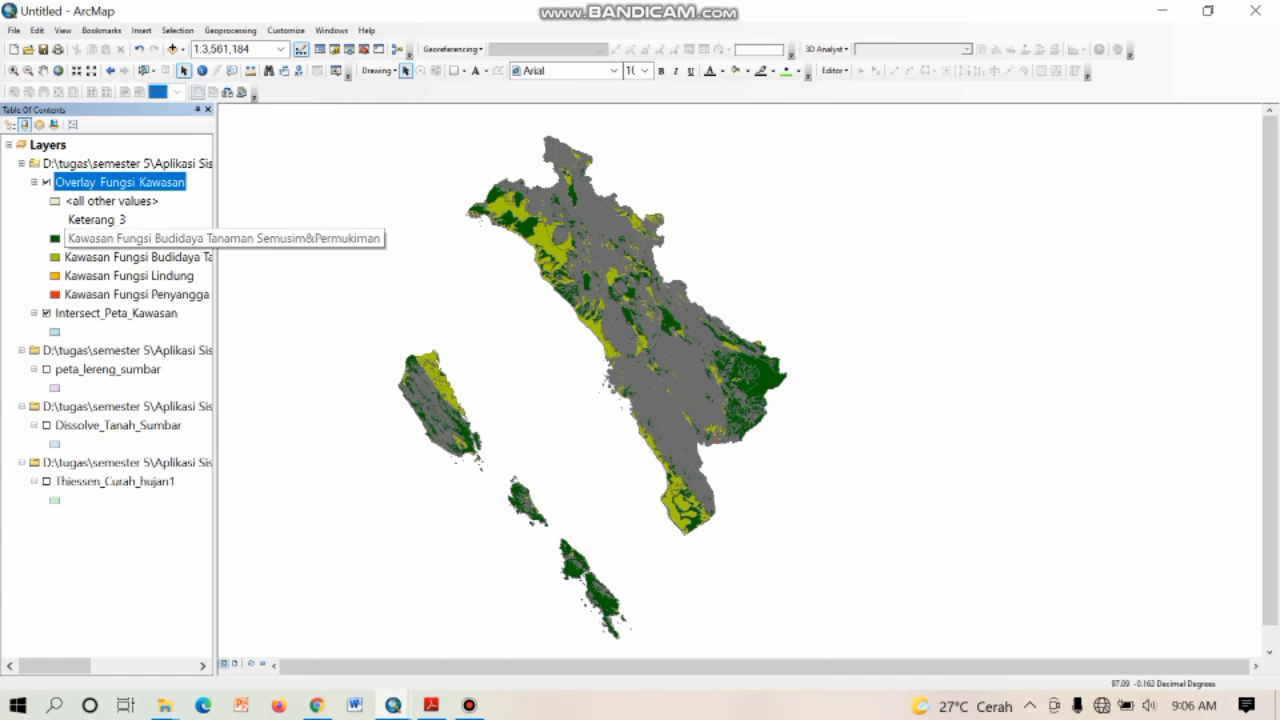
Step: Set the outline color to none for the two Kawasan Fungsi Budidaya Tanaman classes of Overlay_Fungsi_Kawasan
{"action": "left_click", "coordinate": [55, 239]}
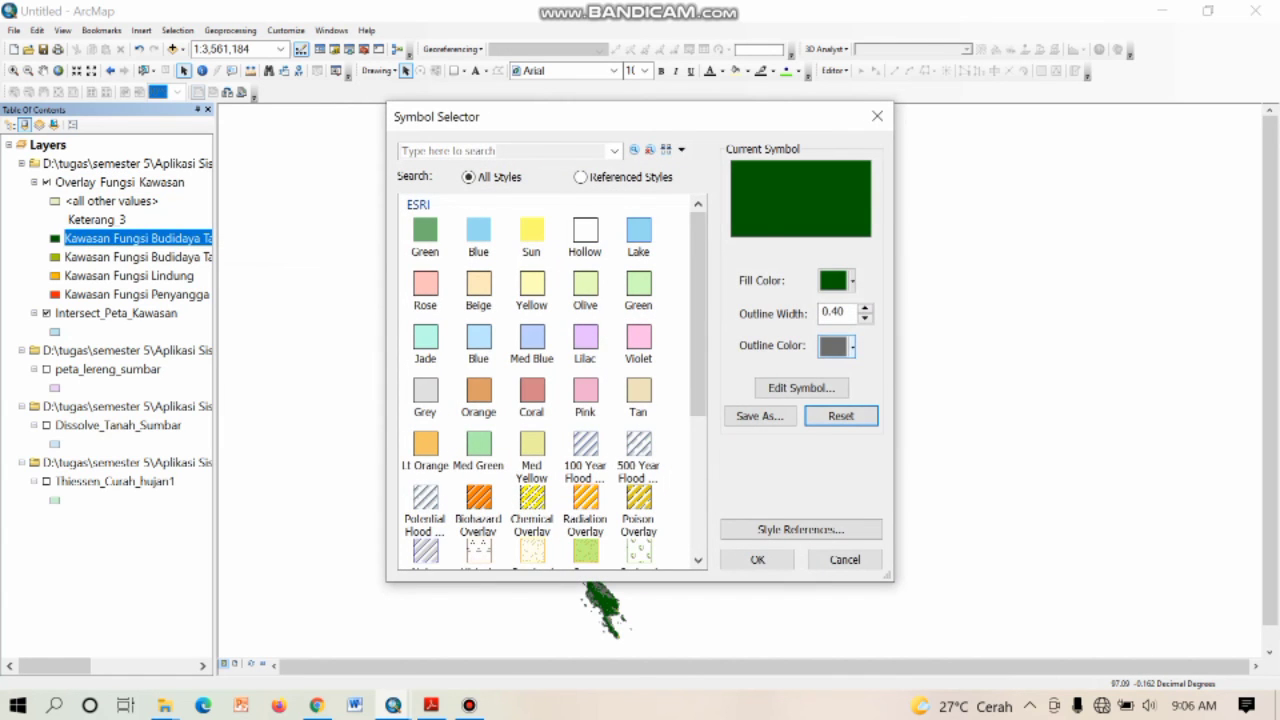
{"action": "left_click", "coordinate": [835, 345]}
{"action": "left_click", "coordinate": [890, 374]}
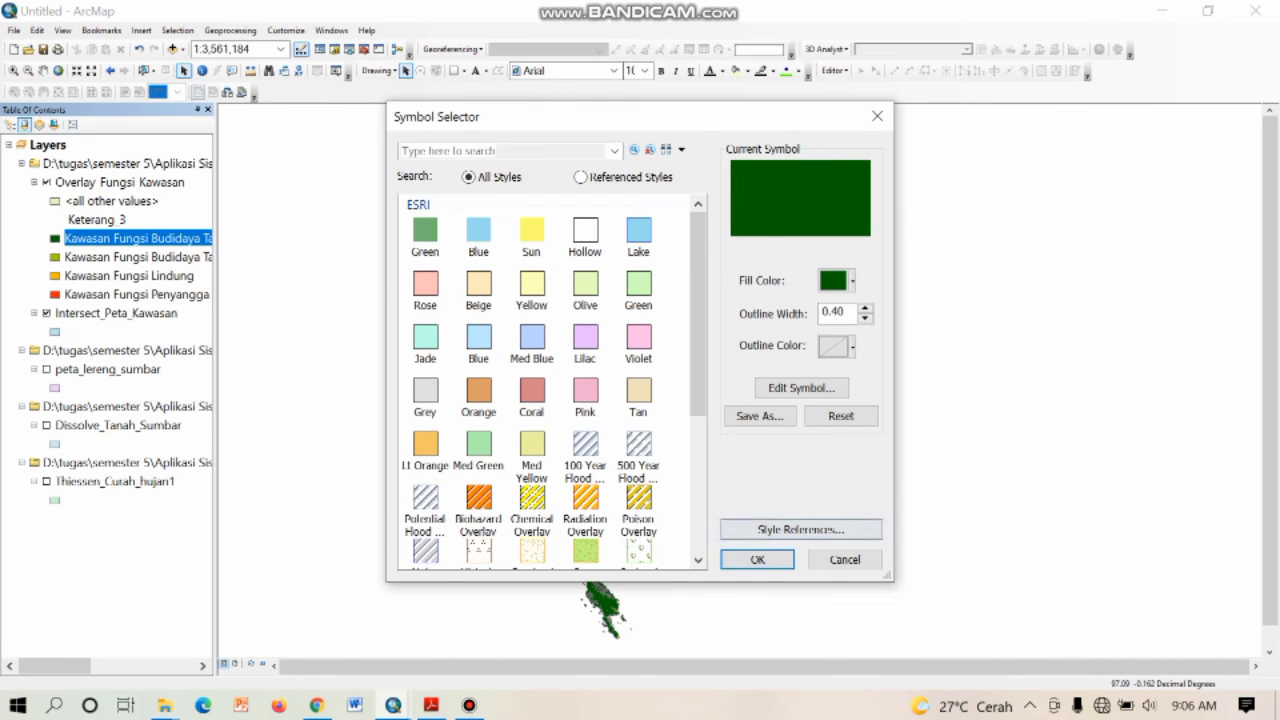
{"action": "left_click", "coordinate": [757, 559]}
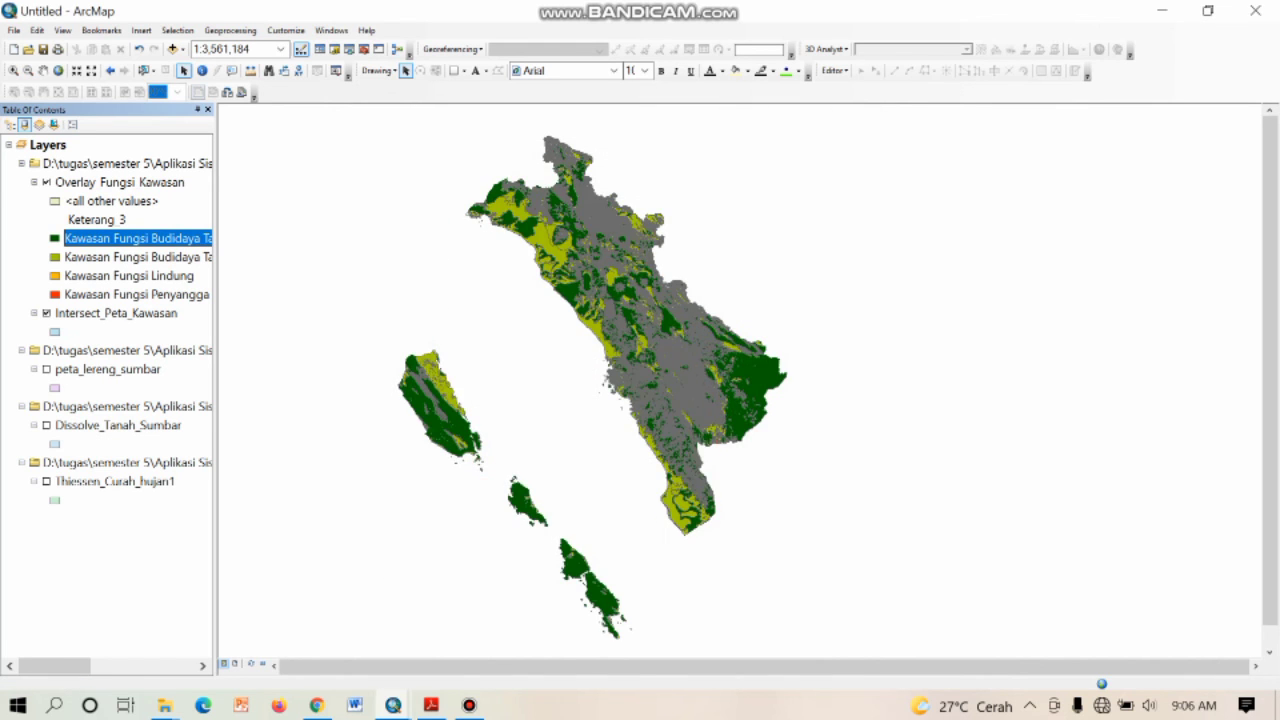
{"action": "left_click", "coordinate": [54, 257]}
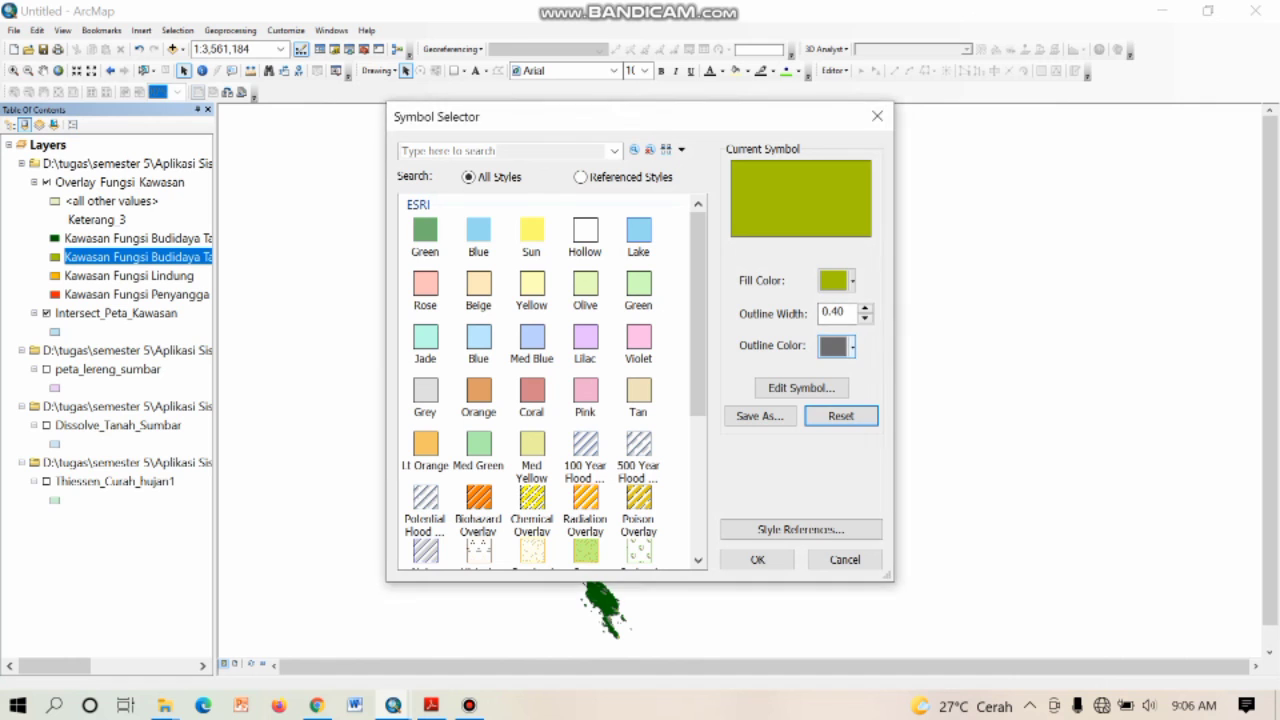
{"action": "left_click", "coordinate": [835, 345]}
{"action": "left_click", "coordinate": [890, 373]}
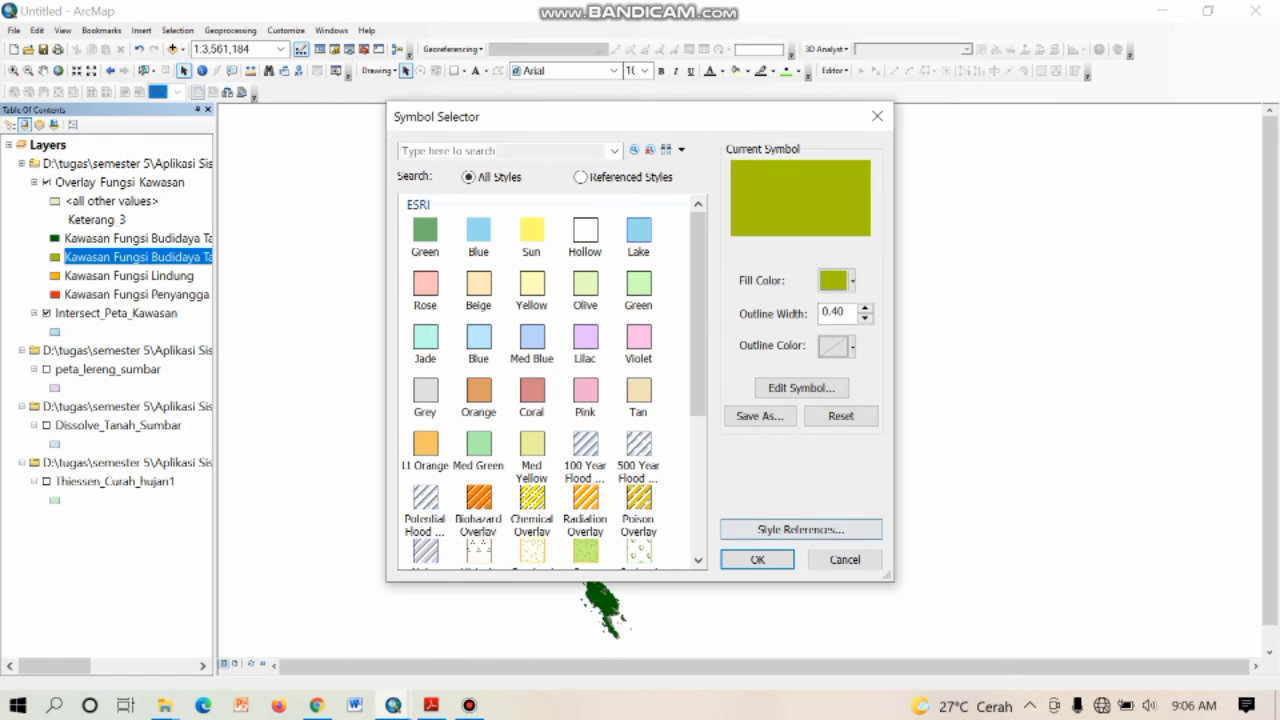
{"action": "left_click", "coordinate": [757, 559]}
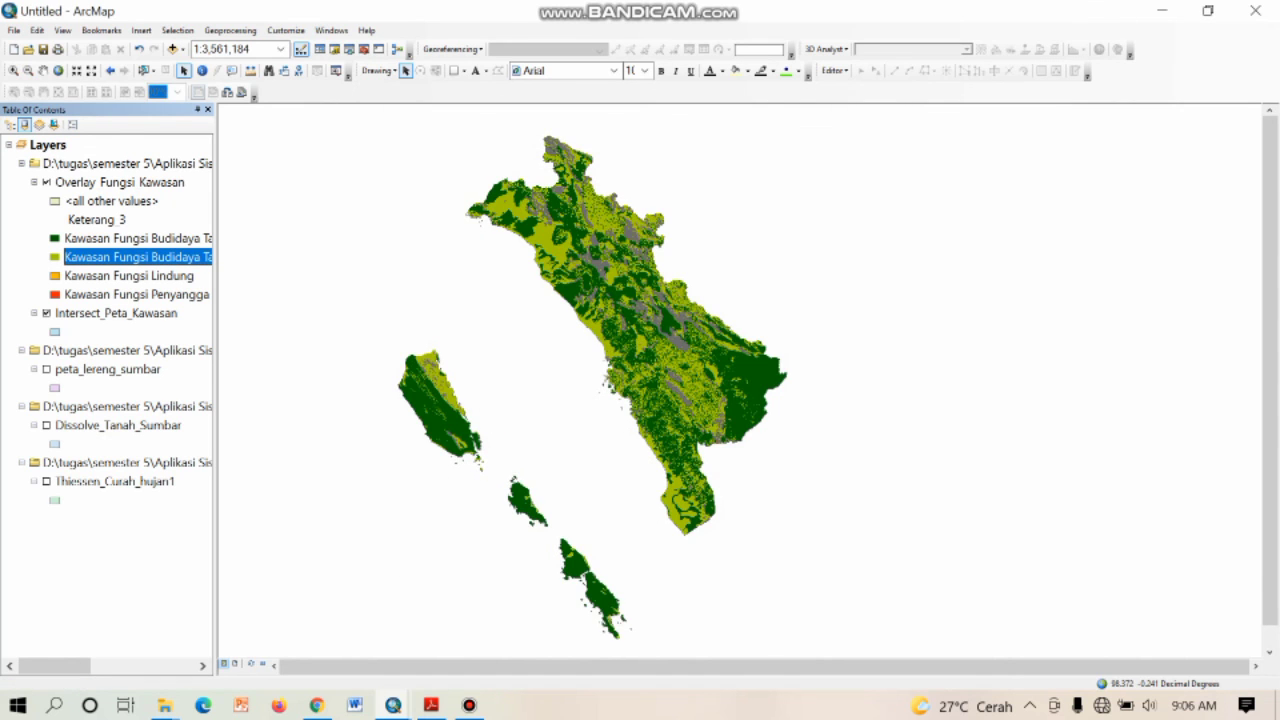
Step: Set the outline color to none for the Kawasan Fungsi Lindung and Kawasan Fungsi Penyangga classes
{"action": "left_click", "coordinate": [54, 275]}
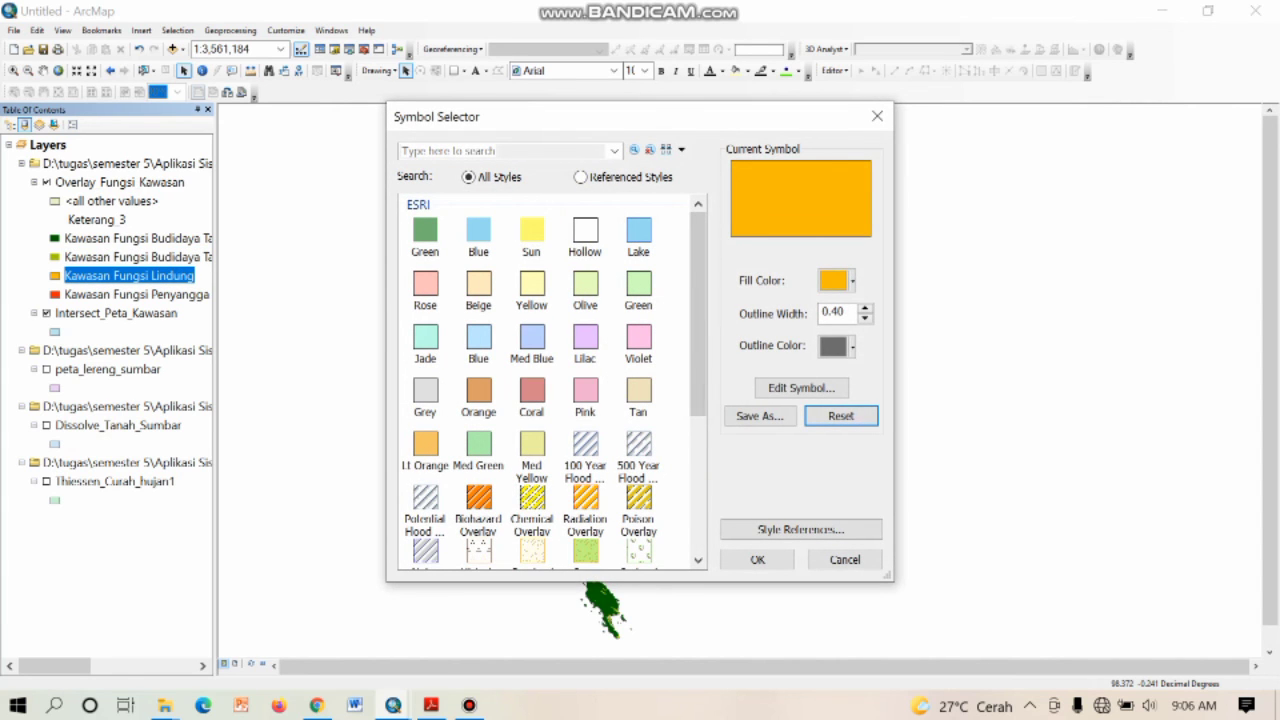
{"action": "left_click", "coordinate": [852, 345]}
{"action": "left_click", "coordinate": [886, 376]}
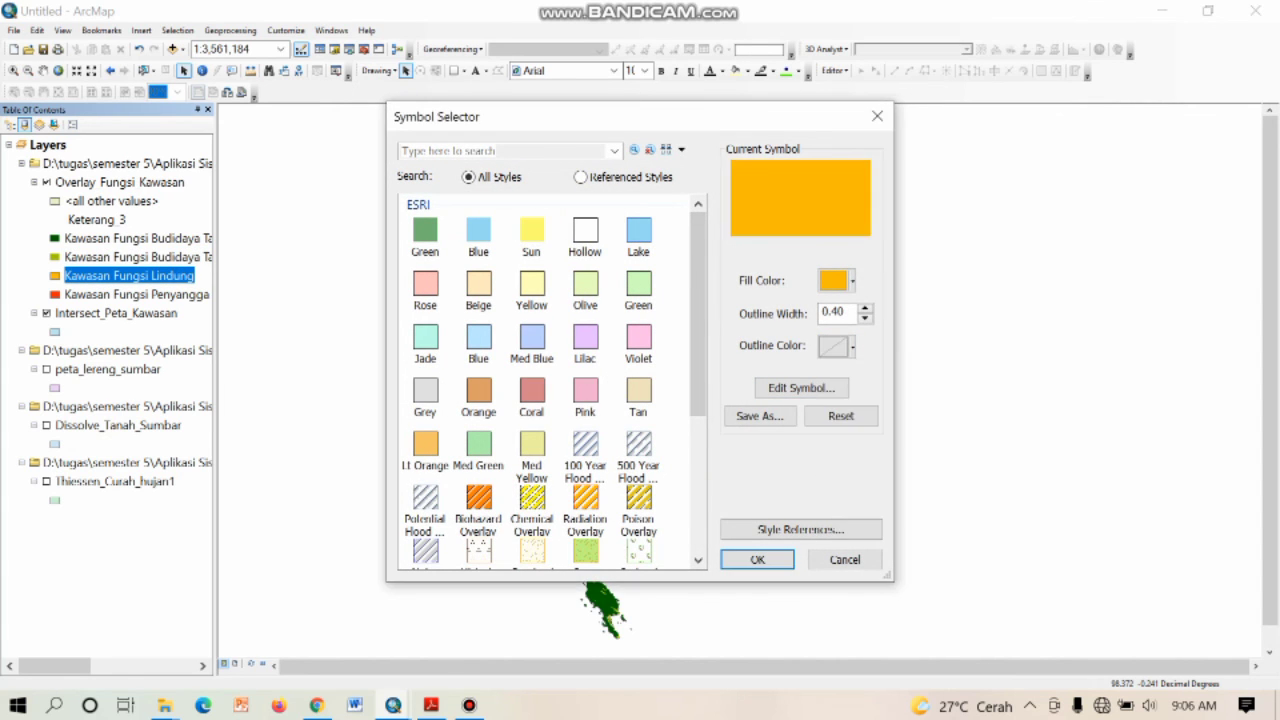
{"action": "left_click", "coordinate": [757, 559]}
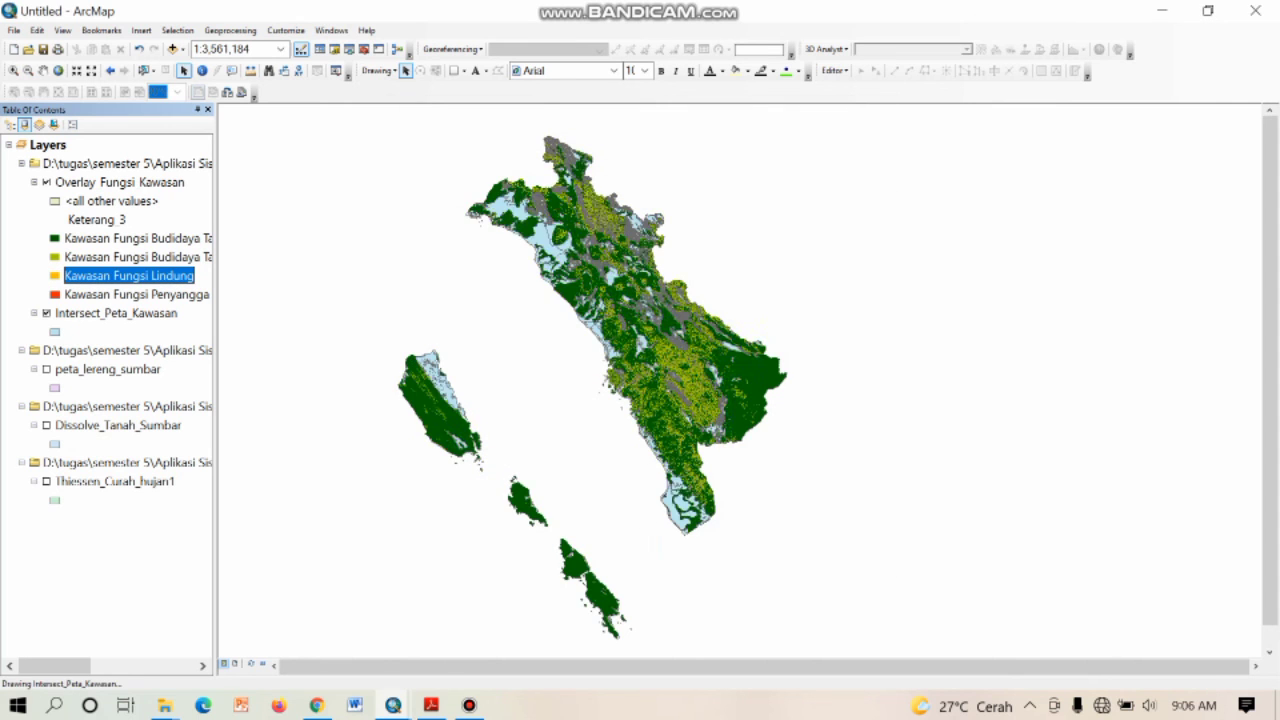
{"action": "left_click", "coordinate": [54, 295]}
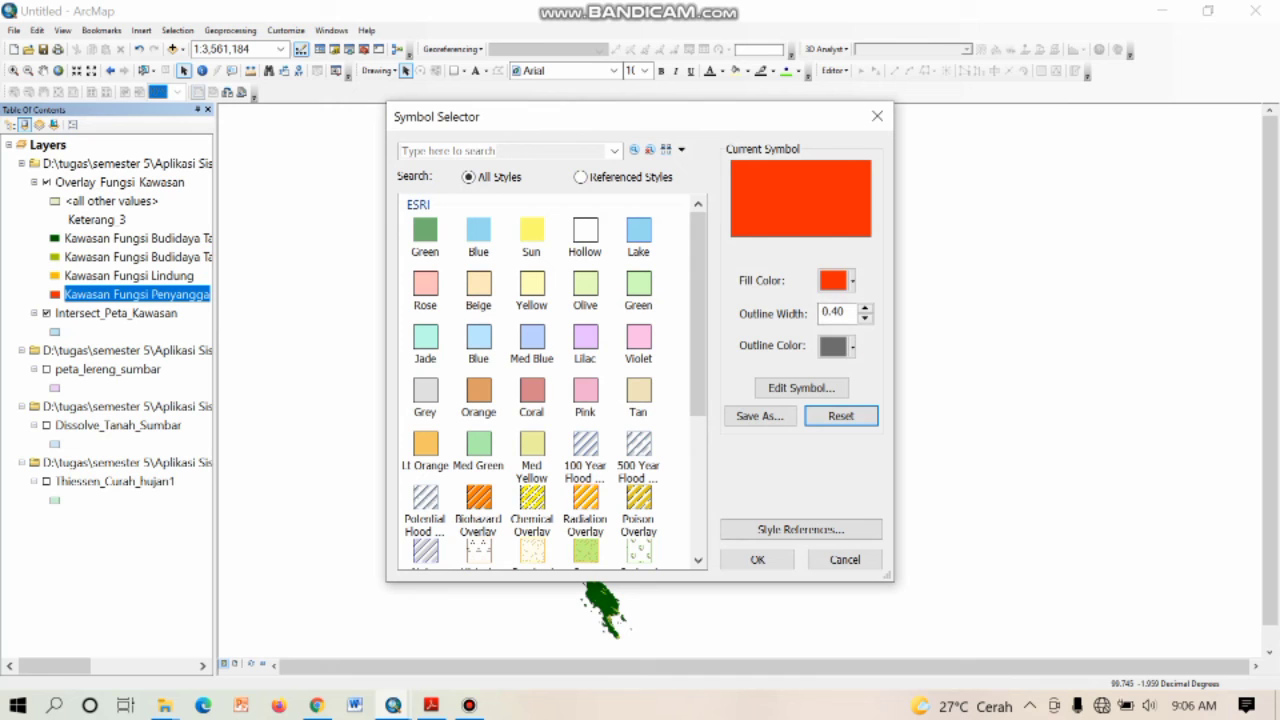
{"action": "left_click", "coordinate": [852, 345]}
{"action": "left_click", "coordinate": [890, 373]}
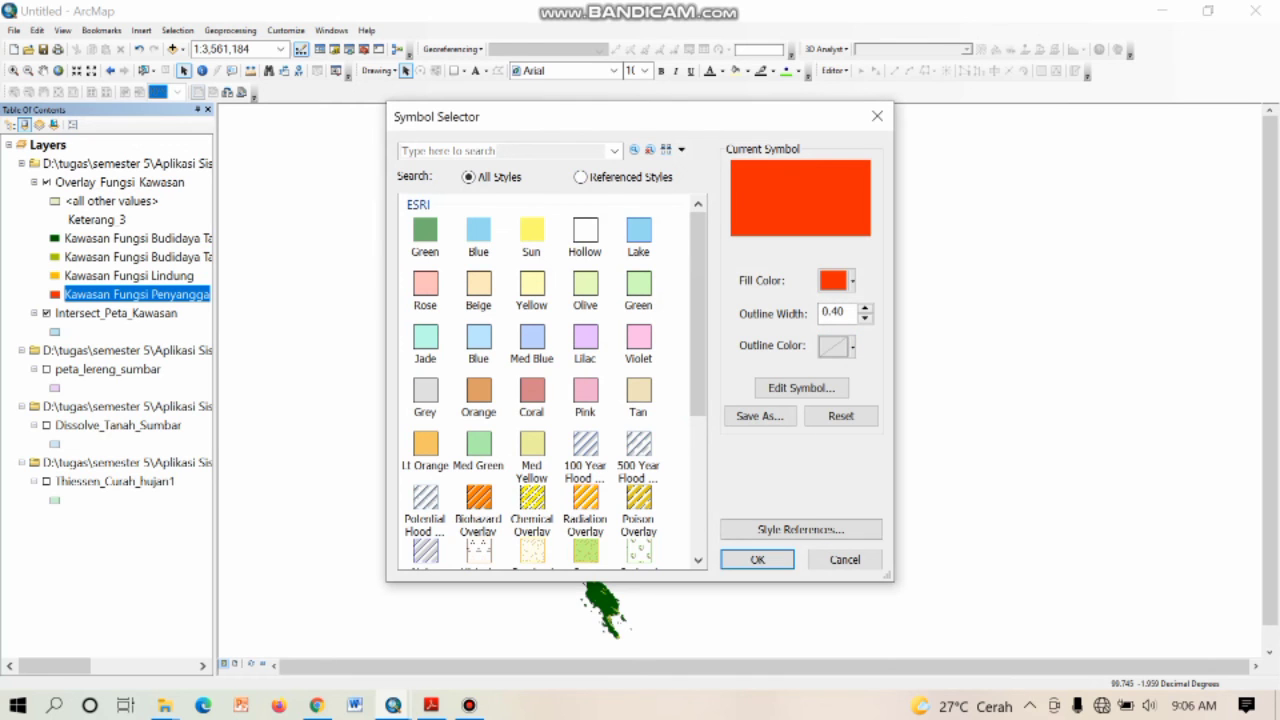
{"action": "key", "text": "Return"}
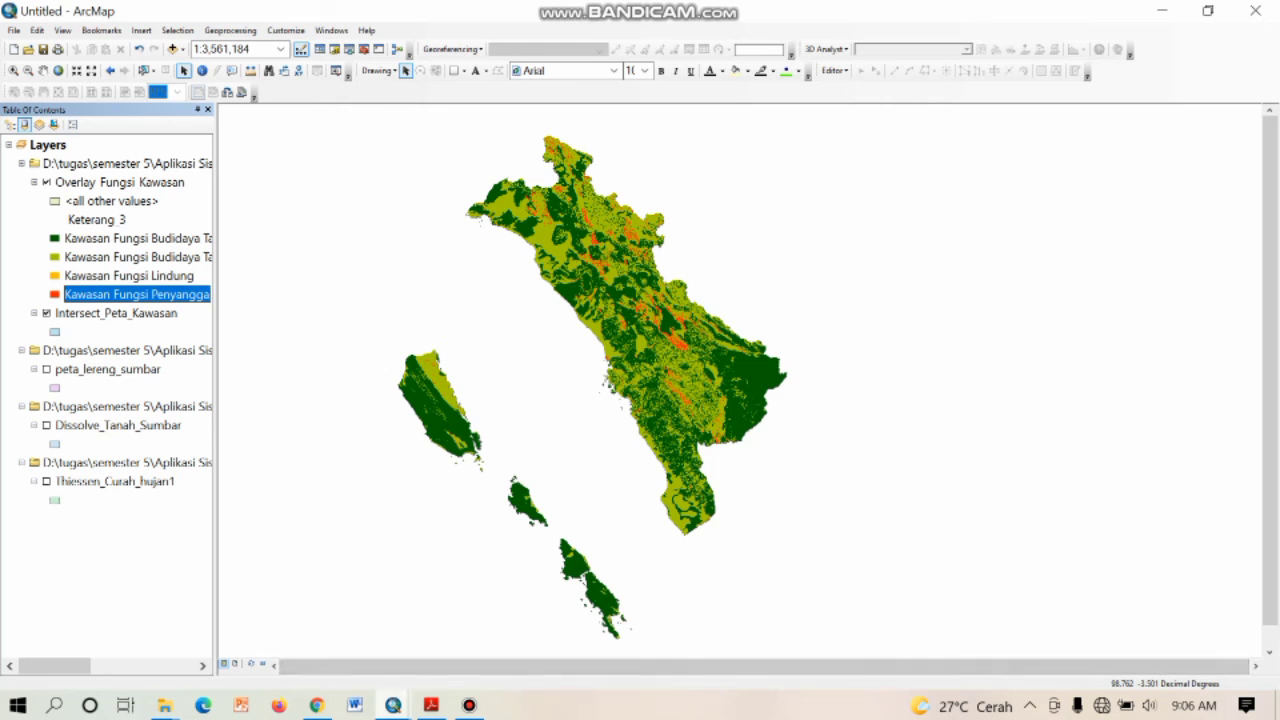
Step: Switch to the uji coba selesai ArcMap window and examine its finished Peta Fungsi Kawasan Sumatera Barat layout
{"action": "mouse_move", "coordinate": [393, 705]}
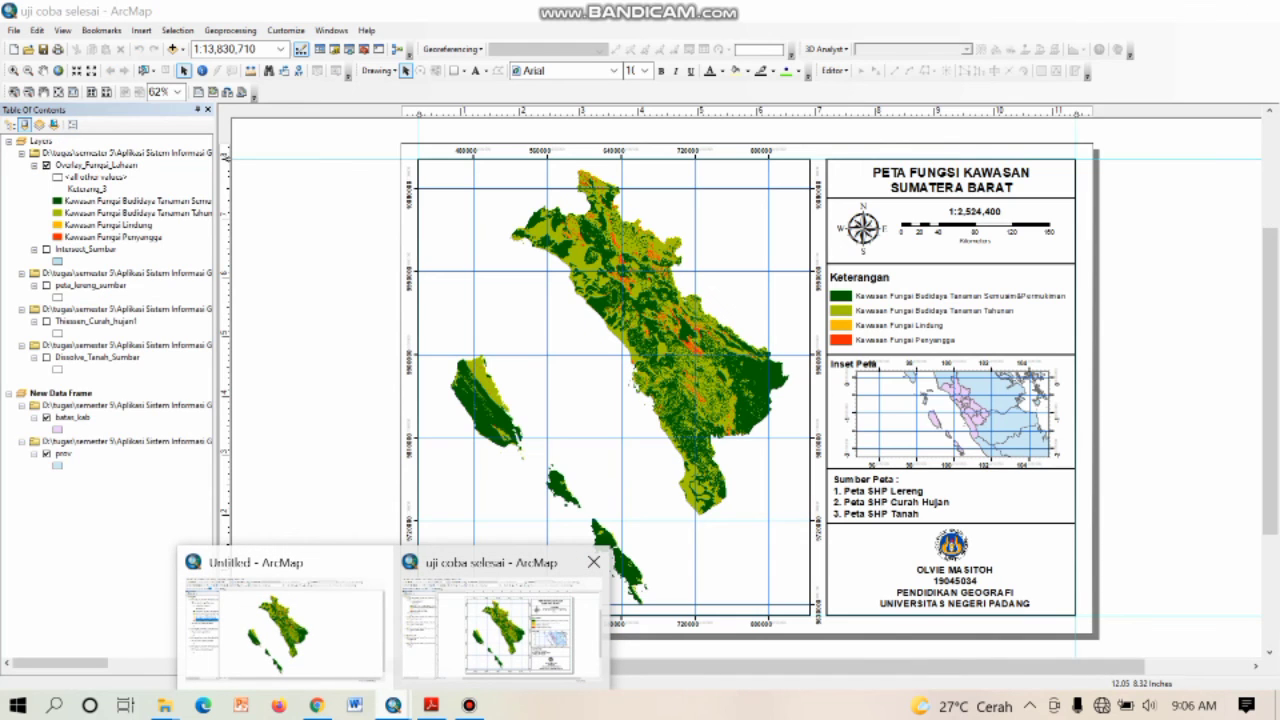
{"action": "left_click", "coordinate": [500, 620]}
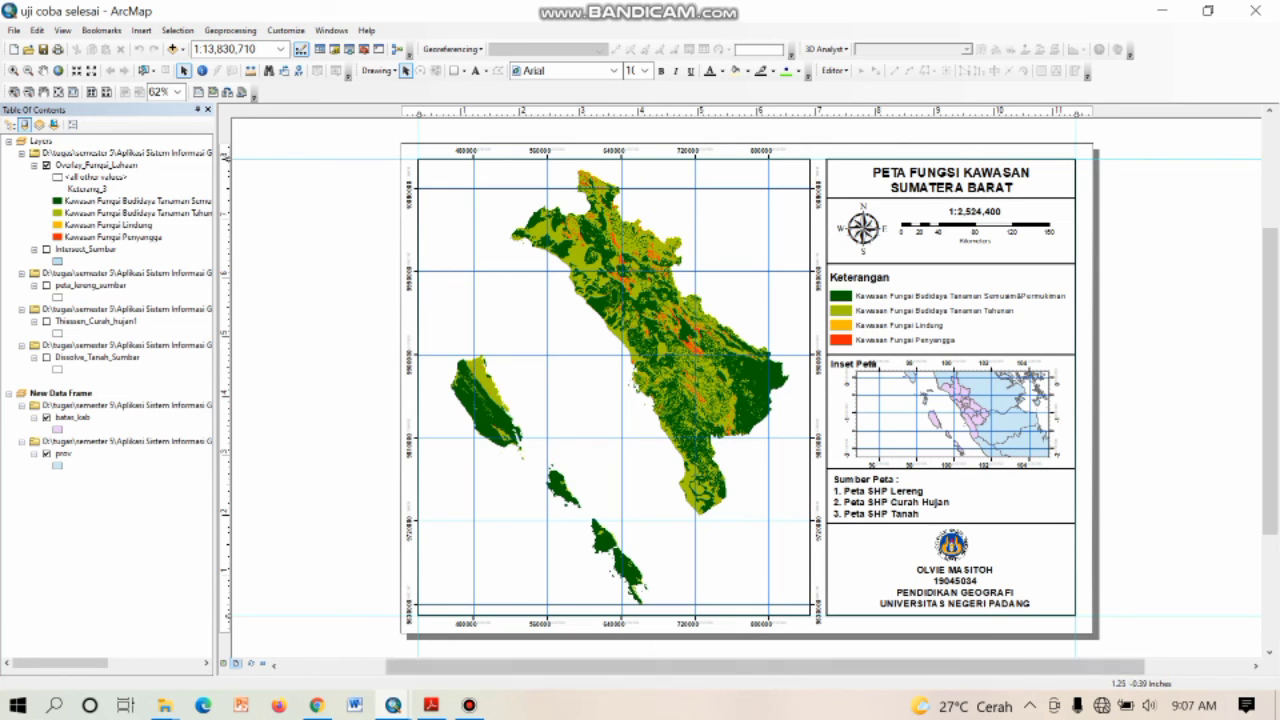
{"action": "mouse_move", "coordinate": [393, 705]}
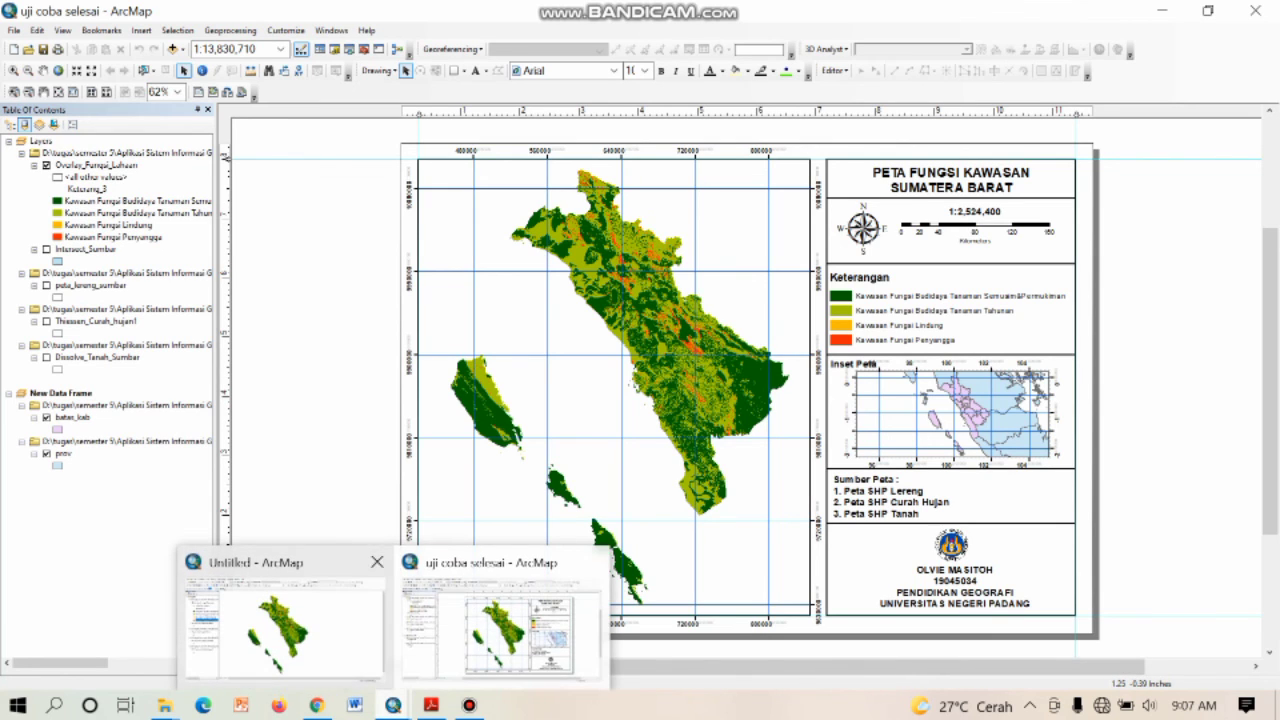
{"action": "mouse_move", "coordinate": [290, 620]}
{"action": "left_click", "coordinate": [500, 620]}
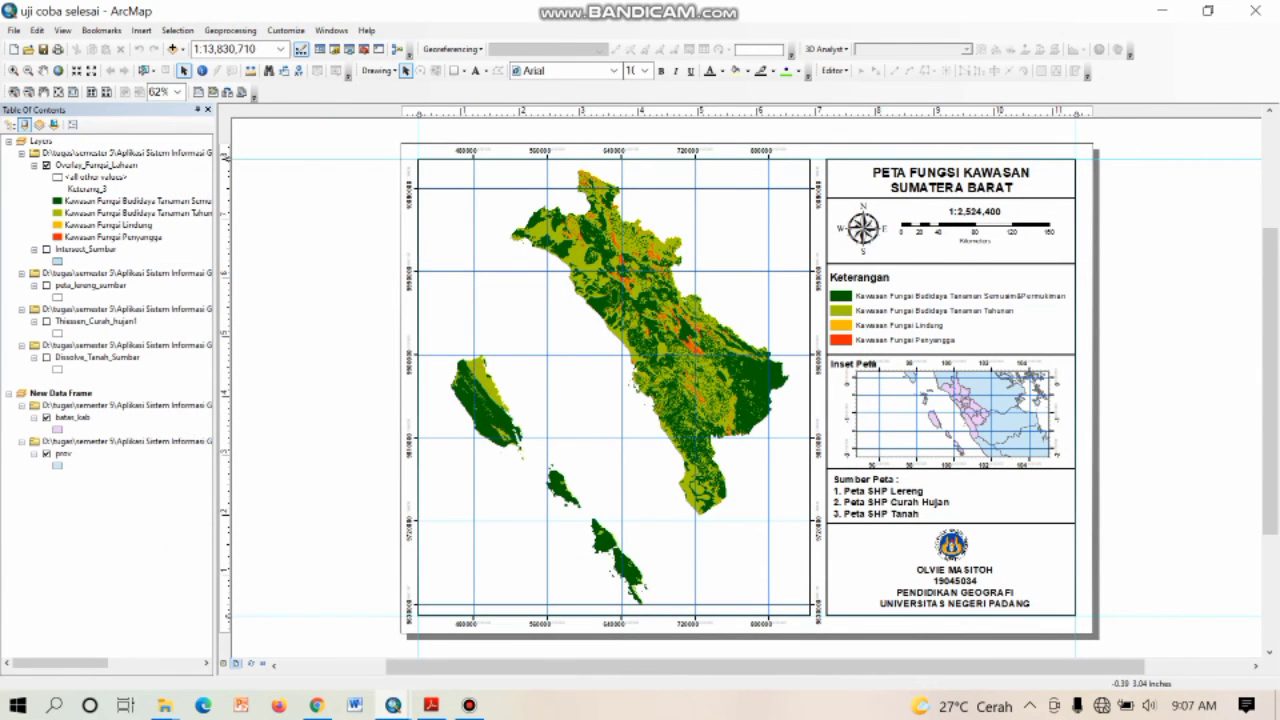